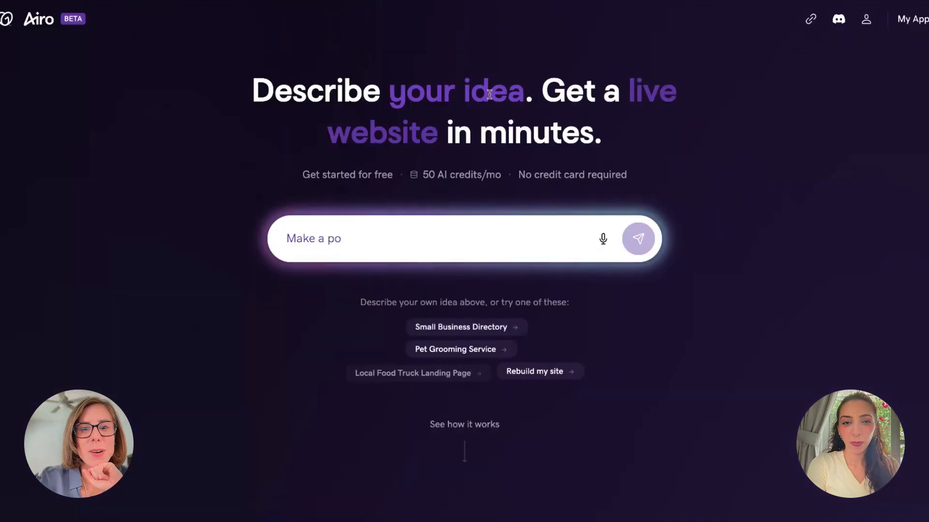
# Begin the prompt: a local coffee shop in The Lakes, Dubai, run by Australians who know coffee
pyautogui.click(409, 238)
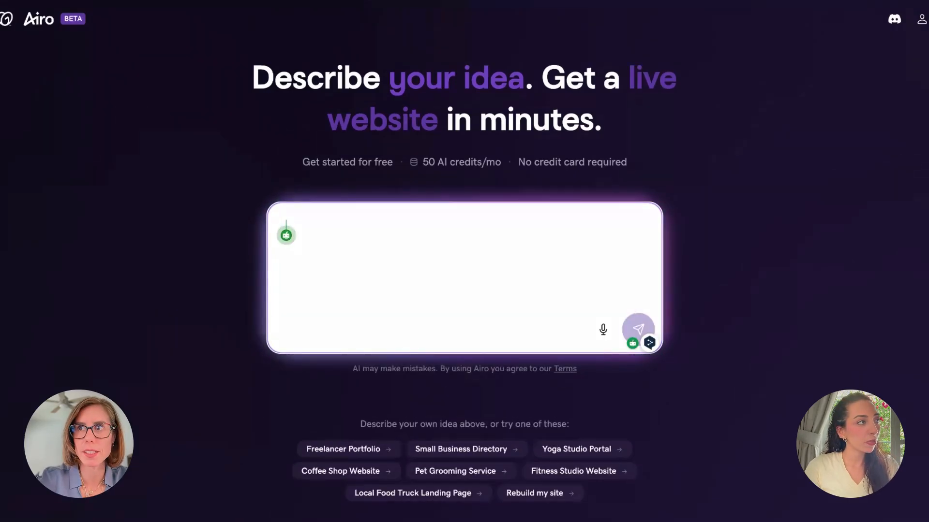
pyautogui.write('I have a local coffee')
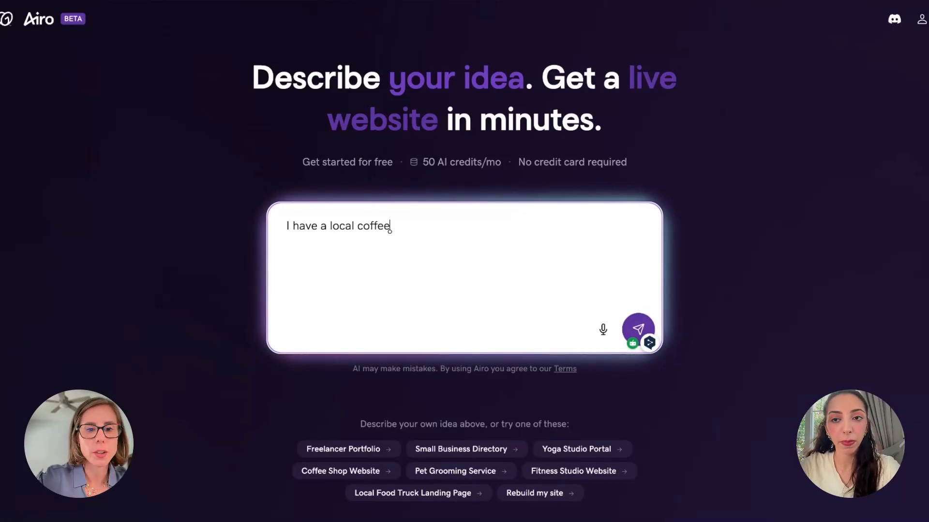
pyautogui.write('in the Lakes, Dubai. We use Australian')
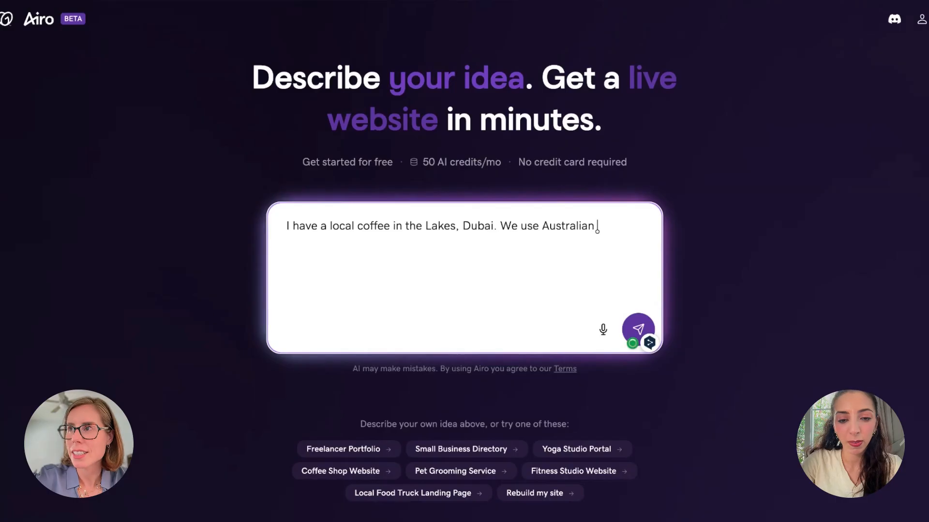
pyautogui.press('BackSpace')
pyautogui.press('BackSpace')
pyautogui.press('BackSpace')
pyautogui.press('BackSpace')
pyautogui.press('BackSpace')
pyautogui.press('BackSpace')
pyautogui.press('BackSpace')
pyautogui.press('BackSpace')
pyautogui.press('BackSpace')
pyautogui.press('BackSpace')
pyautogui.press('BackSpace')
pyautogui.press('BackSpace')
pyautogui.press('BackSpace')
pyautogui.press('BackSpace')
pyautogui.press('BackSpace')
pyautogui.press('BackSpace')
pyautogui.write("'re an Australian, be")
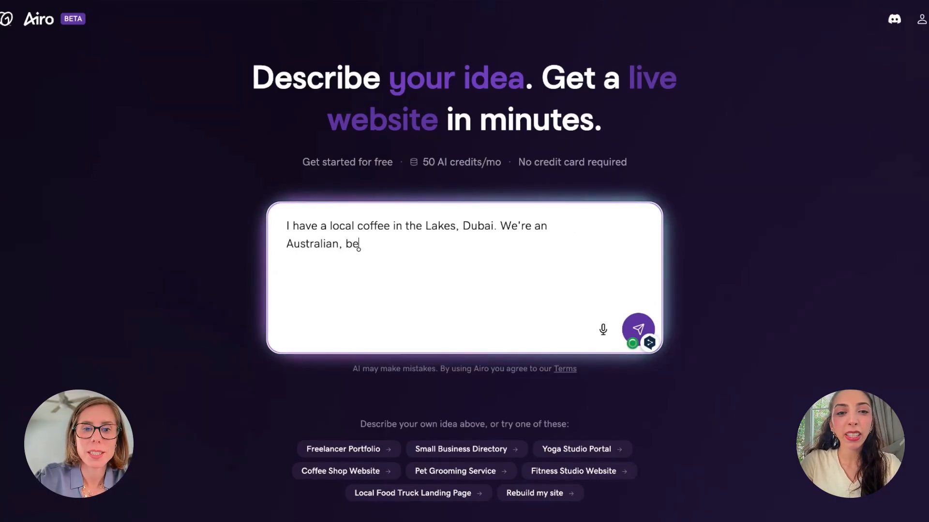
pyautogui.write('cause we know our coffee')
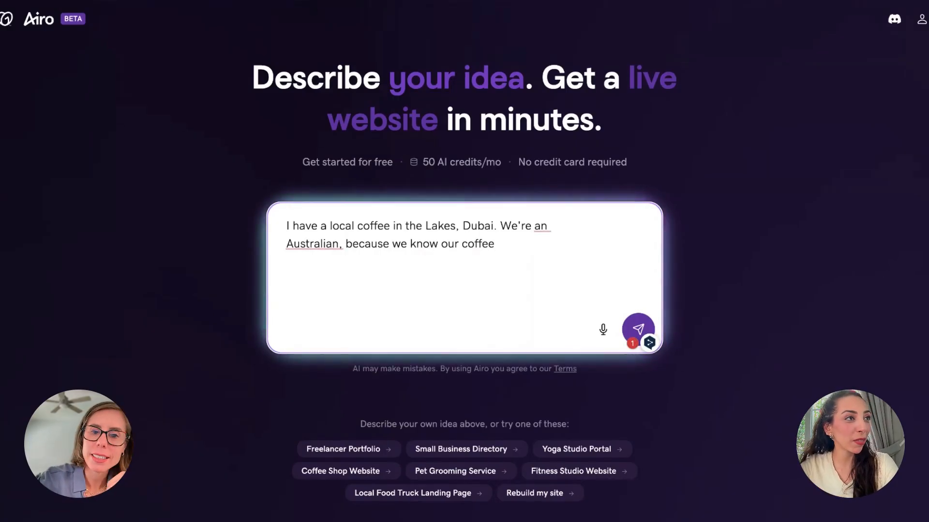
pyautogui.click(410, 226)
pyautogui.press('BackSpace')
pyautogui.write('T')
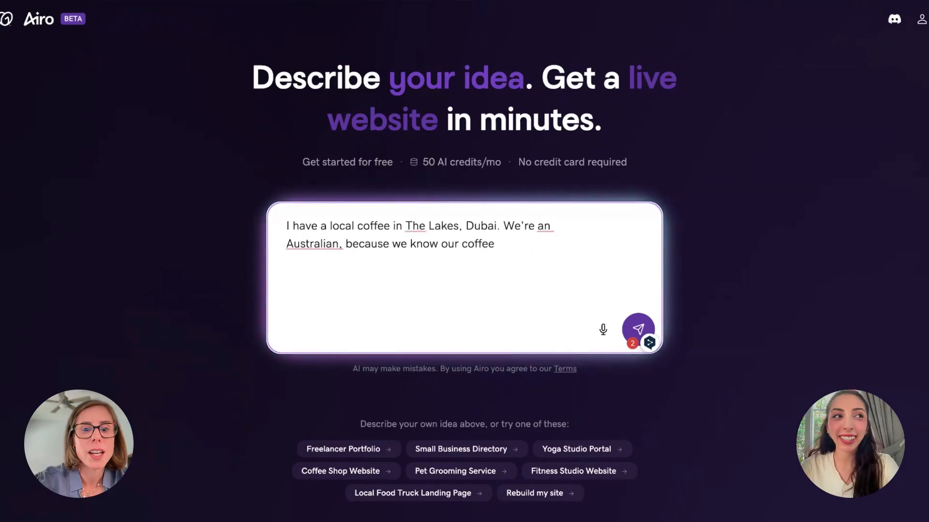
# Add a hygge-type feel, specializing in really good brews, and start listing what we offer
pyautogui.click(551, 242)
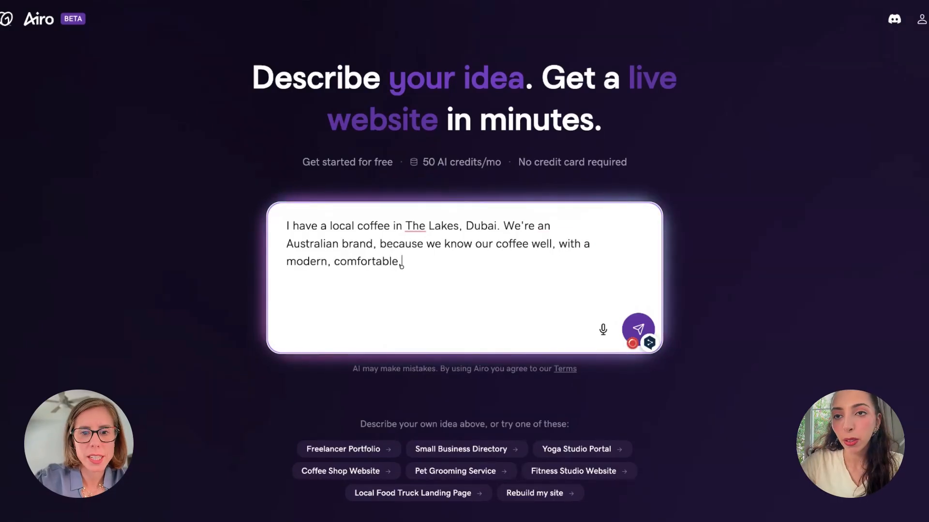
pyautogui.write('hygge type f')
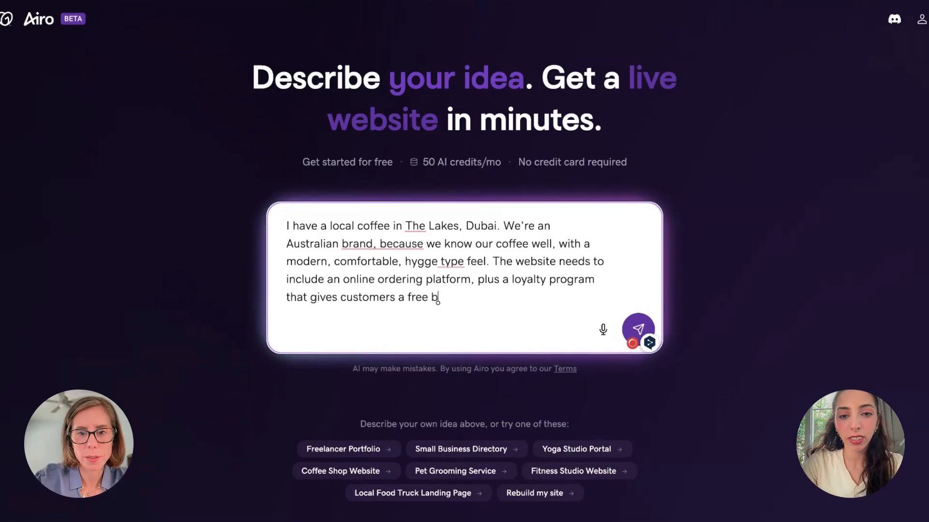
pyautogui.write('everag')
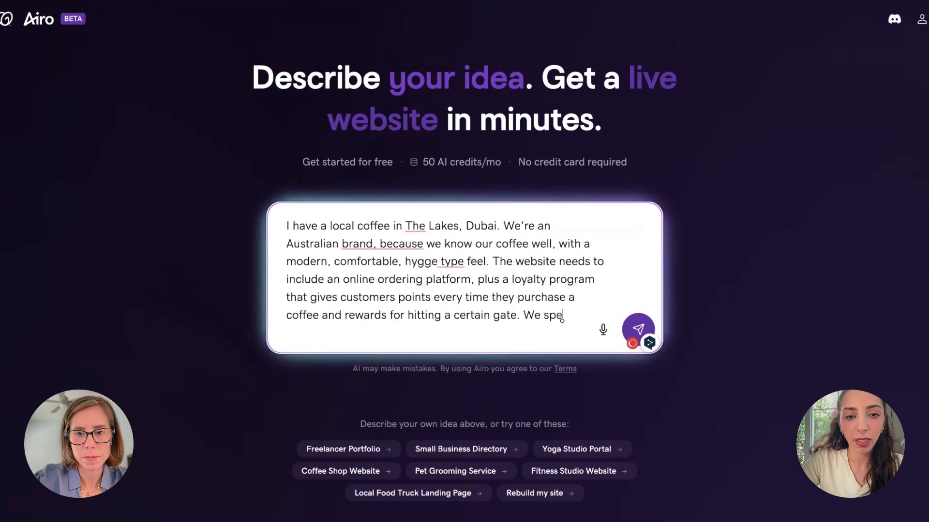
pyautogui.write('cialize in really')
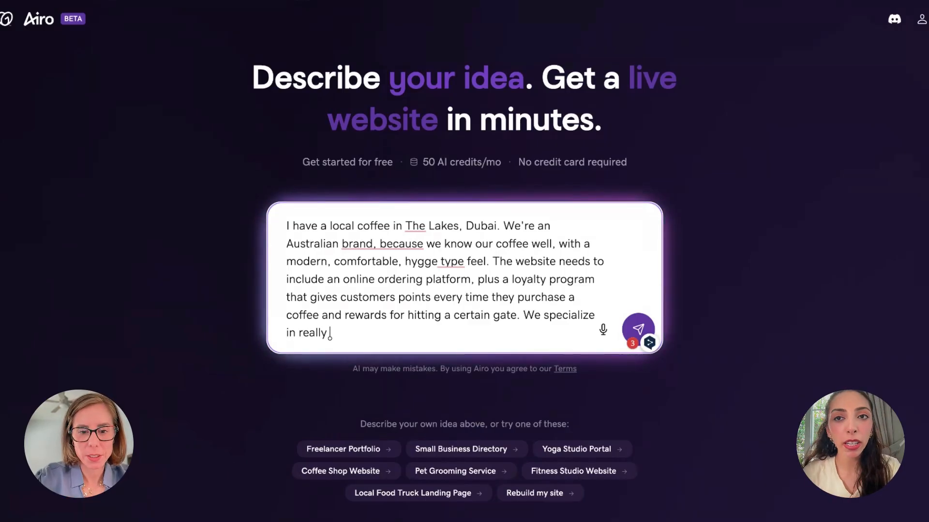
pyautogui.write('good brews,')
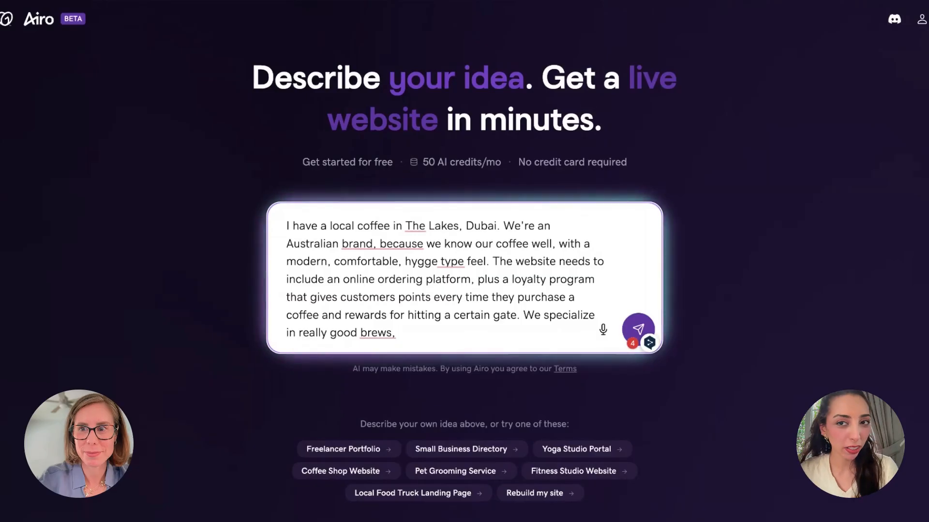
pyautogui.write(',')
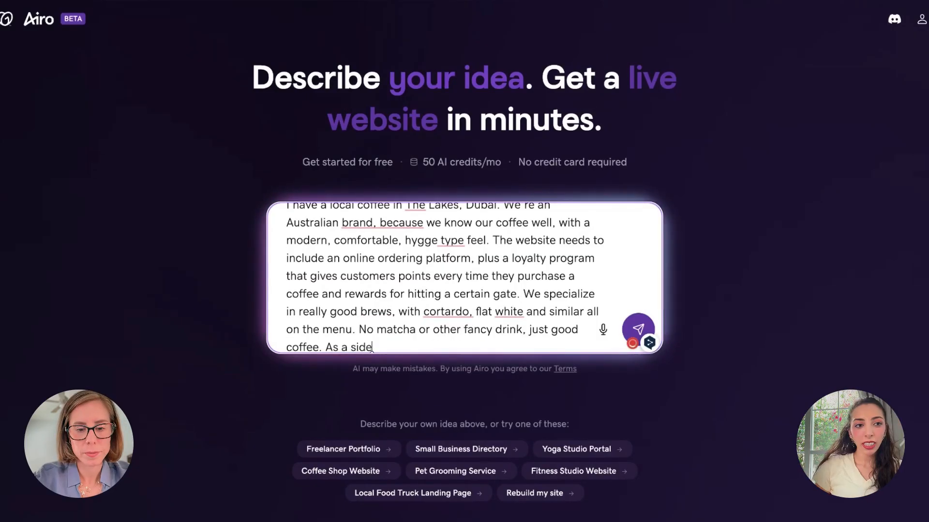
pyautogui.write('we offer')
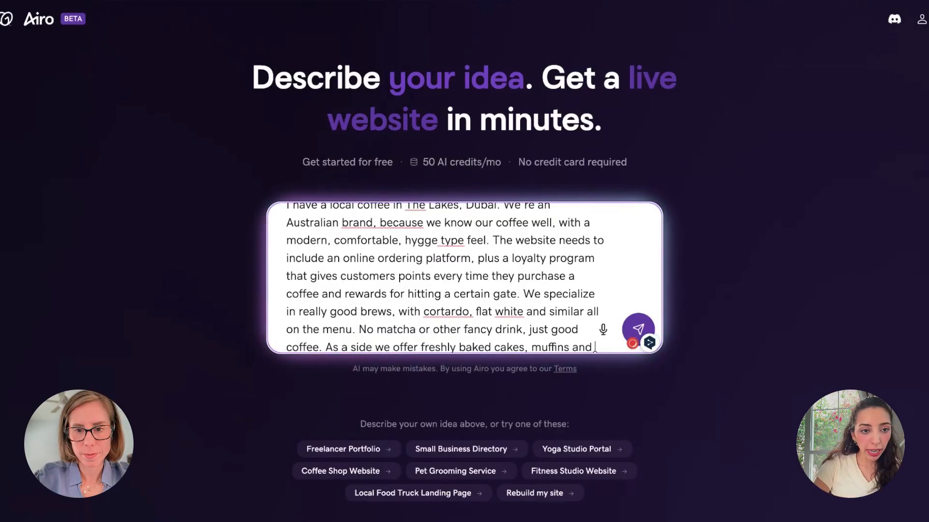
# End the prompt with 'healthy snacks.' so Airo can build the site
pyautogui.write('healthy snacks.')
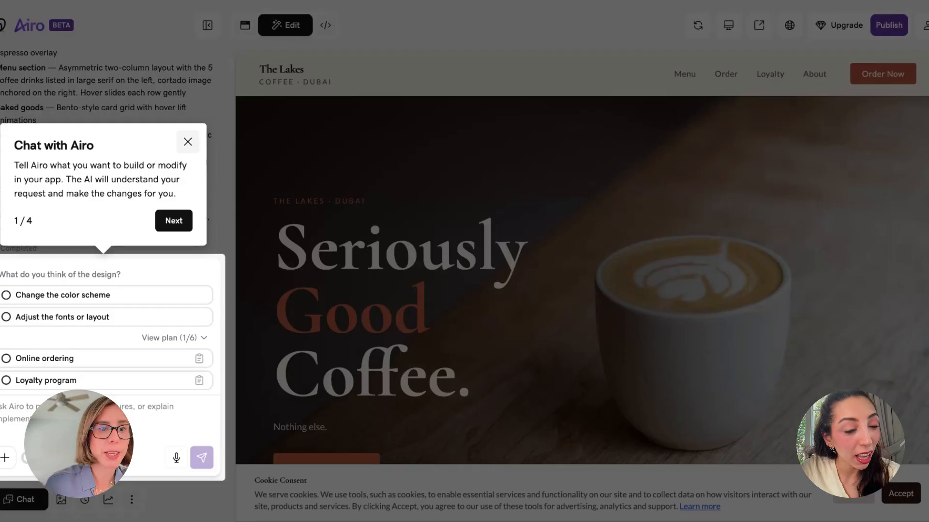
# Dismiss the introductory chat tour while the homepage is generated
pyautogui.click(174, 222)
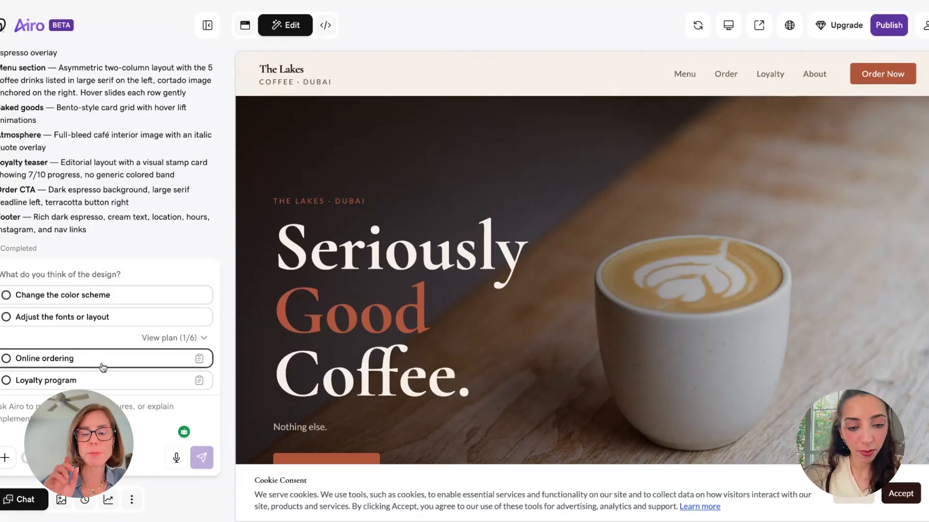
# Ask for a different colour scheme, preview a suggested palette, and start a chat message
pyautogui.click(71, 295)
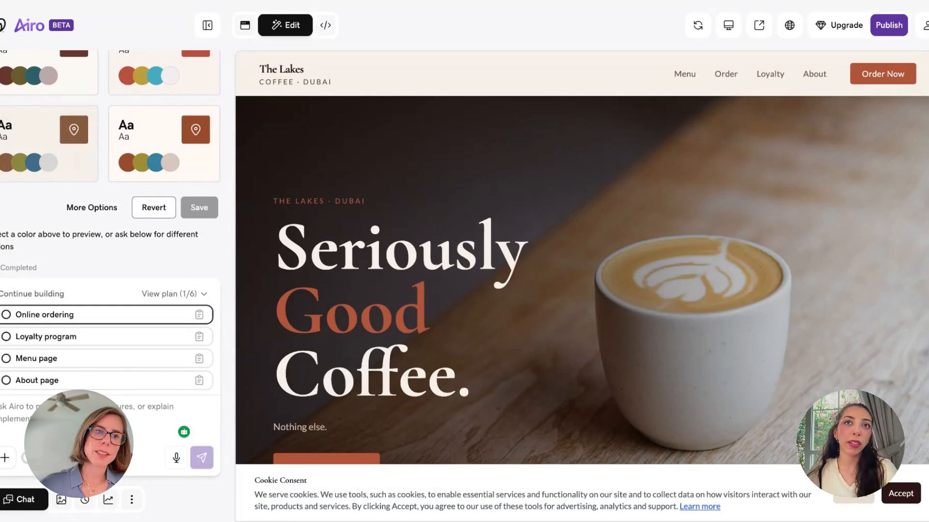
pyautogui.click(160, 72)
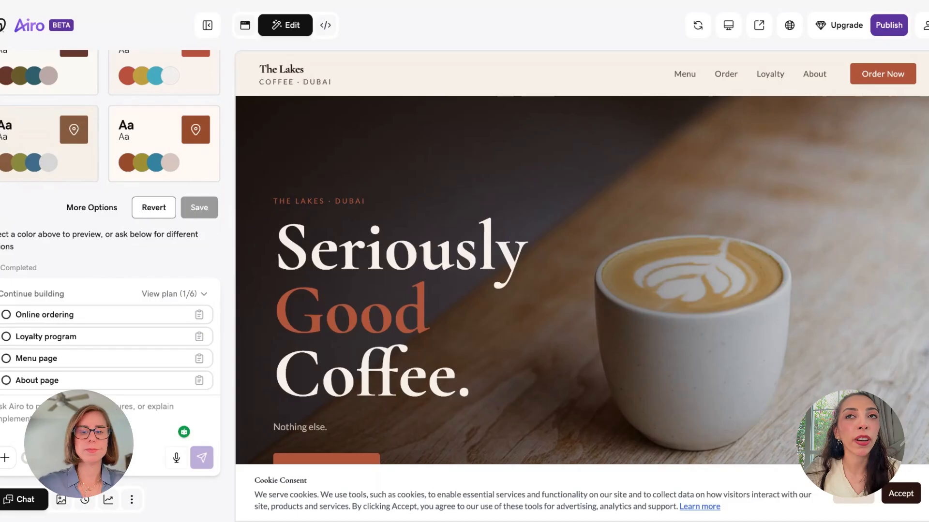
pyautogui.click(17, 407)
# Send 'don't like the colours, I want turquoise and creams across the page. Cool pastel tone'
pyautogui.write("don't")
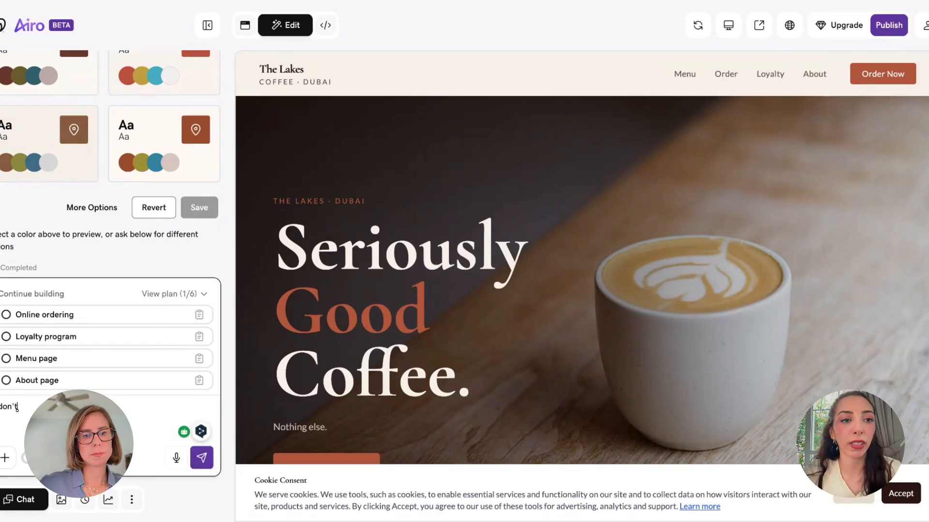
pyautogui.write(' like the colours, I want turquoise and creams across the page. Cool pastel tones.')
pyautogui.press('Return')
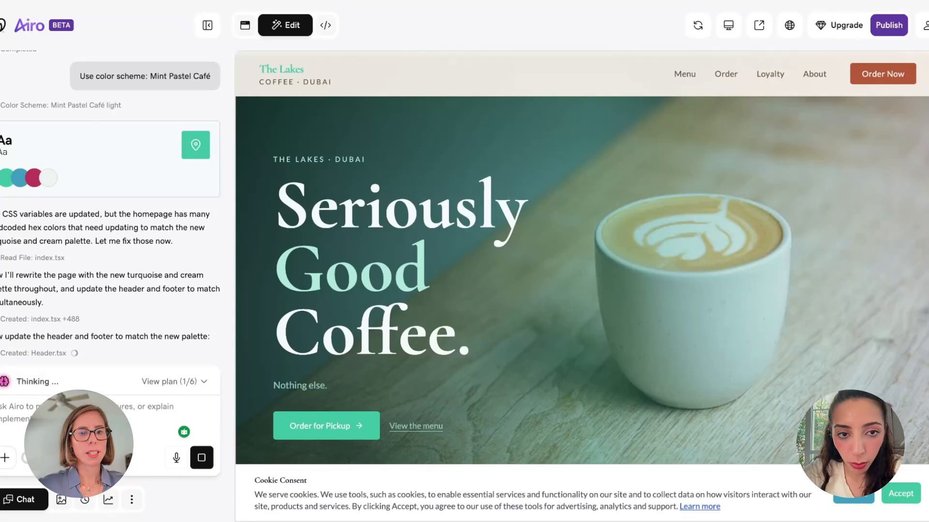
# Place the cursor in the chat box while the header and footer adopt the palette
pyautogui.click(92, 414)
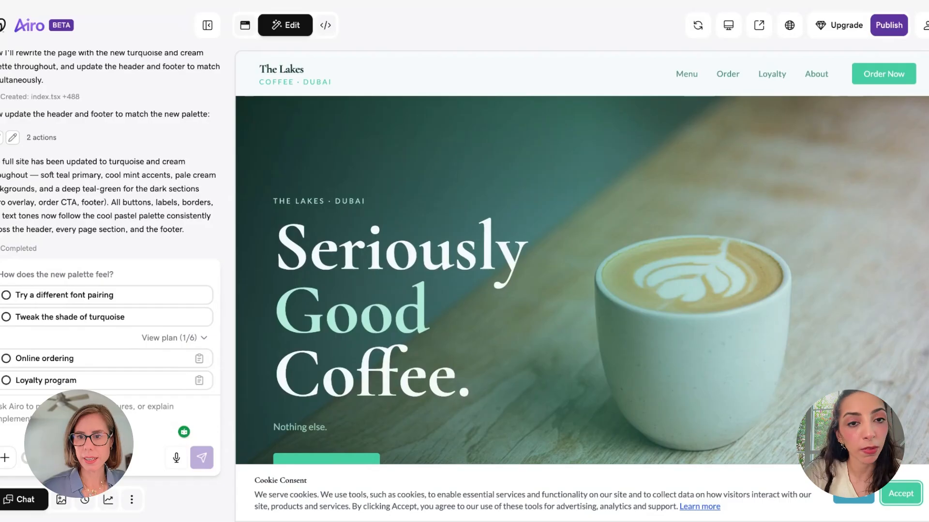
pyautogui.click(896, 493)
pyautogui.scroll(-10, 678, 344)
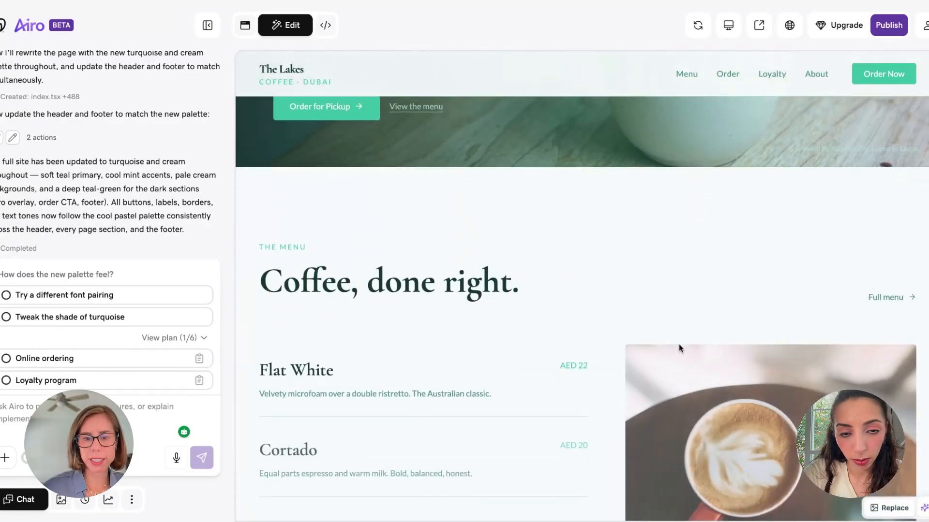
pyautogui.scroll(-4, 679, 348)
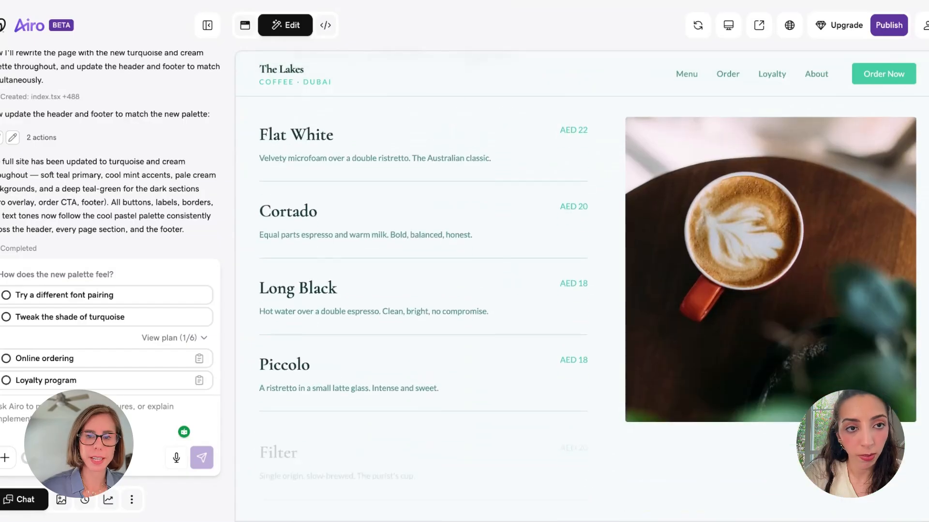
pyautogui.scroll(3, 619, 263)
pyautogui.scroll(-2, 619, 263)
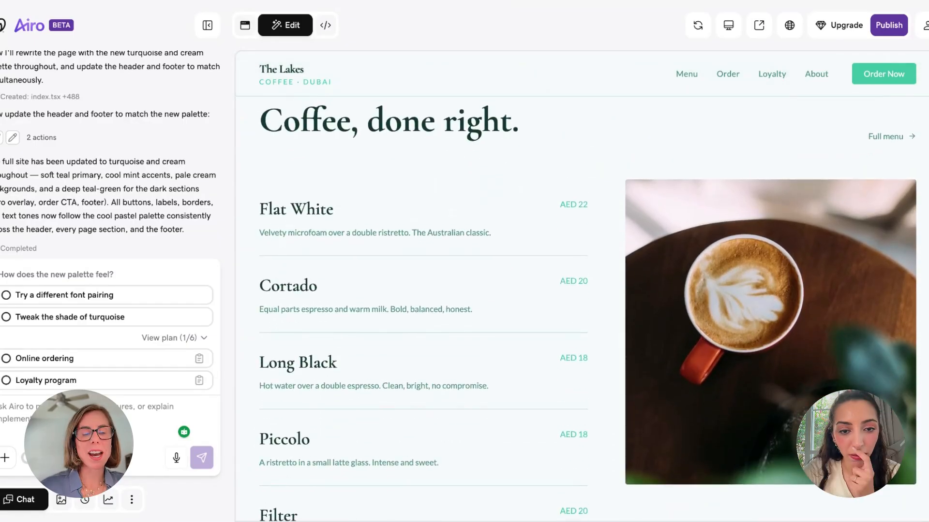
pyautogui.scroll(1, 543, 201)
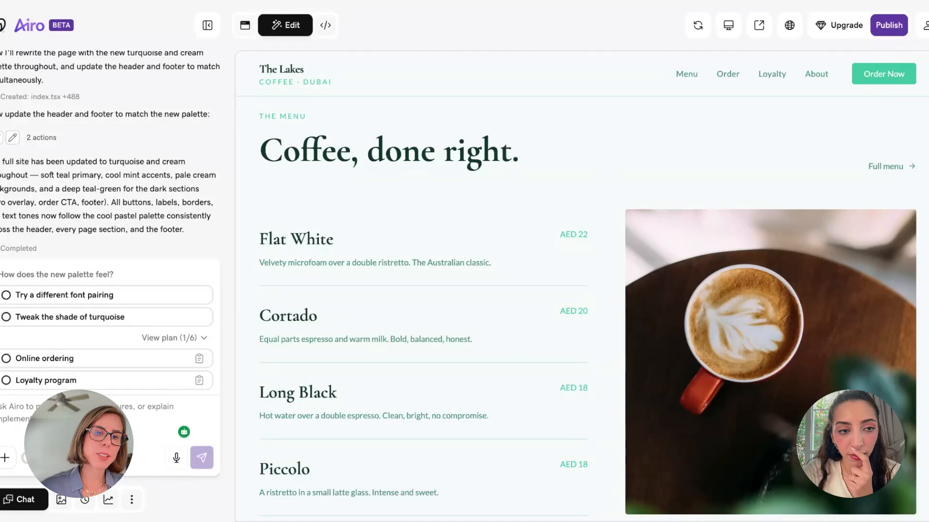
pyautogui.scroll(-4, 580, 290)
pyautogui.scroll(6, 580, 290)
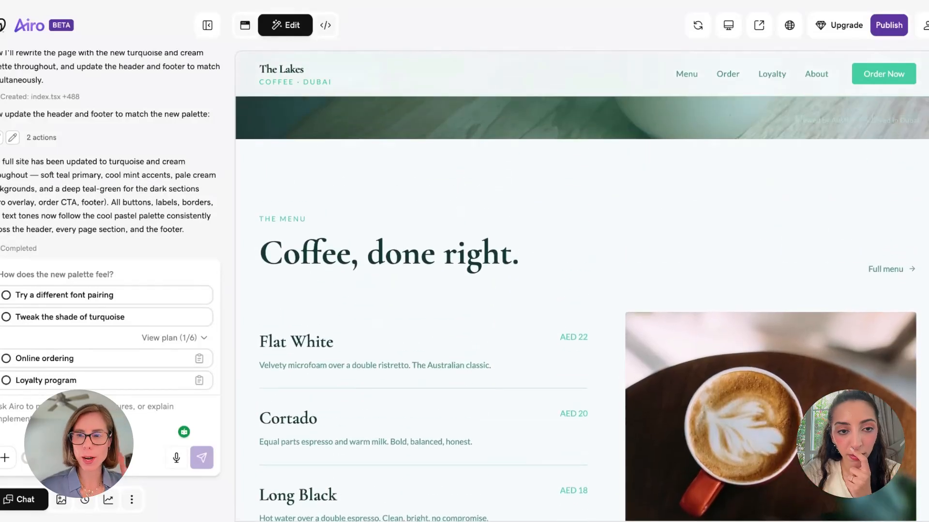
pyautogui.scroll(2, 580, 309)
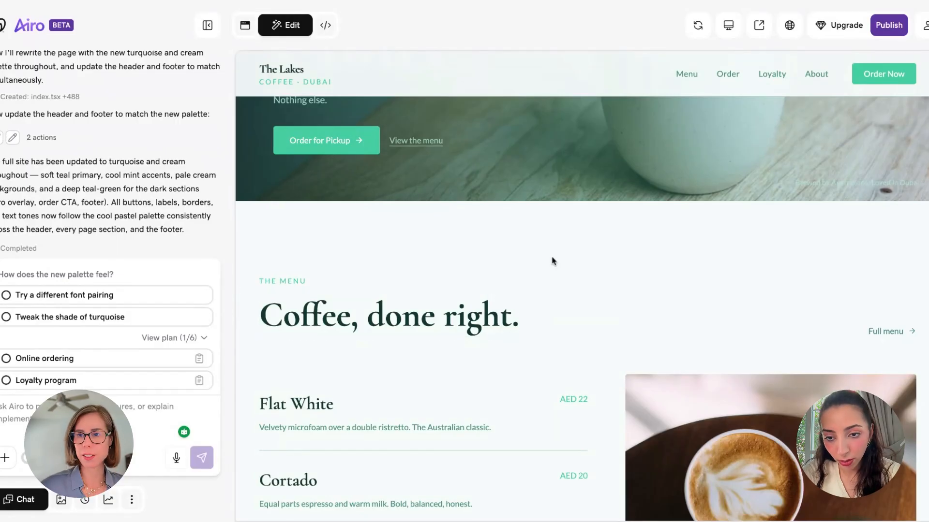
pyautogui.scroll(-1, 556, 260)
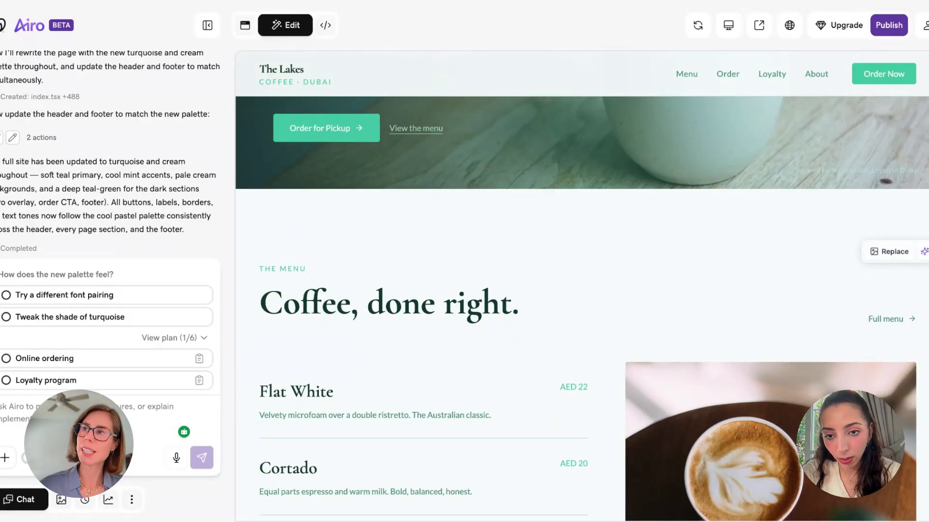
pyautogui.scroll(-2, 582, 309)
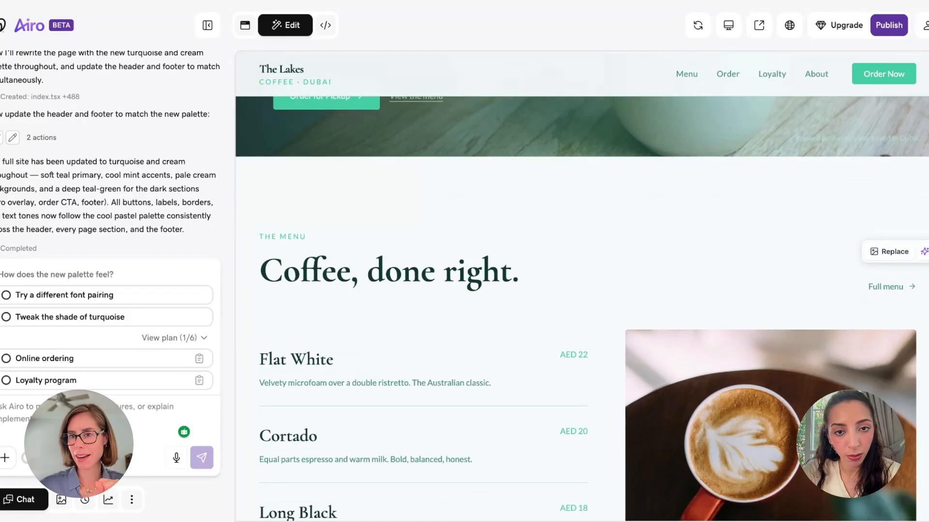
pyautogui.scroll(-10, 580, 309)
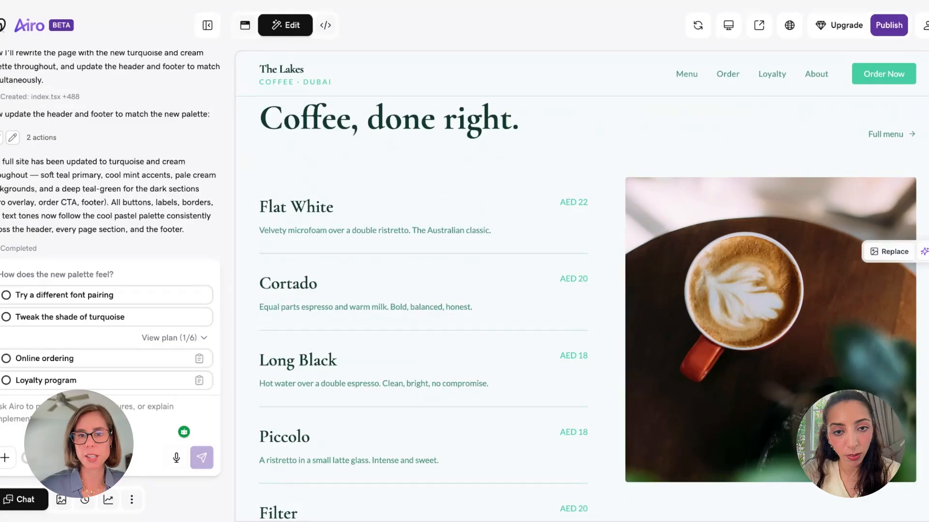
pyautogui.scroll(-15, 581, 310)
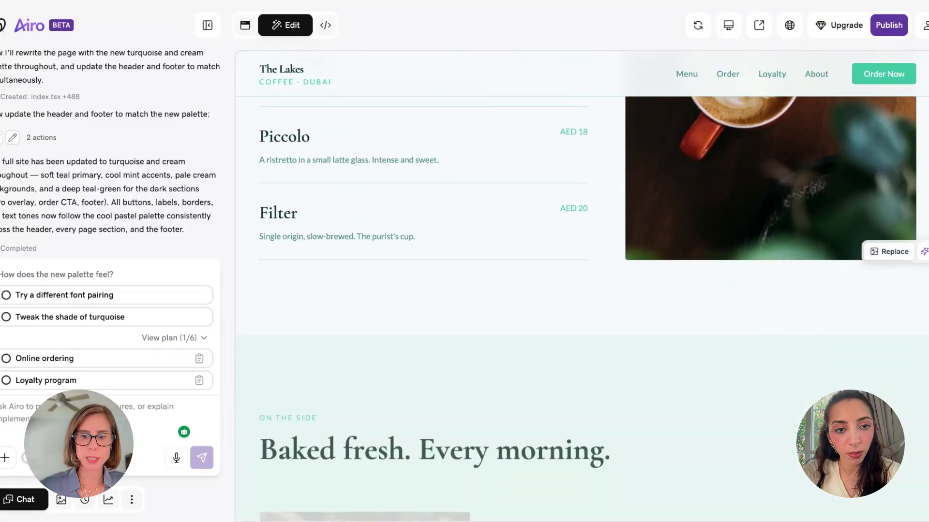
pyautogui.scroll(-3, 580, 310)
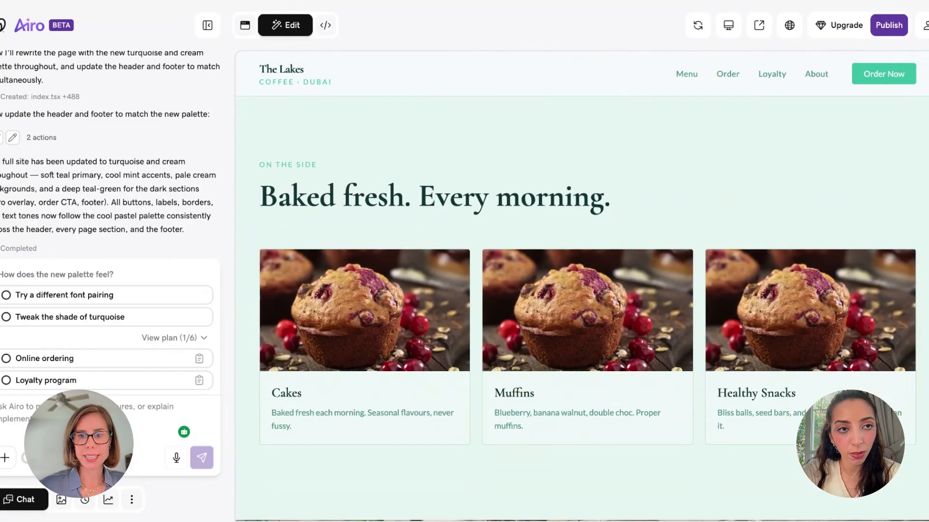
pyautogui.scroll(2, 749, 370)
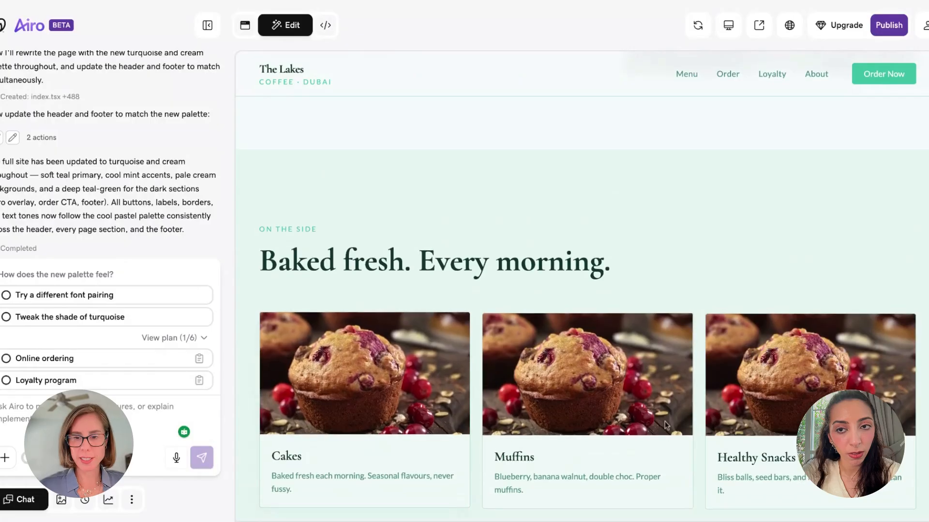
pyautogui.scroll(-2, 752, 367)
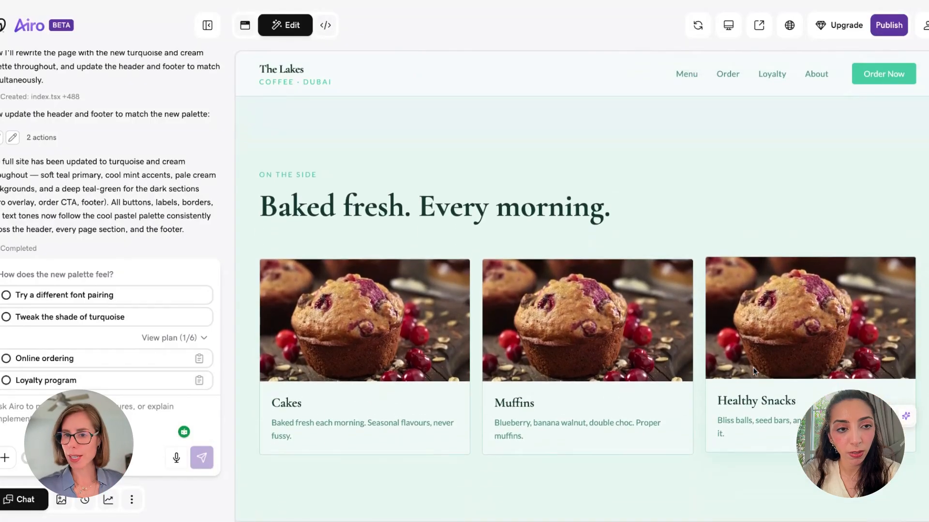
pyautogui.scroll(-7, 580, 310)
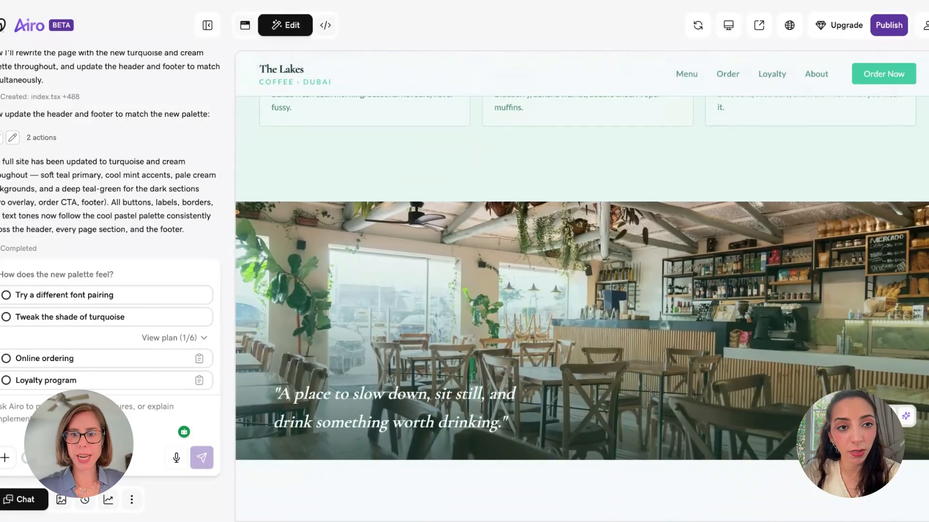
pyautogui.scroll(-5, 620, 307)
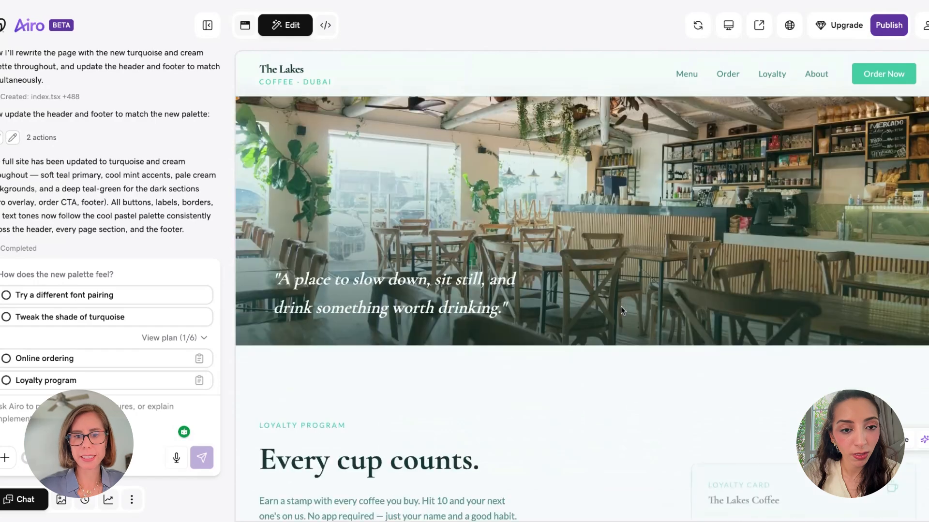
pyautogui.scroll(2, 556, 396)
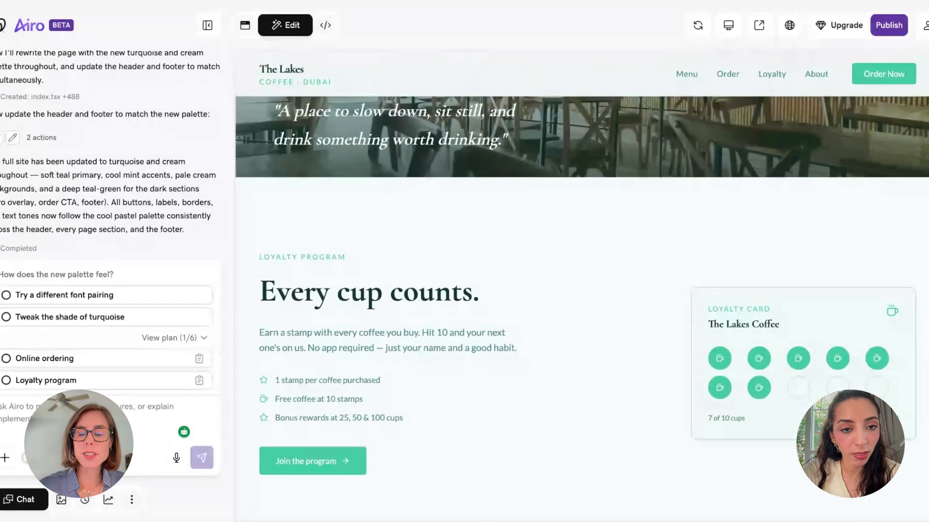
pyautogui.scroll(-1, 581, 300)
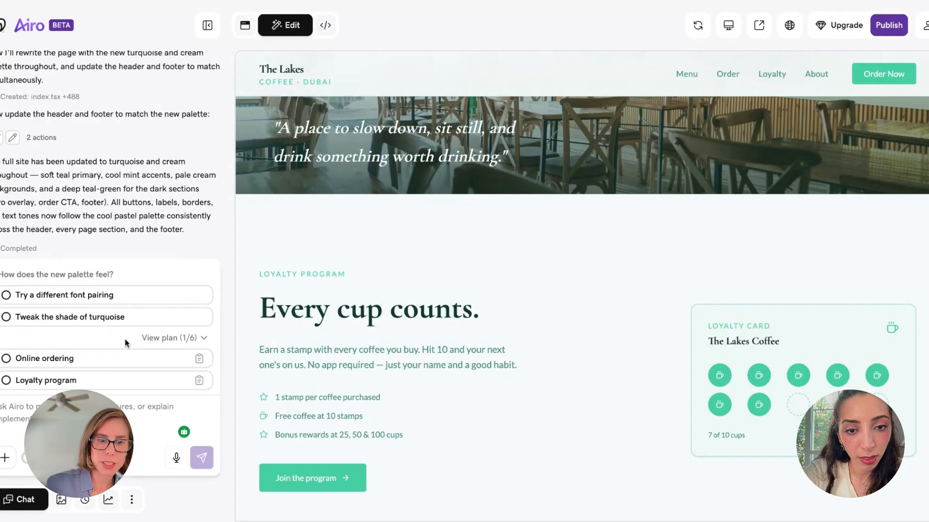
# Scroll to the footer and send the 'Online ordering' suggestion to the AI
pyautogui.scroll(-10, 402, 304)
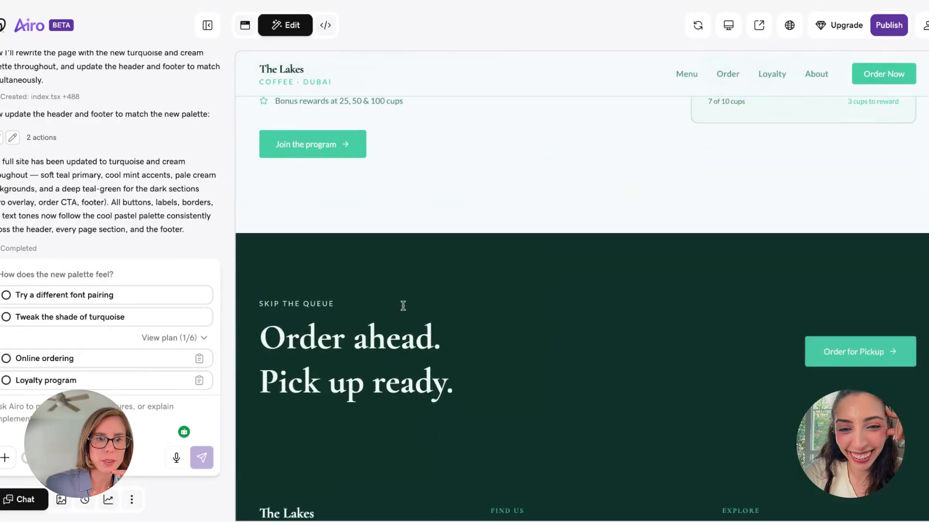
pyautogui.click(43, 317)
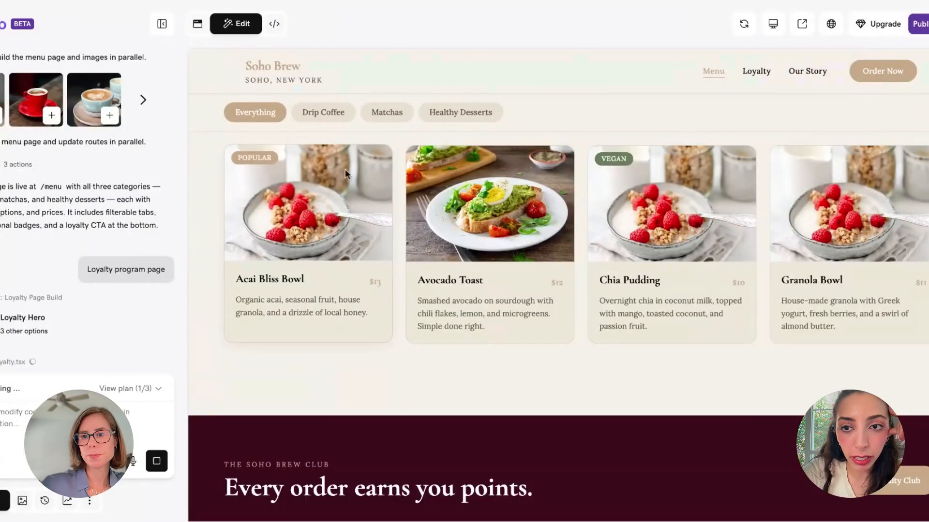
# Return to the Soho Brew home page via its logo and review the loyalty club and order-ahead sections
pyautogui.scroll(15, 345, 170)
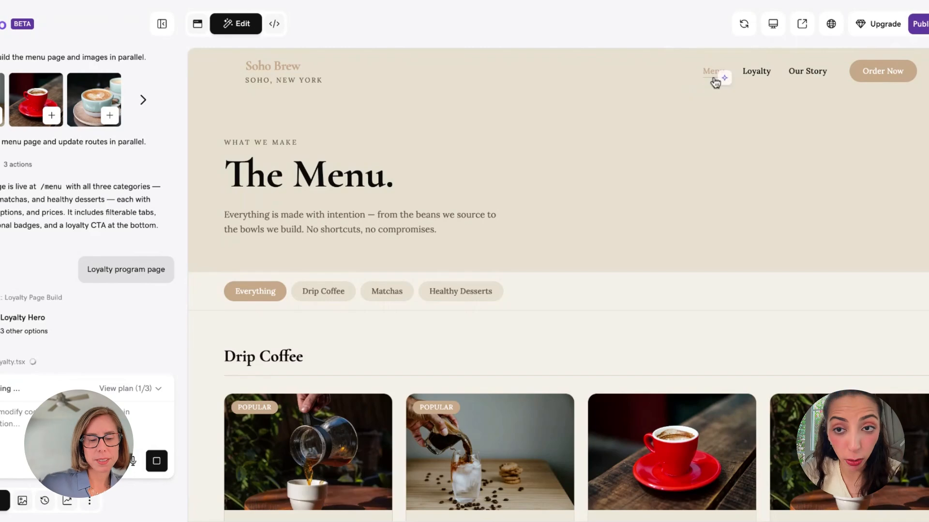
pyautogui.click(279, 80)
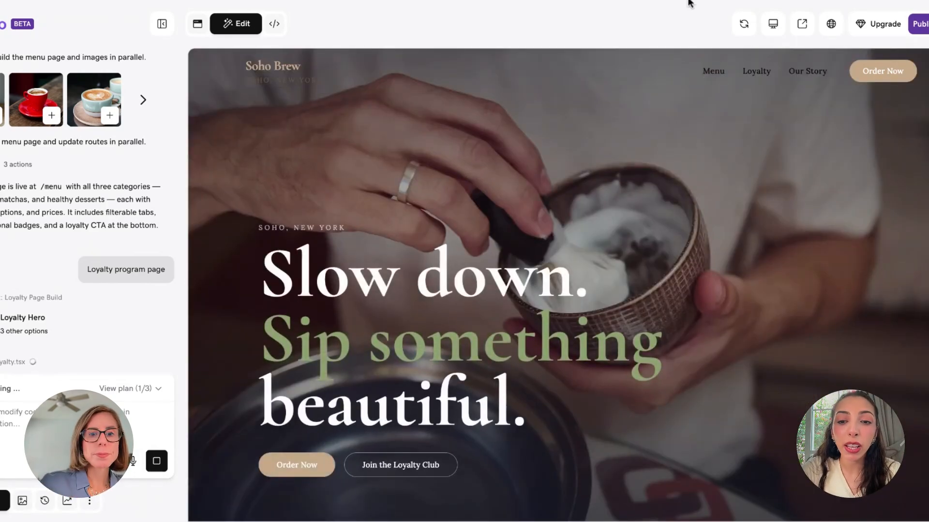
pyautogui.scroll(-3, 558, 285)
pyautogui.scroll(3, 558, 285)
pyautogui.scroll(-2, 558, 285)
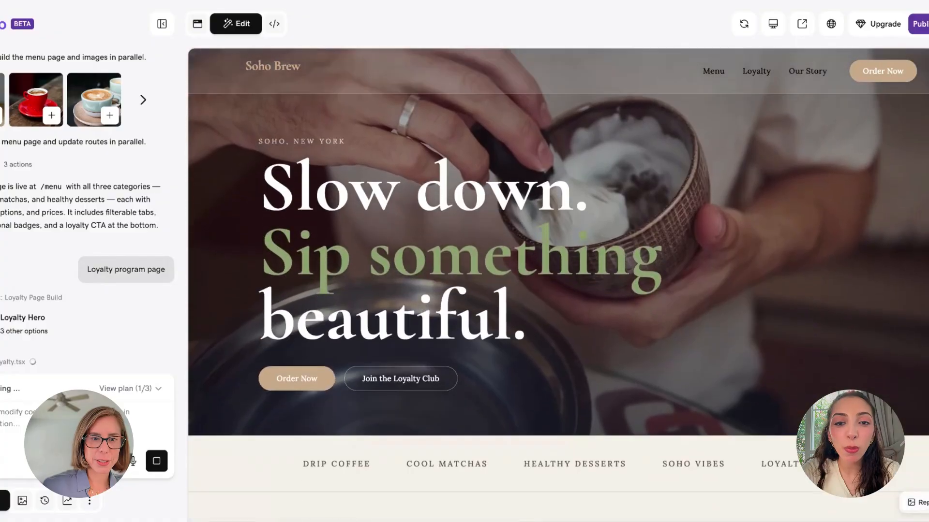
pyautogui.scroll(-10, 558, 286)
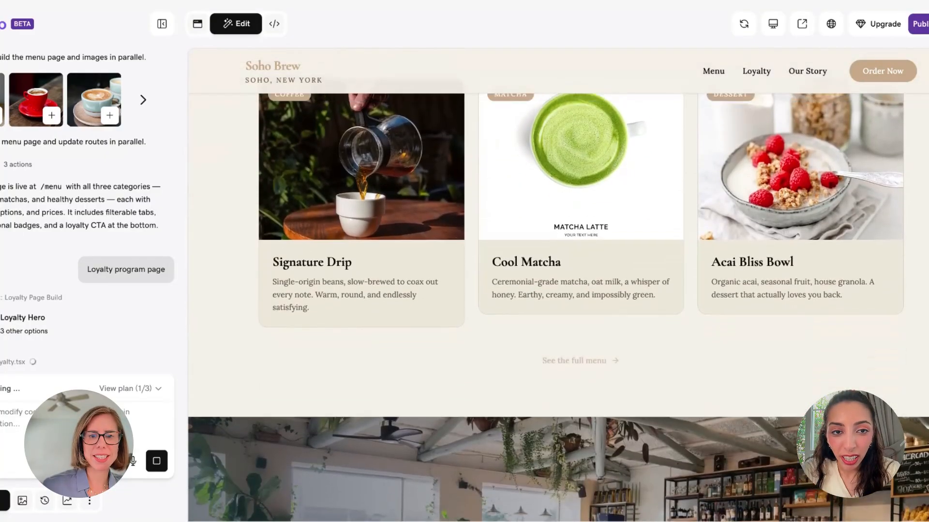
pyautogui.scroll(3, 559, 285)
pyautogui.scroll(-8, 558, 285)
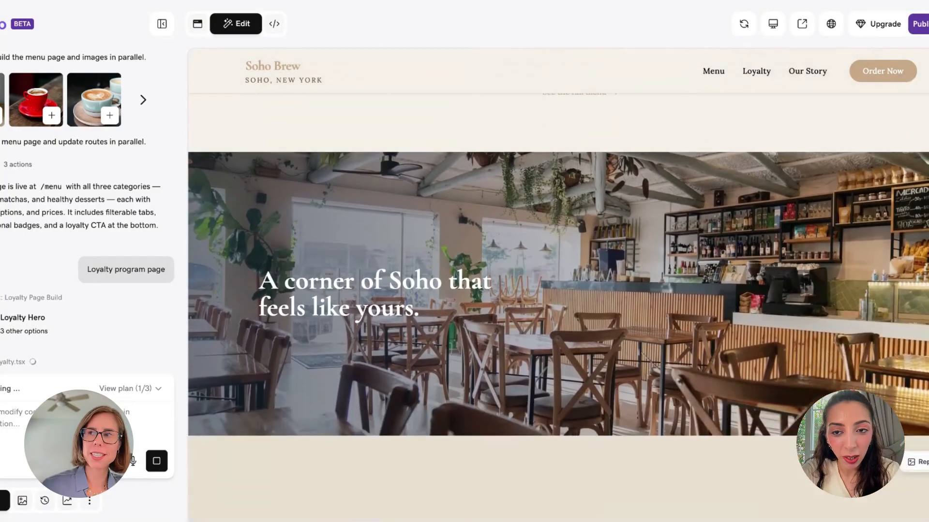
pyautogui.scroll(-5, 558, 285)
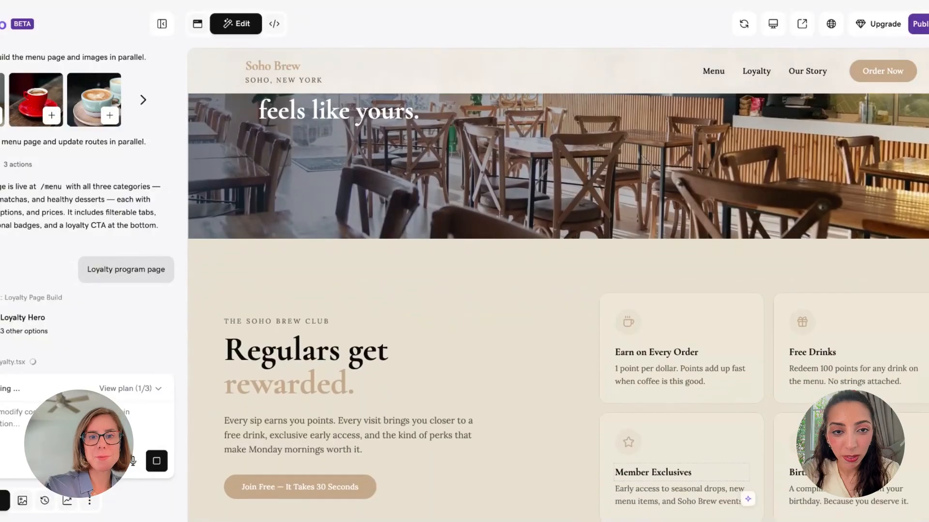
pyautogui.scroll(5, 558, 285)
pyautogui.scroll(-2, 558, 285)
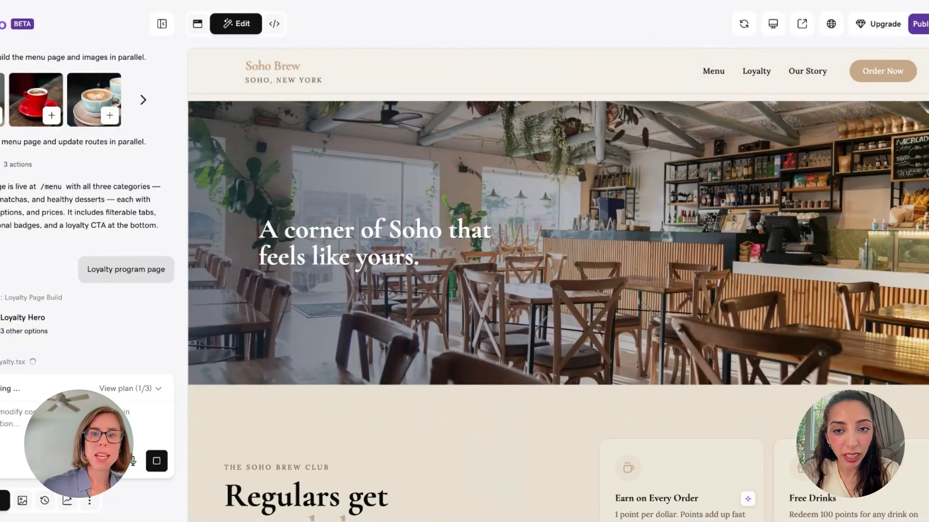
pyautogui.scroll(-5, 558, 285)
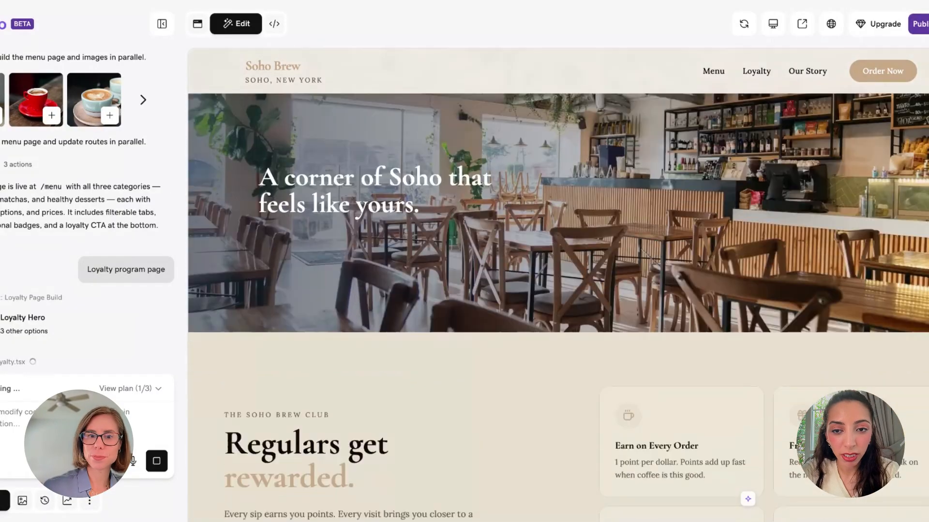
pyautogui.scroll(-5, 558, 286)
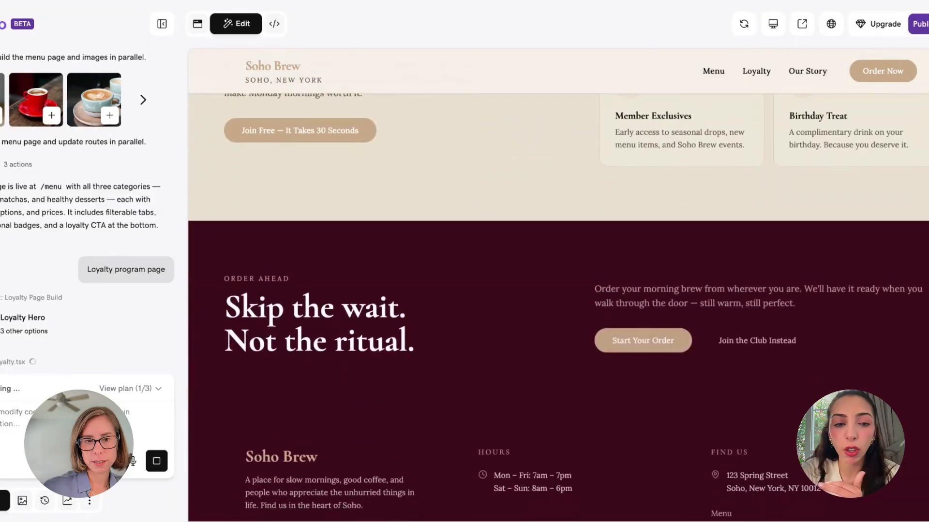
pyautogui.scroll(-2, 558, 285)
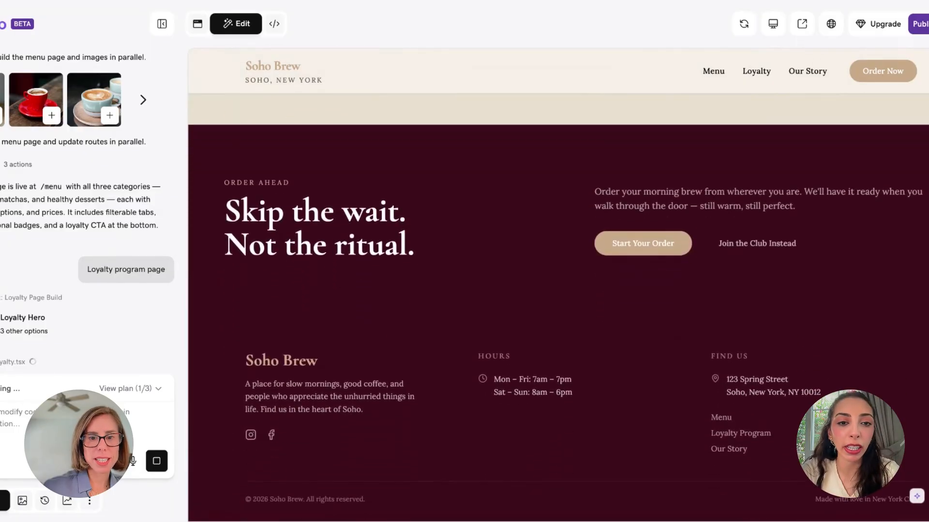
pyautogui.scroll(2, 558, 286)
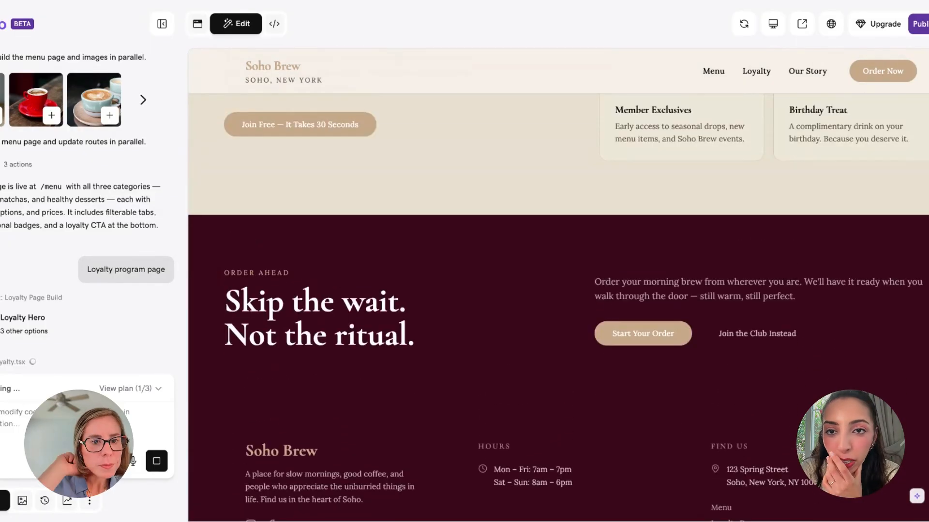
# On the Soho Brew menu page, change the Signature Drip description's ending to 'satisfy'
pyautogui.click(713, 71)
pyautogui.scroll(10, 601, 218)
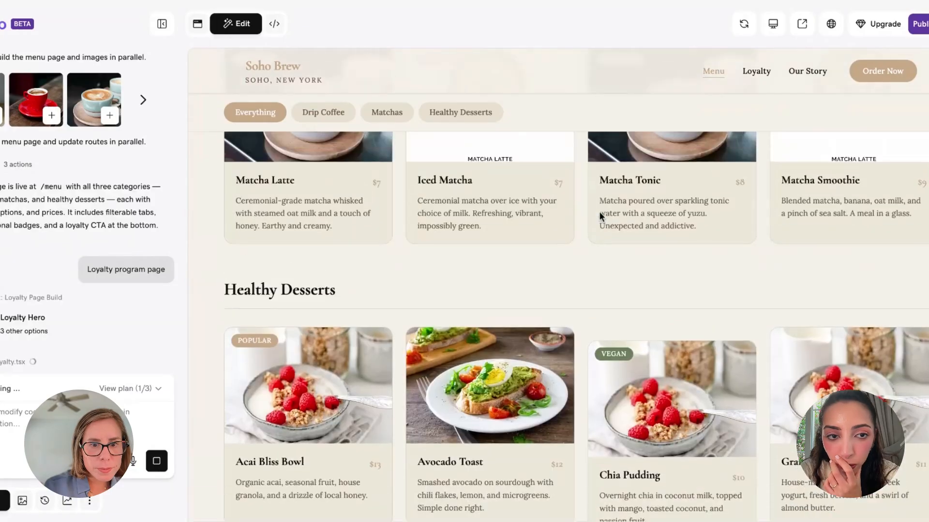
pyautogui.scroll(4, 601, 218)
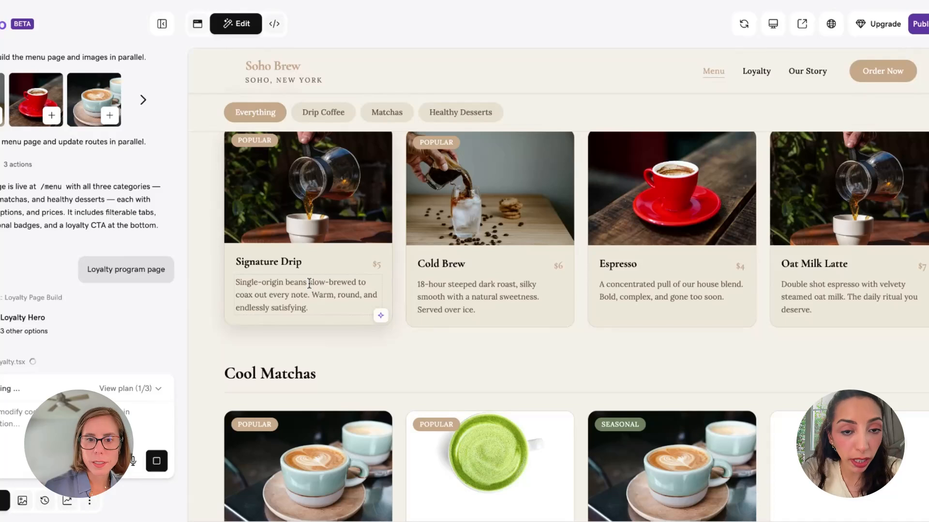
pyautogui.click(381, 321)
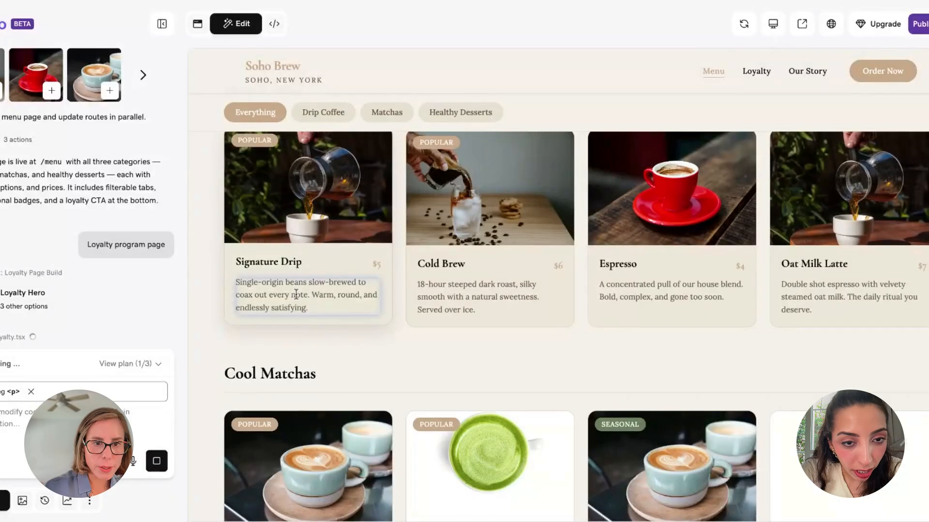
pyautogui.press('BackSpace')
pyautogui.press('BackSpace')
pyautogui.press('BackSpace')
pyautogui.press('BackSpace')
pyautogui.press('BackSpace')
pyautogui.press('BackSpace')
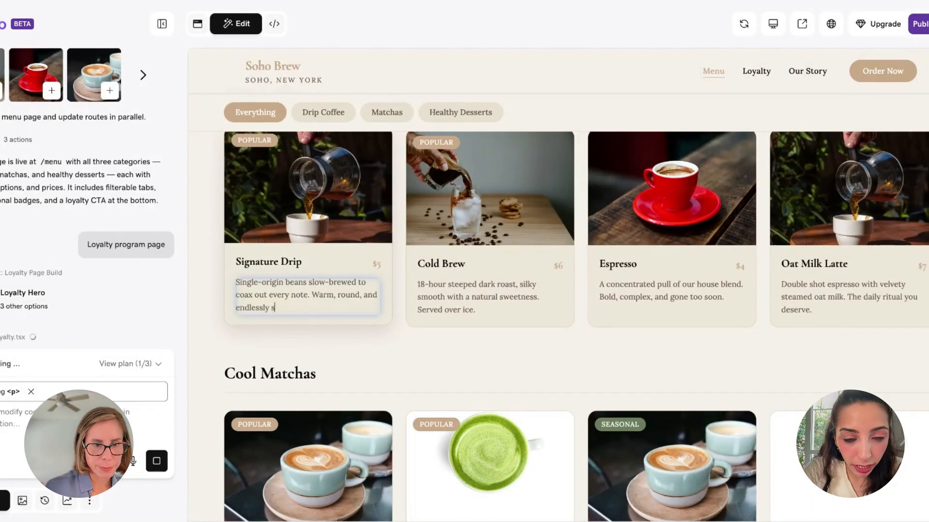
pyautogui.write('satisfy')
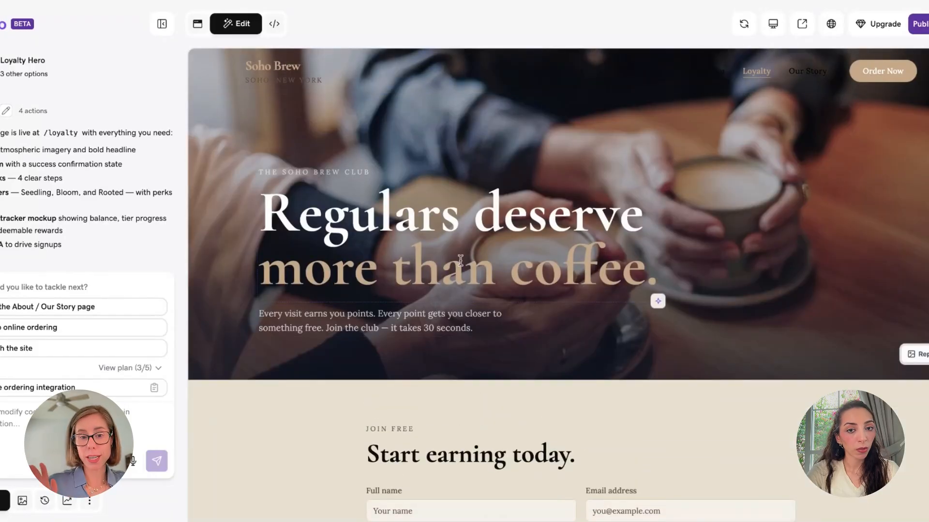
# Scroll through the loyalty page, then open Menu from the Soho Brew header
pyautogui.scroll(-15, 460, 260)
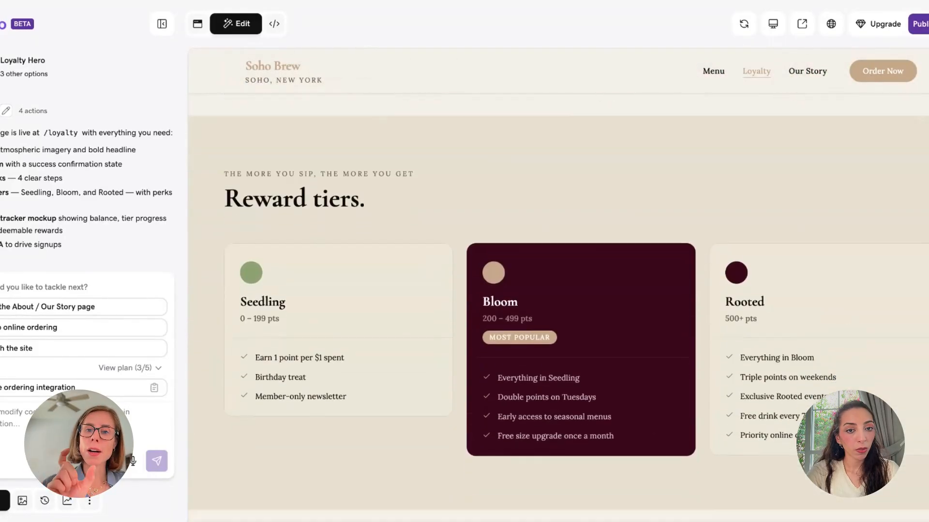
pyautogui.scroll(6, 460, 260)
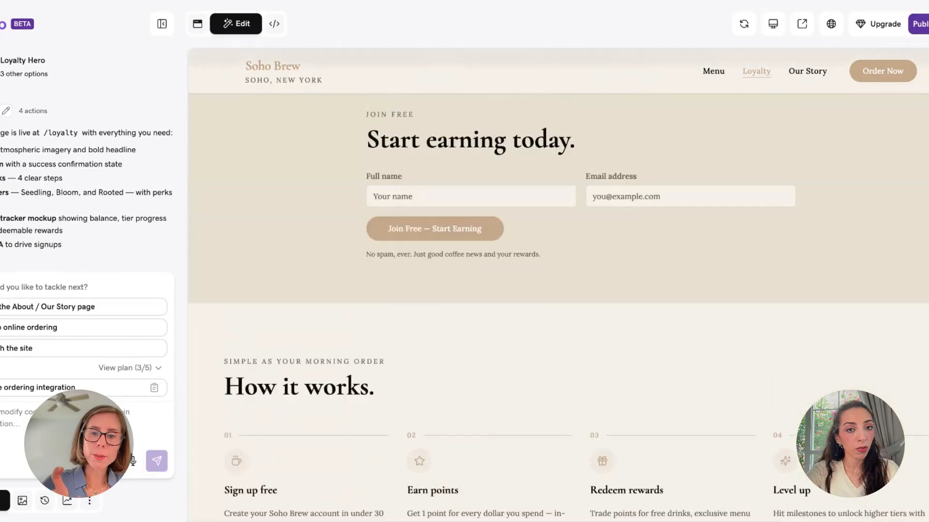
pyautogui.scroll(6, 460, 260)
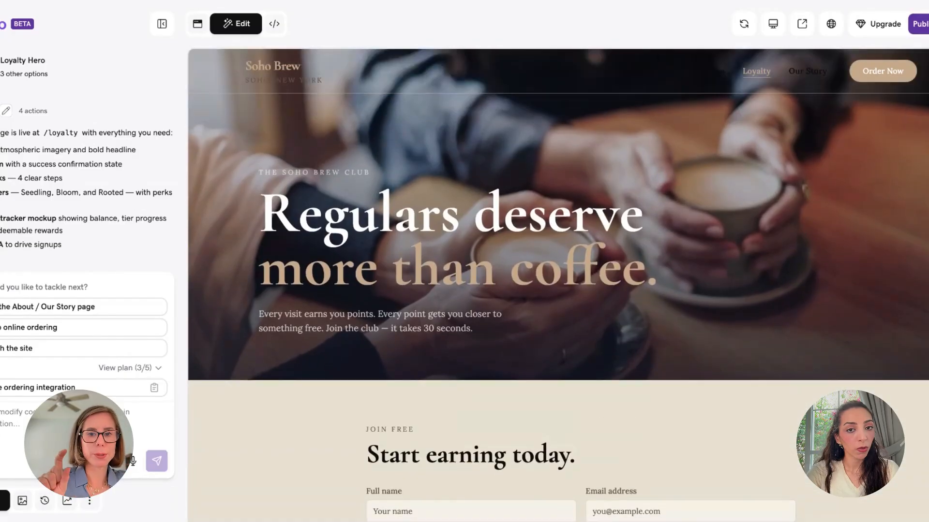
pyautogui.scroll(-15, 443, 298)
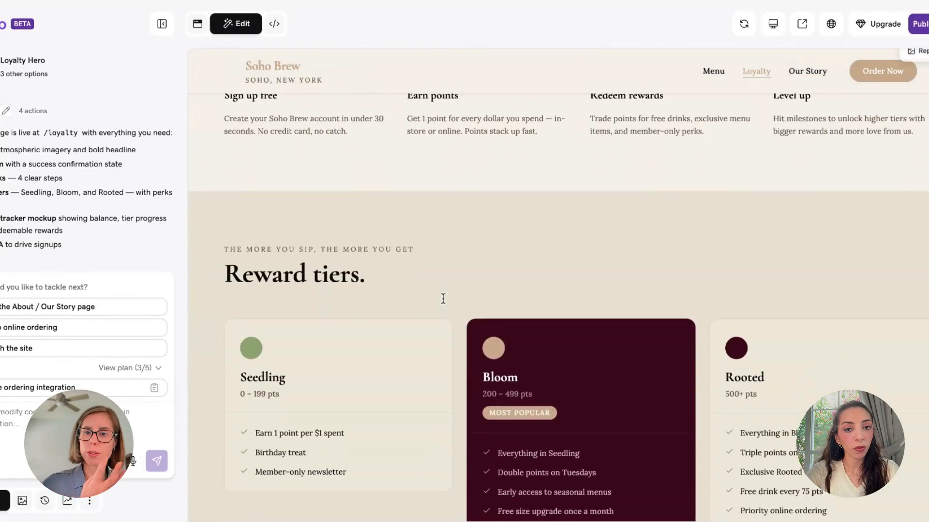
pyautogui.scroll(-8, 443, 298)
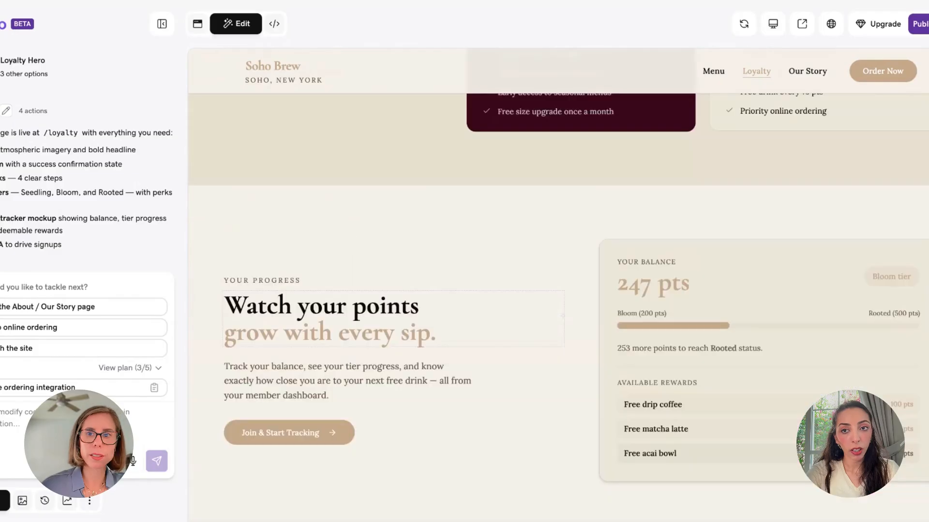
pyautogui.click(714, 73)
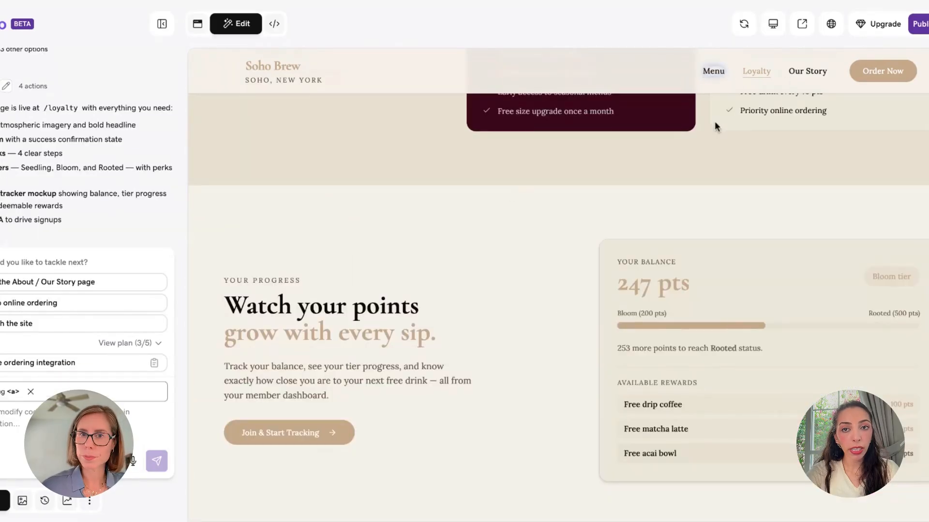
pyautogui.click(713, 75)
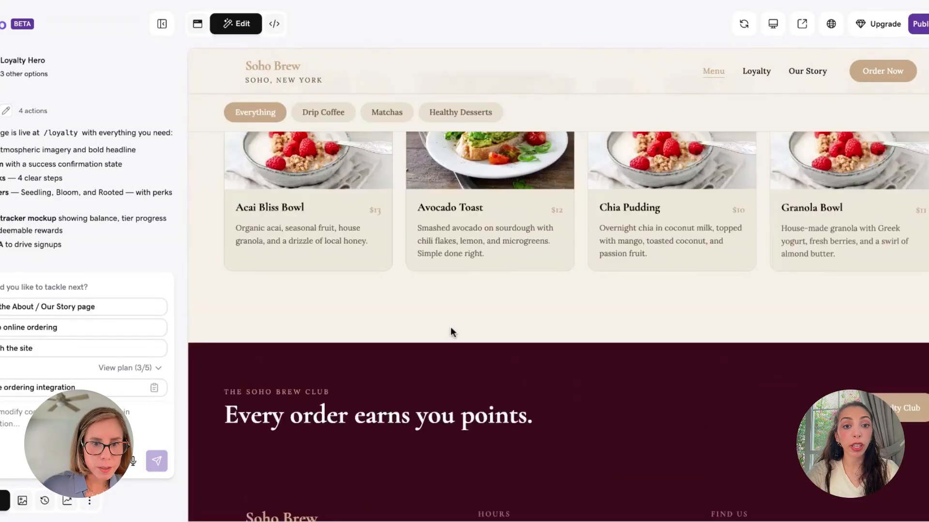
pyautogui.scroll(4, 450, 328)
pyautogui.moveTo(340, 319)
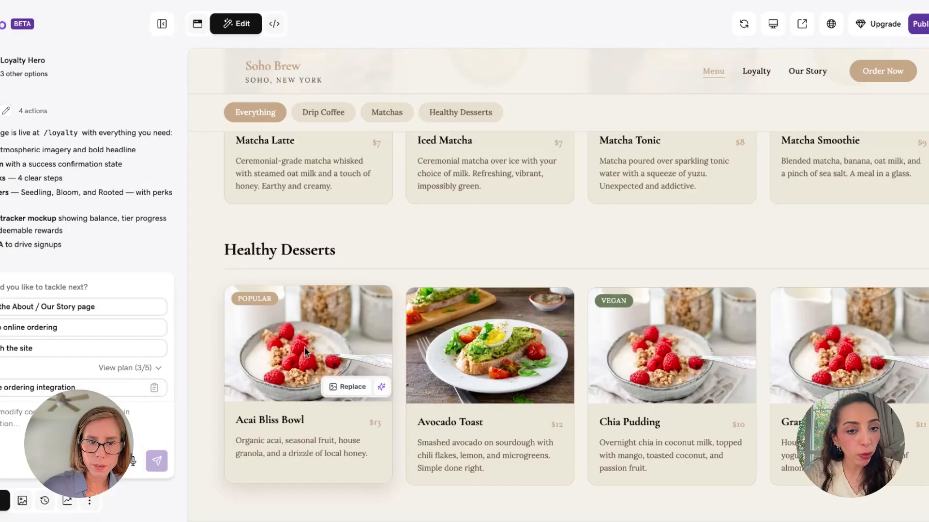
pyautogui.click(352, 391)
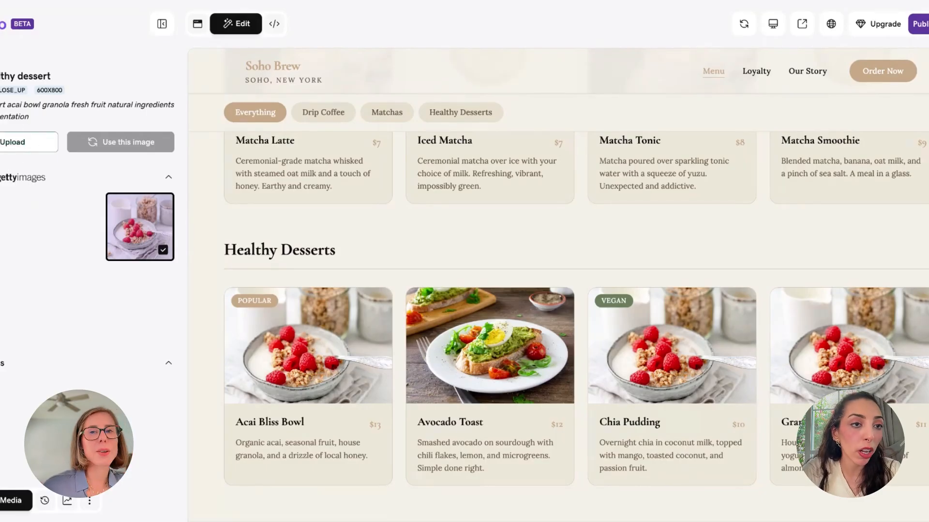
pyautogui.click(1, 500)
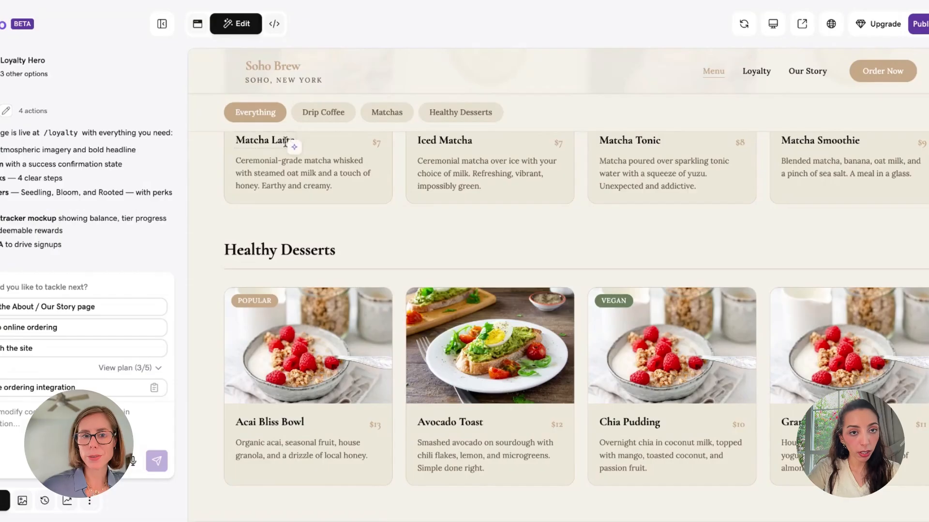
# Return to the Soho Brew home page and browse its Loyalty page
pyautogui.scroll(10, 284, 143)
pyautogui.scroll(5, 285, 143)
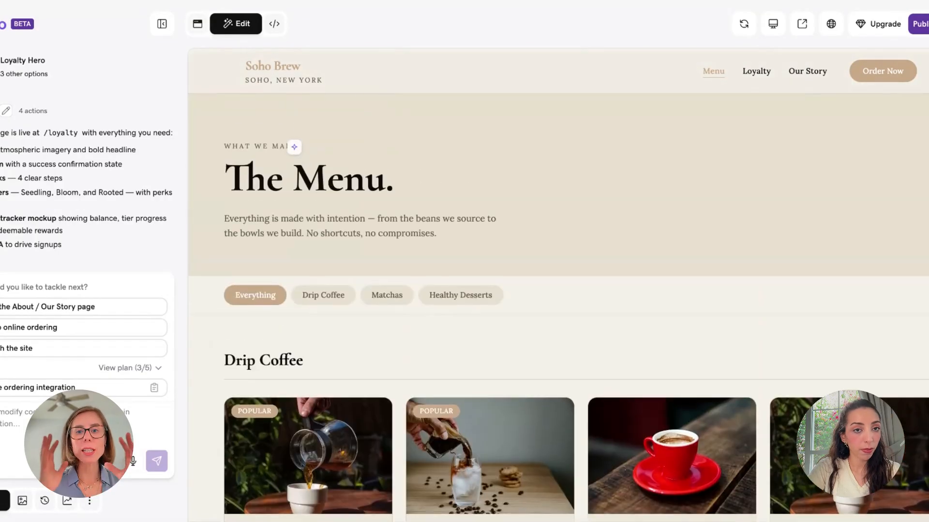
pyautogui.click(265, 71)
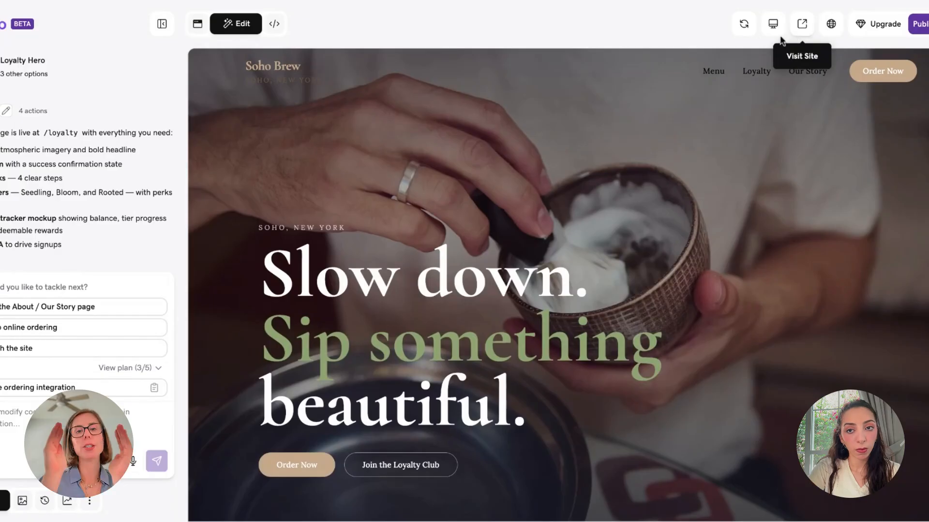
pyautogui.click(758, 71)
pyautogui.scroll(-5, 634, 178)
pyautogui.scroll(-2, 634, 173)
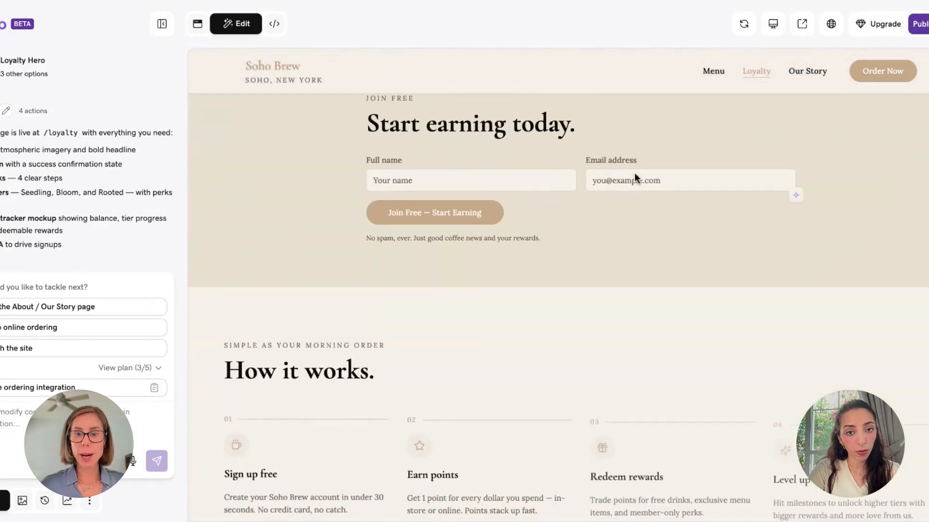
pyautogui.scroll(1, 439, 241)
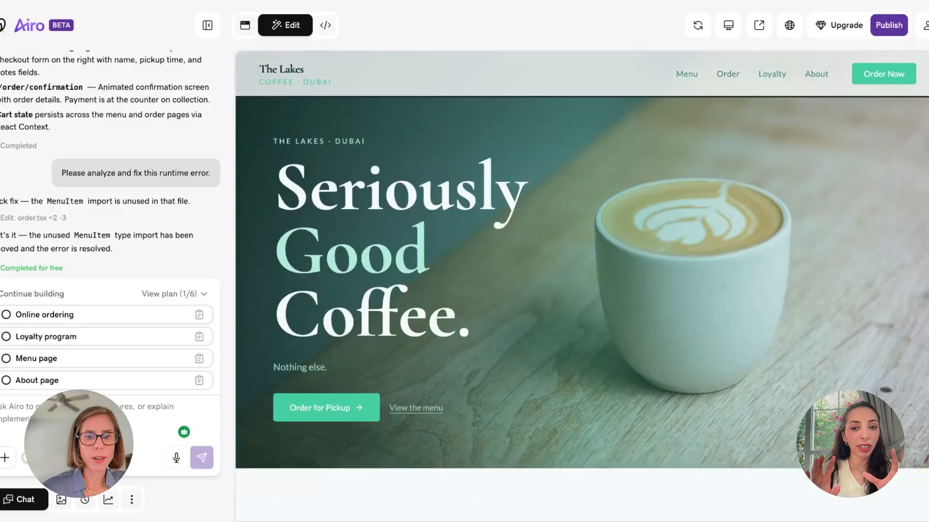
pyautogui.scroll(-20, 582, 285)
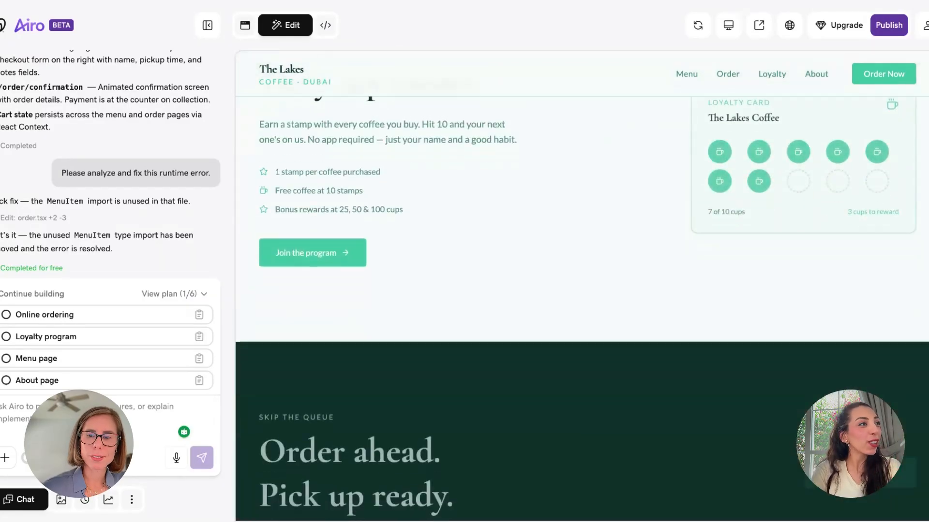
pyautogui.scroll(3, 582, 306)
pyautogui.scroll(-5, 582, 306)
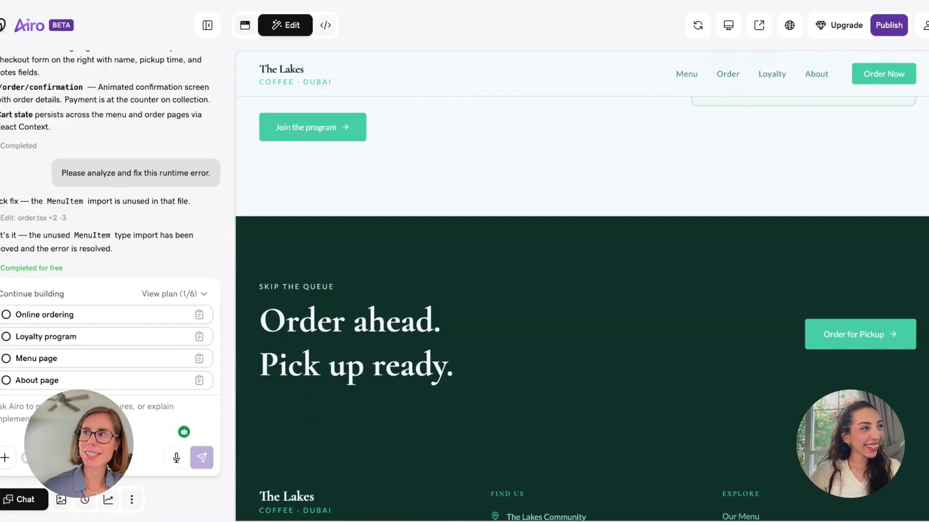
pyautogui.scroll(-2, 582, 286)
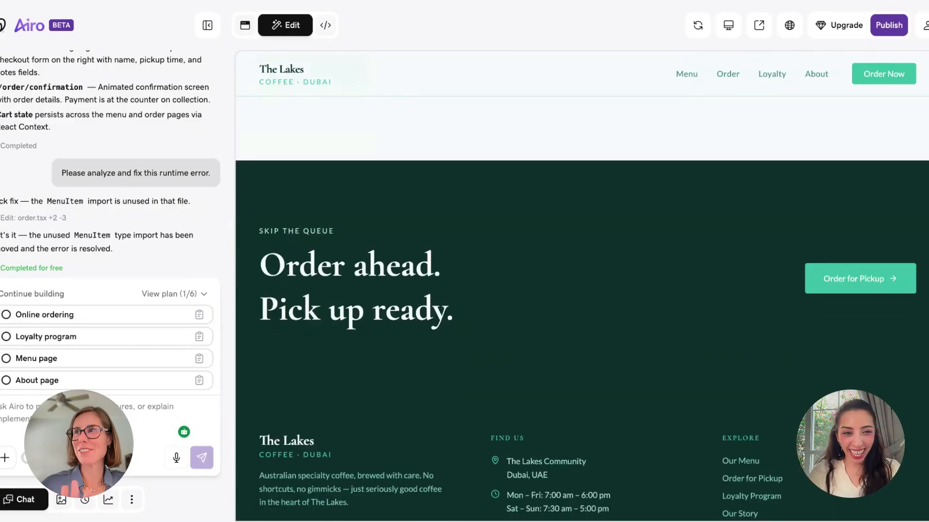
pyautogui.scroll(-3, 582, 291)
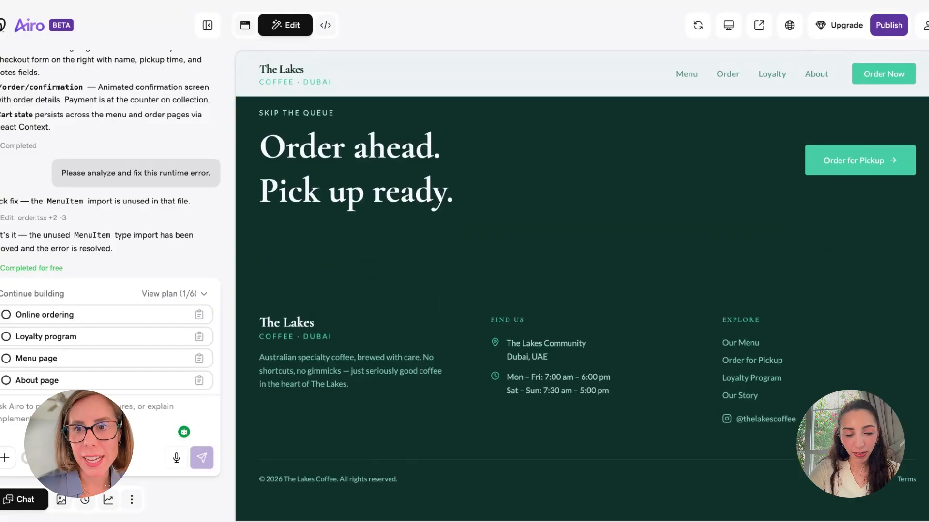
pyautogui.scroll(3, 581, 291)
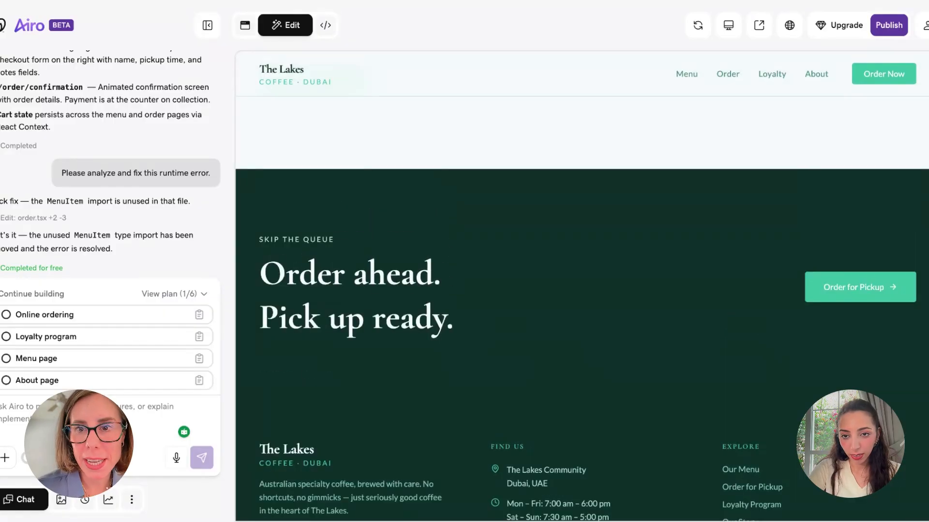
# On The Lakes Order page, add one Piccolo from Espresso to the order (AED 18)
pyautogui.click(733, 75)
pyautogui.scroll(5, 658, 155)
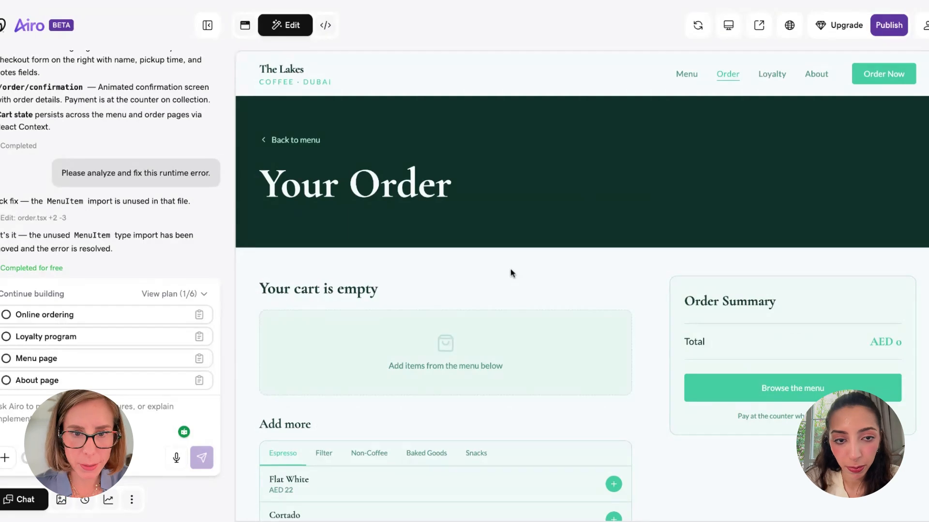
pyautogui.scroll(-1, 474, 145)
pyautogui.scroll(-3, 479, 130)
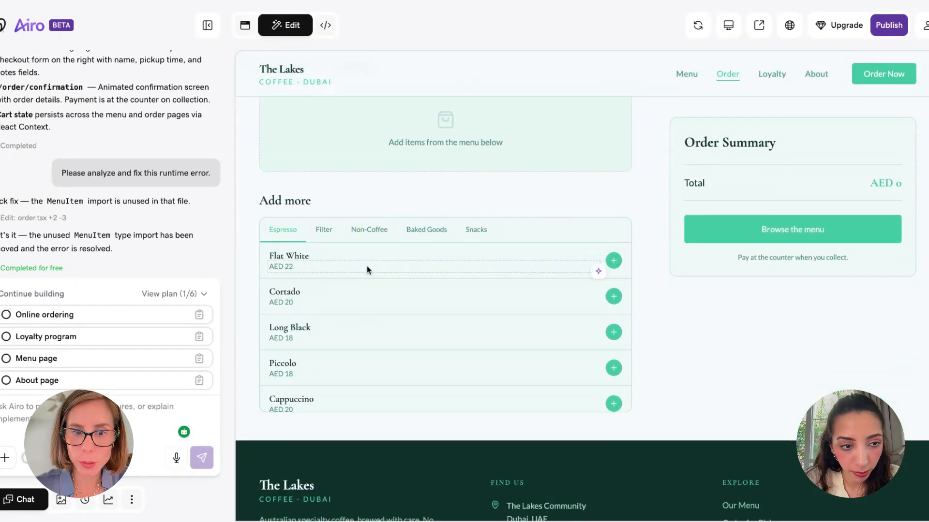
pyautogui.scroll(-2, 338, 385)
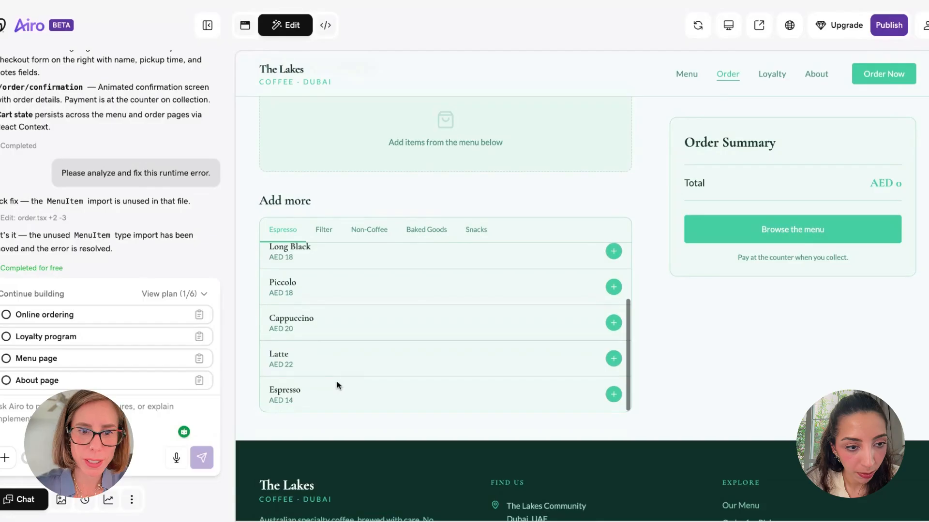
pyautogui.scroll(2, 337, 385)
pyautogui.scroll(-2, 337, 385)
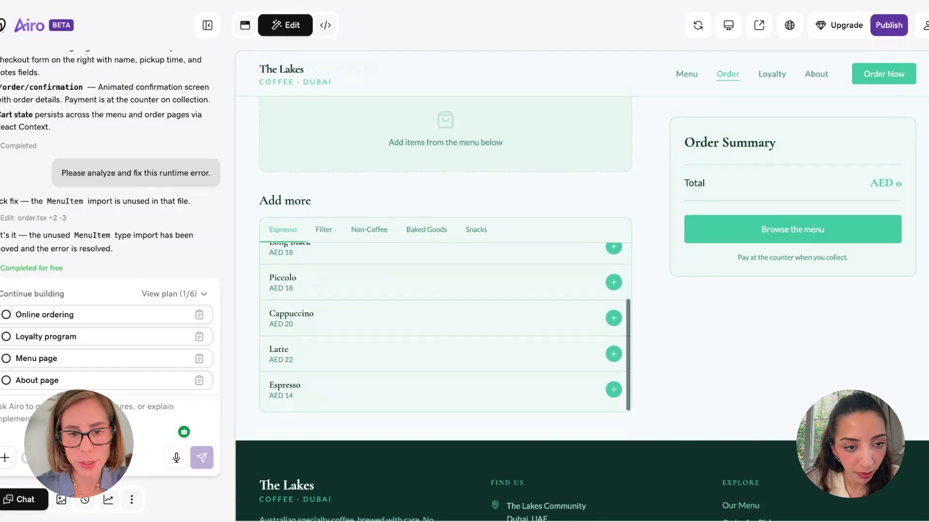
pyautogui.scroll(2, 599, 369)
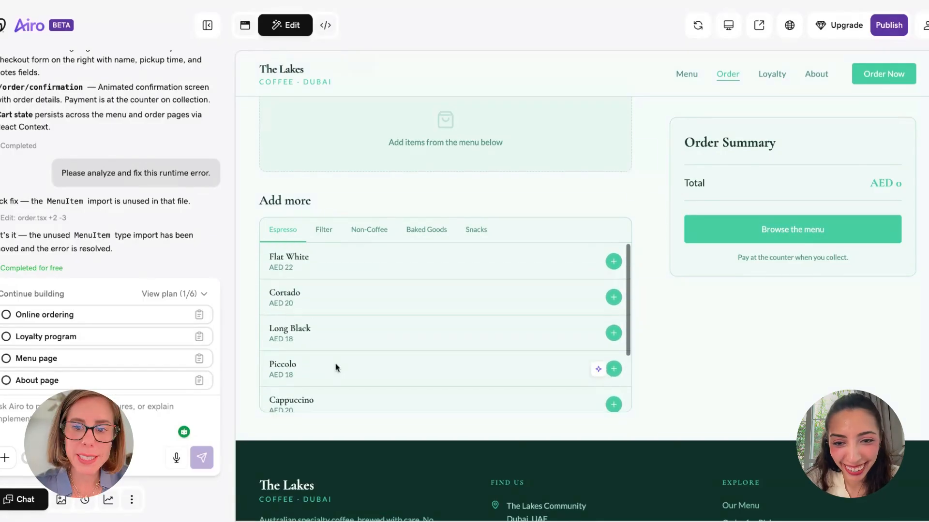
pyautogui.click(614, 368)
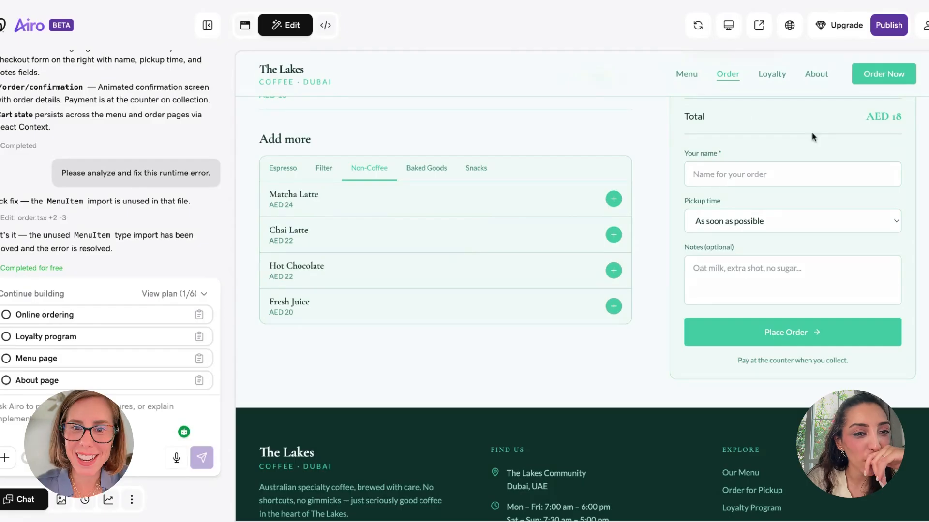
# Browse the Baked Goods and Snacks menu items
pyautogui.scroll(1, 812, 133)
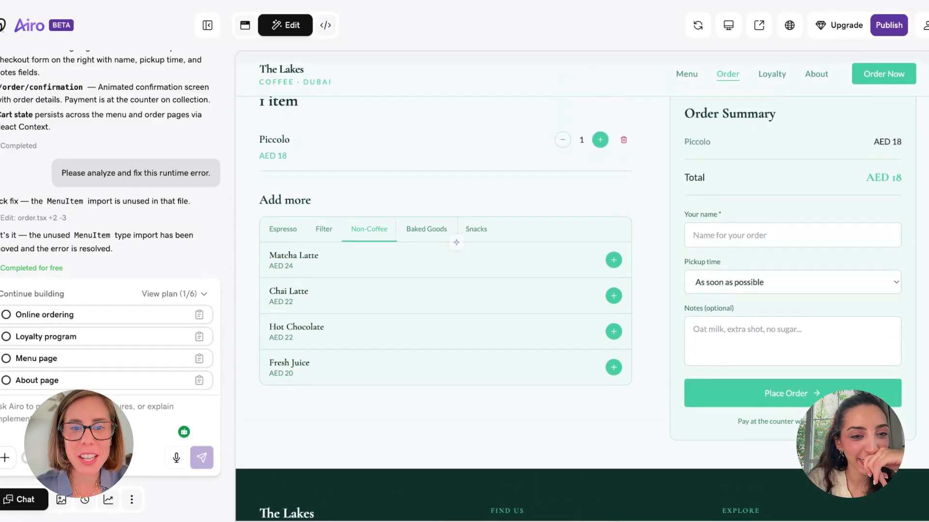
pyautogui.click(456, 240)
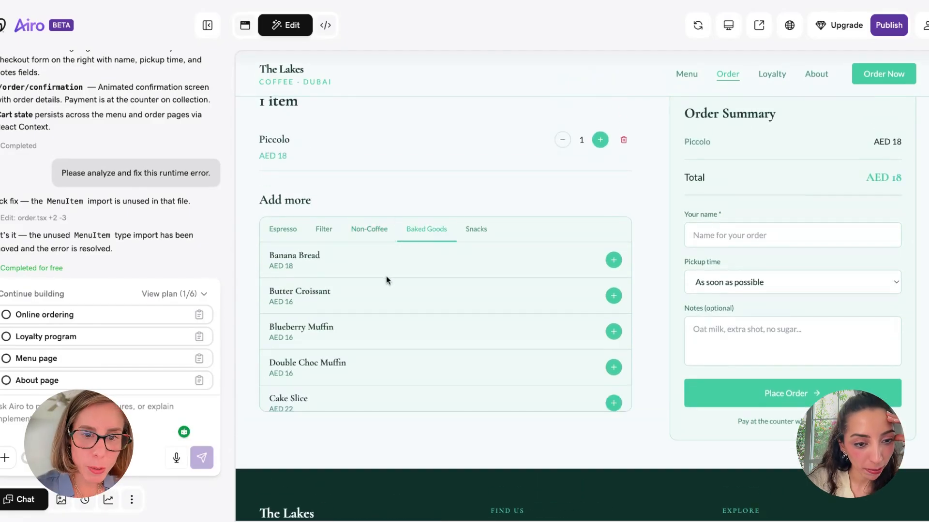
pyautogui.scroll(-1, 334, 279)
pyautogui.scroll(1, 329, 276)
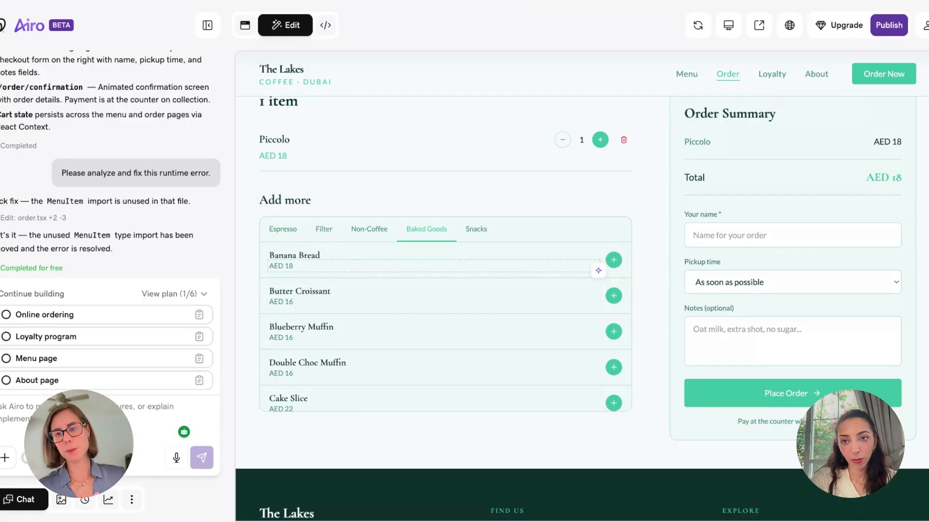
pyautogui.click(476, 229)
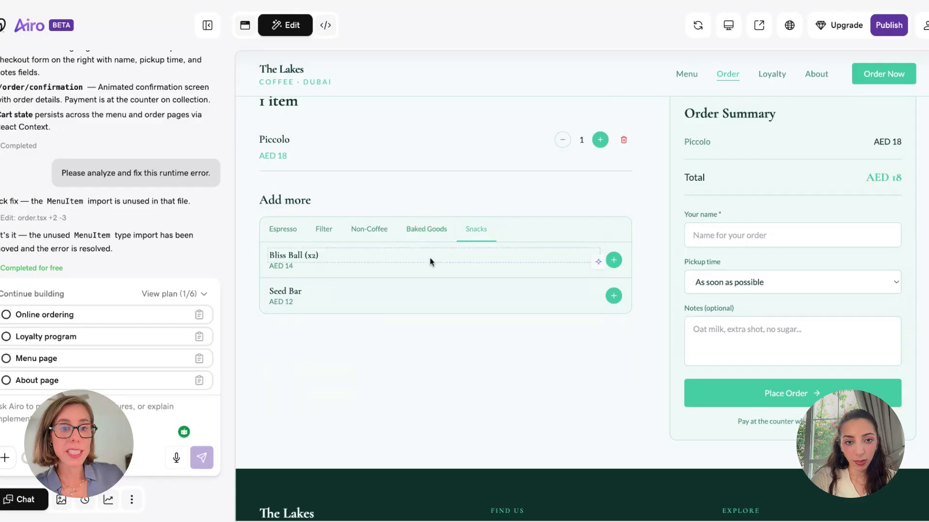
pyautogui.scroll(-1, 667, 155)
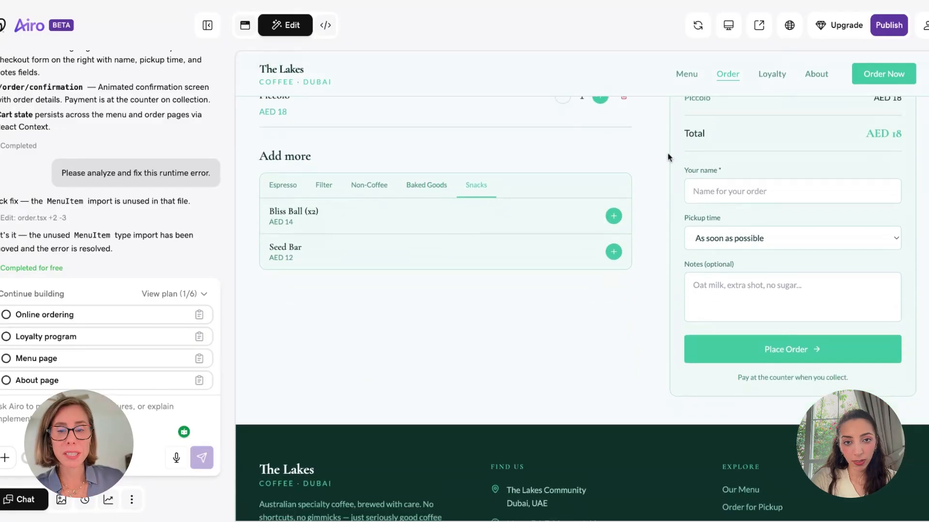
pyautogui.scroll(-1, 792, 151)
pyautogui.scroll(6, 774, 145)
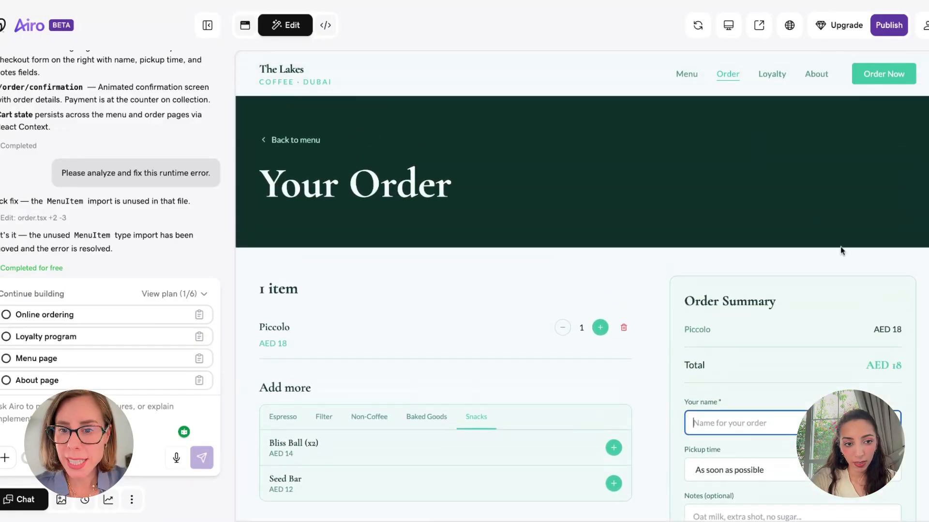
# Place the order with the customer's name, pickup 'In 30 minutes' and note 'Coconut milk, side of sugar'
pyautogui.scroll(-1, 840, 250)
pyautogui.click(726, 368)
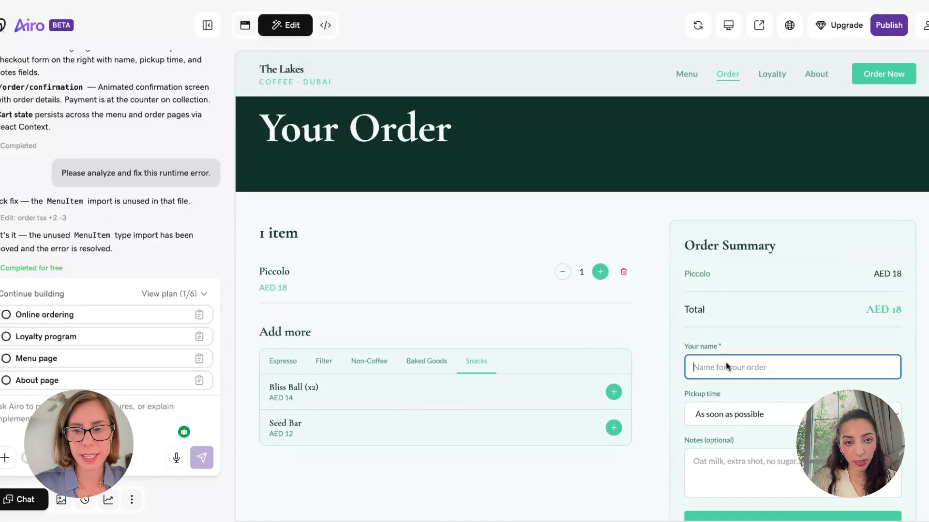
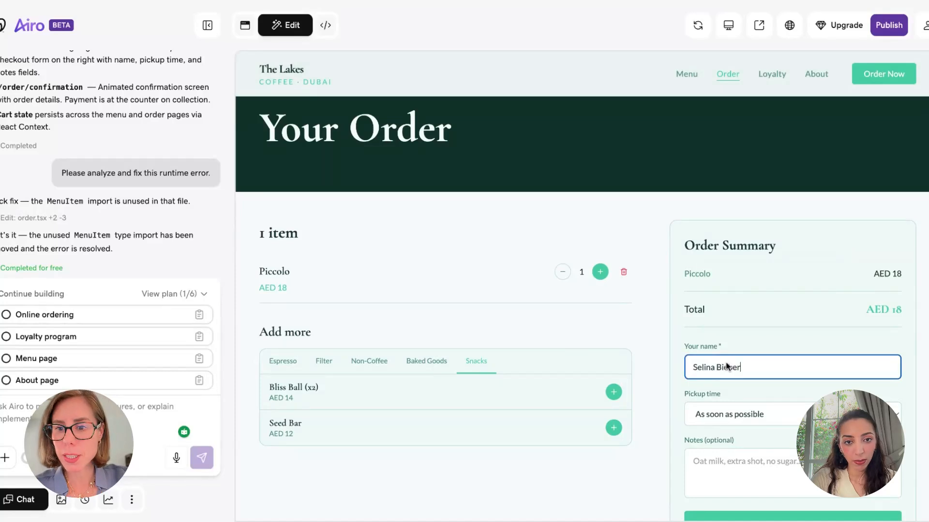
pyautogui.click(779, 417)
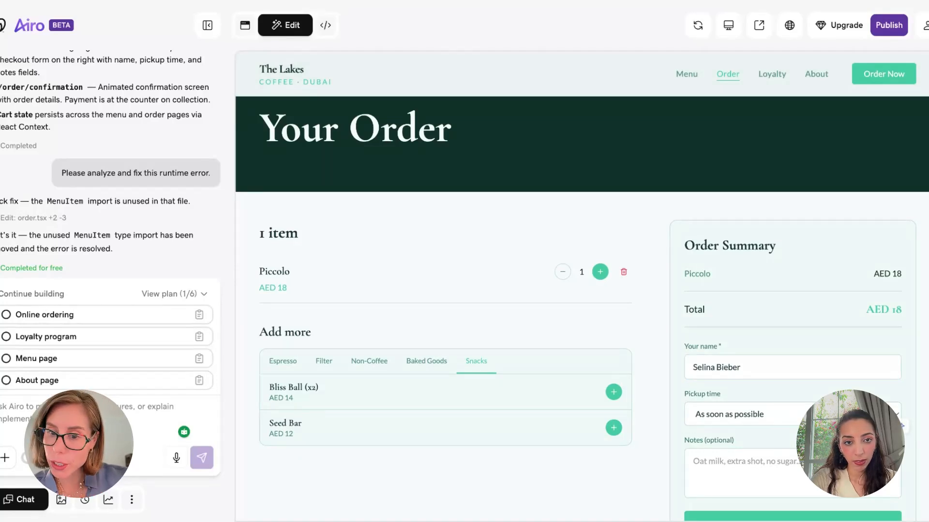
pyautogui.click(725, 456)
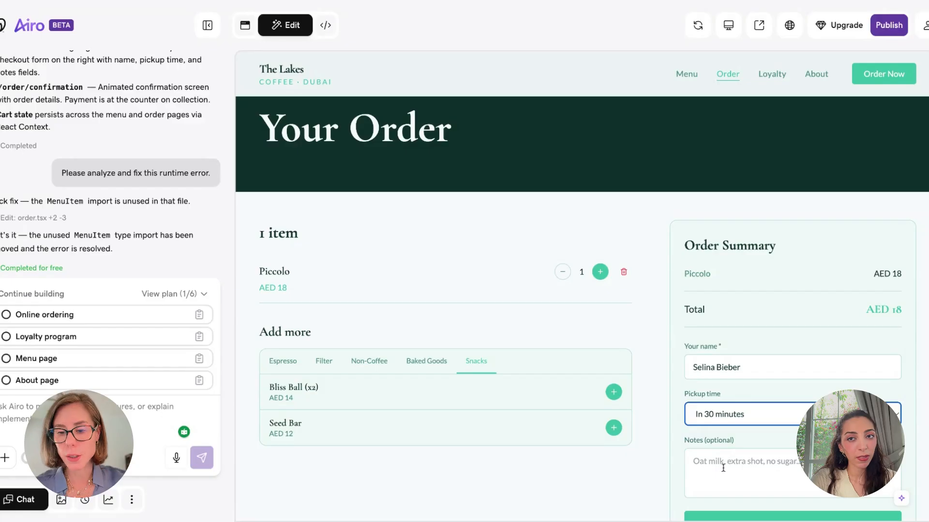
pyautogui.scroll(-1, 724, 467)
pyautogui.press('Tab')
pyautogui.write('Coc')
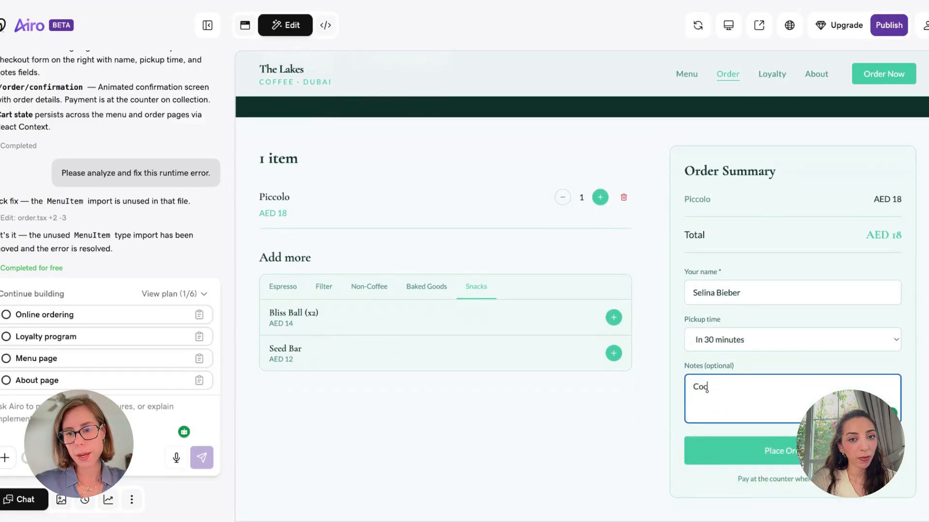
pyautogui.write('onut milk, side of sugar')
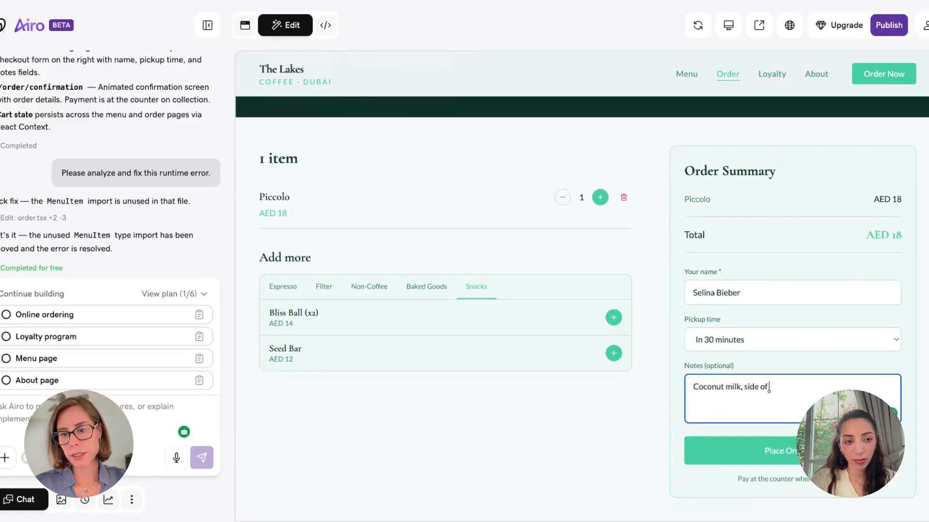
pyautogui.click(739, 447)
pyautogui.scroll(3, 616, 211)
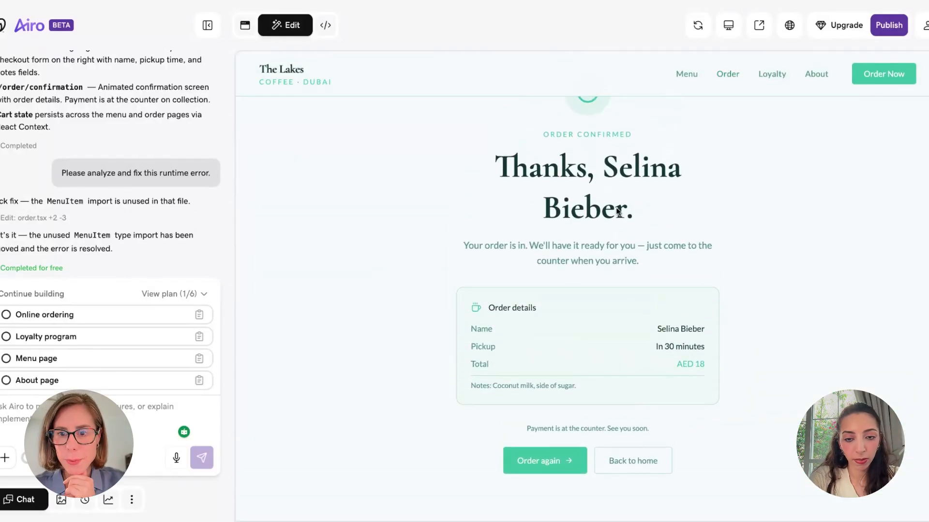
# Review the order confirmation details and go back to The Lakes home page
pyautogui.scroll(-3, 616, 212)
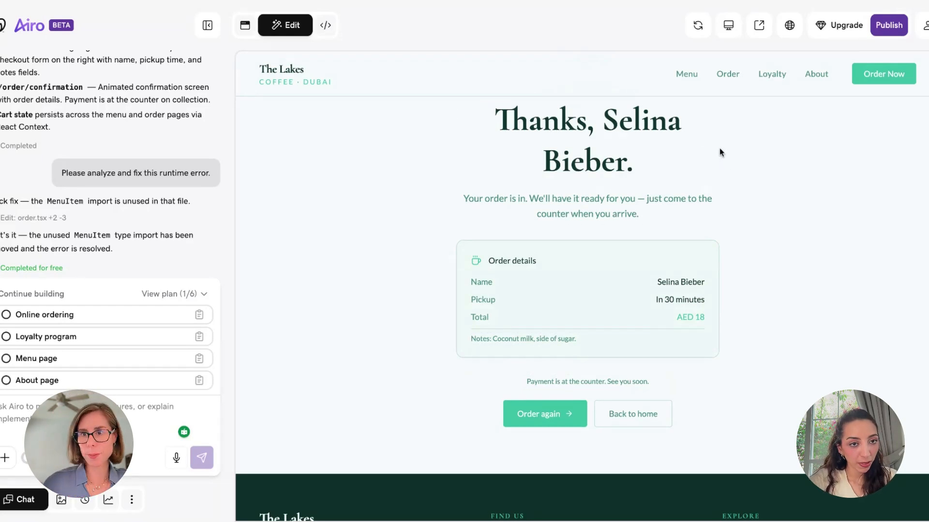
pyautogui.click(654, 417)
# Pick the 'Loyalty program' suggestion under Continue building for The Lakes site
pyautogui.scroll(20, 529, 229)
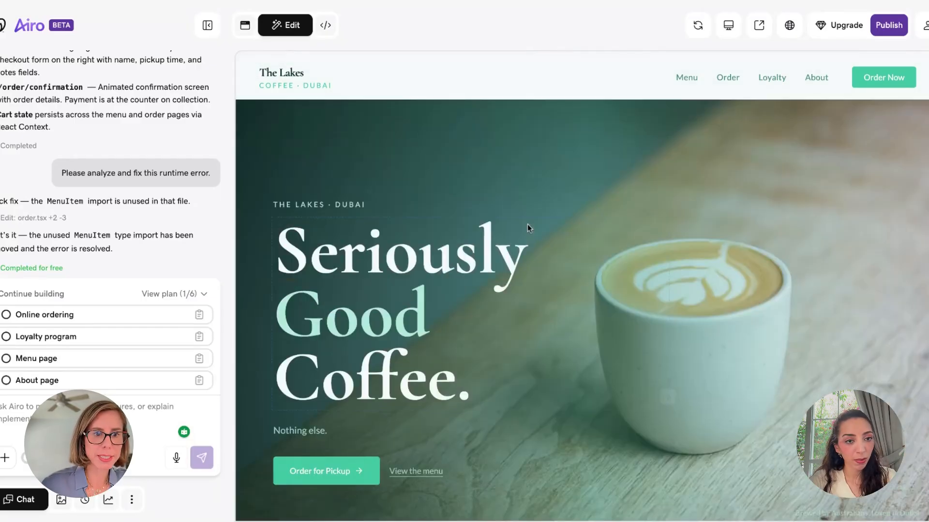
pyautogui.scroll(-10, 529, 229)
pyautogui.scroll(-10, 581, 309)
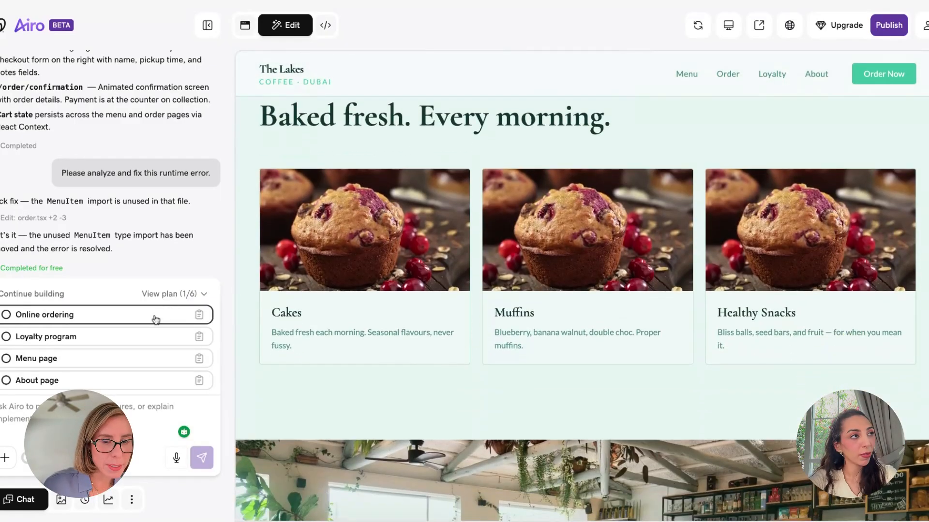
pyautogui.click(114, 344)
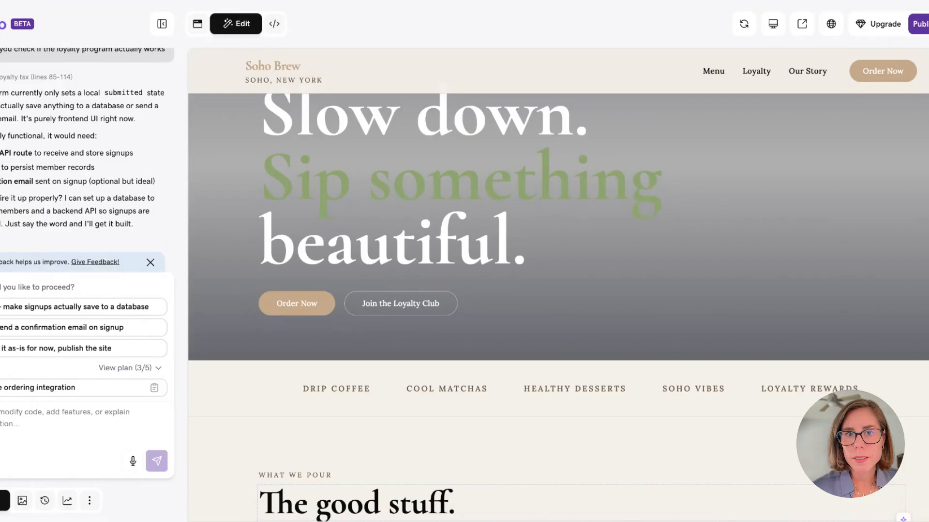
pyautogui.scroll(2, 87, 160)
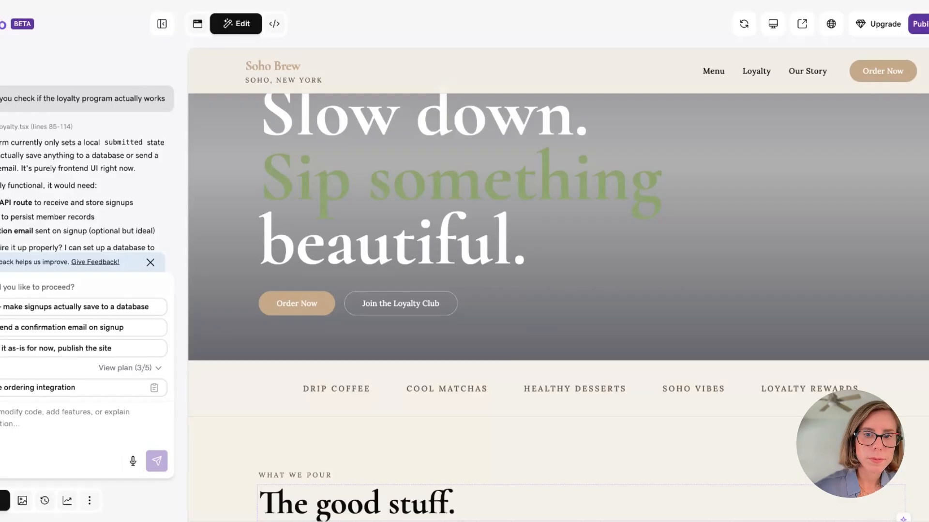
pyautogui.scroll(-2, 85, 170)
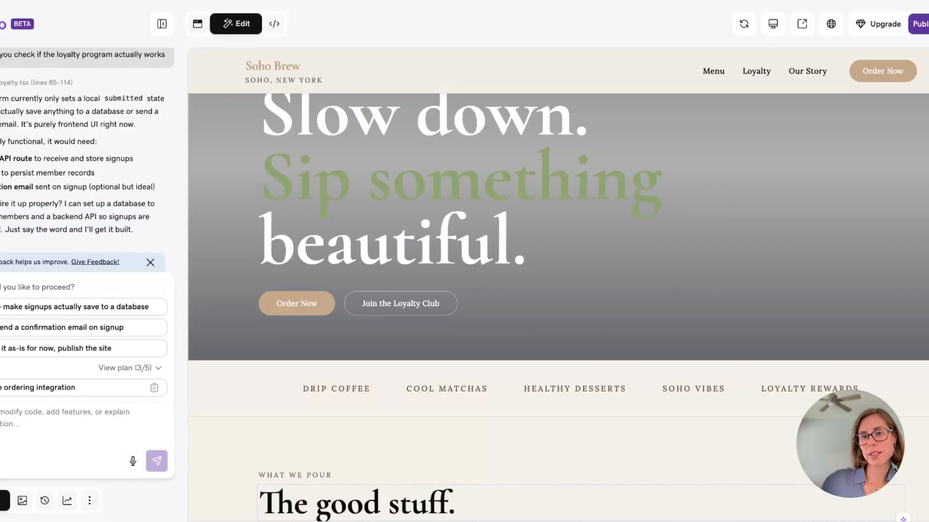
# Ask the assistant to save loyalty signups to a database
pyautogui.click(9, 308)
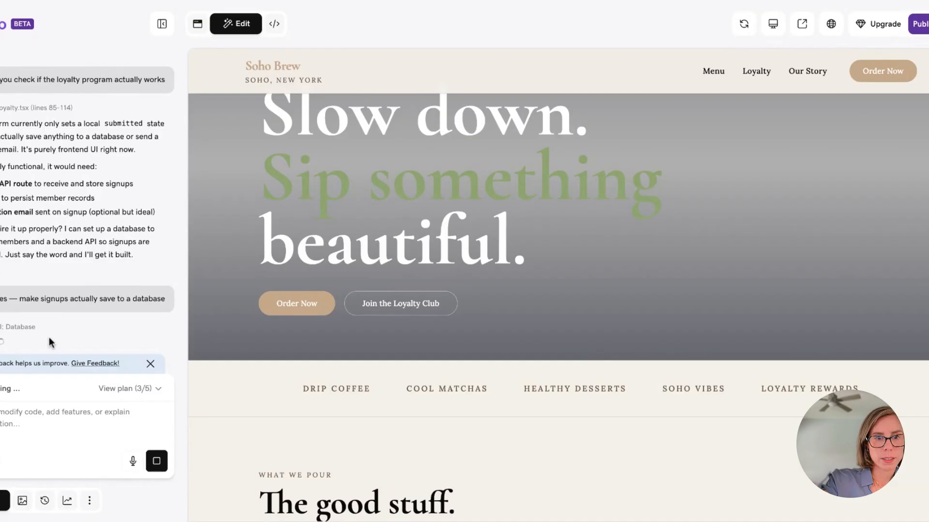
pyautogui.click(90, 502)
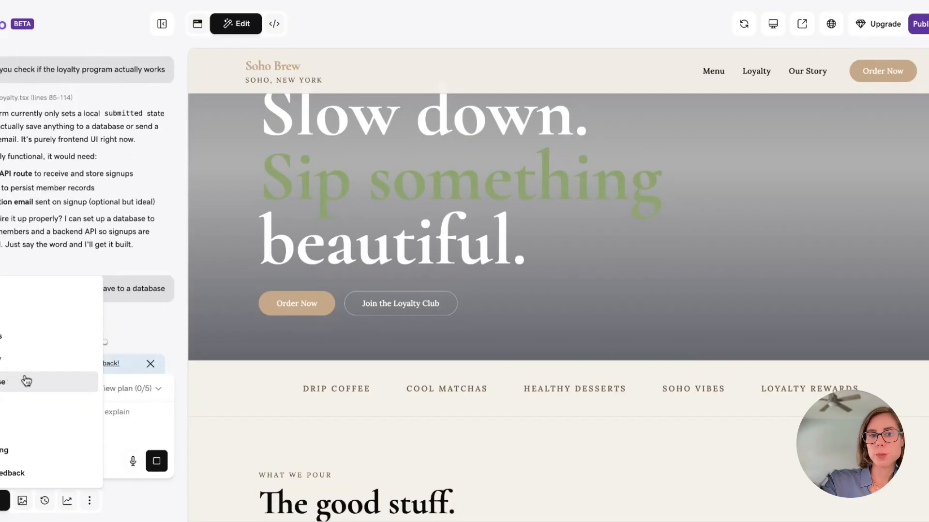
pyautogui.click(124, 497)
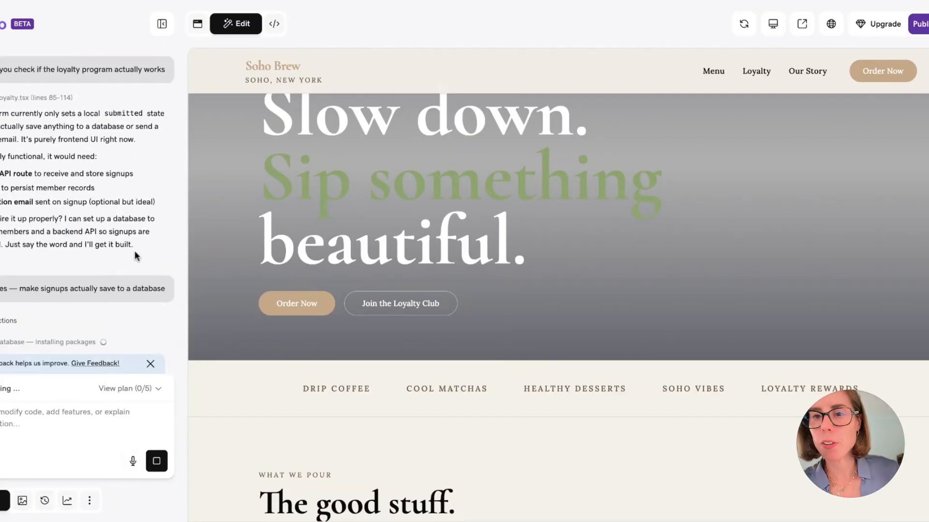
# Check the preview while setup finishes, then start a new chat message
pyautogui.scroll(1, 137, 256)
pyautogui.scroll(-1, 137, 256)
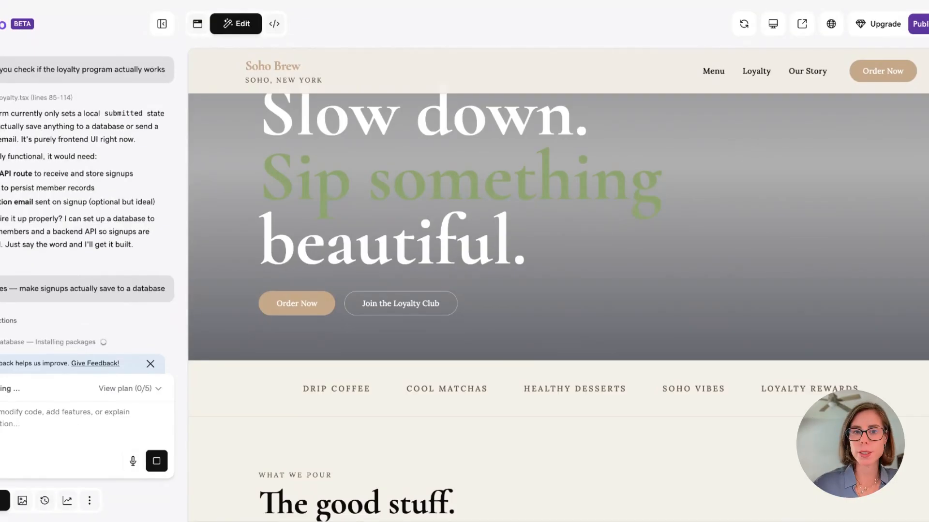
pyautogui.scroll(1, 87, 205)
pyautogui.scroll(-1, 87, 205)
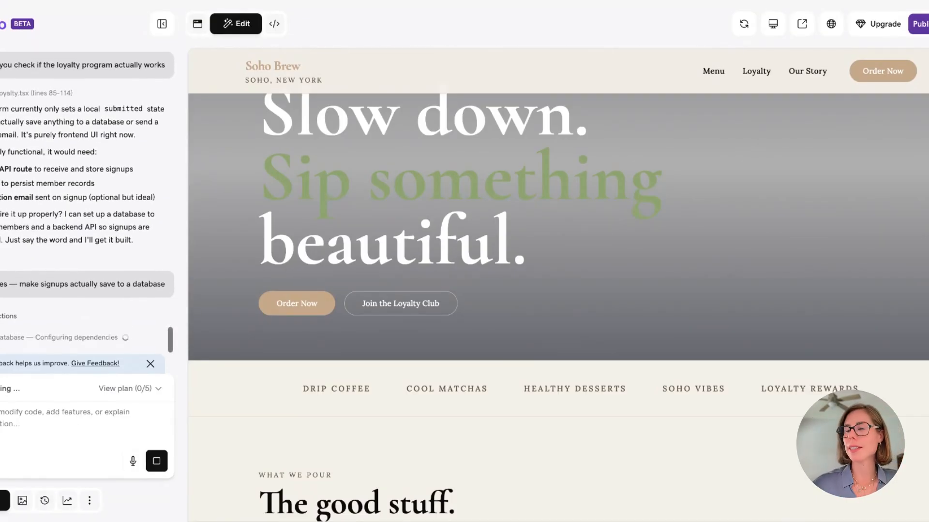
pyautogui.scroll(3, 276, 193)
pyautogui.scroll(1, 275, 193)
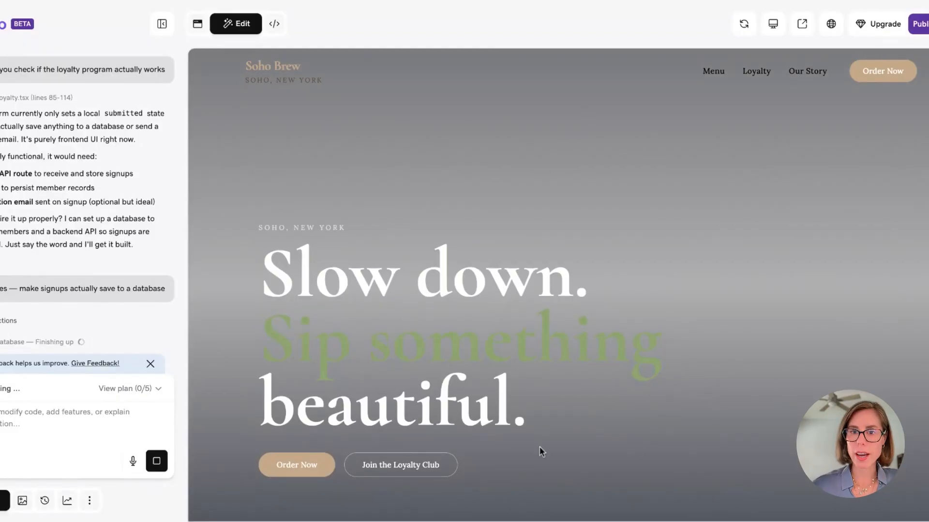
pyautogui.click(10, 435)
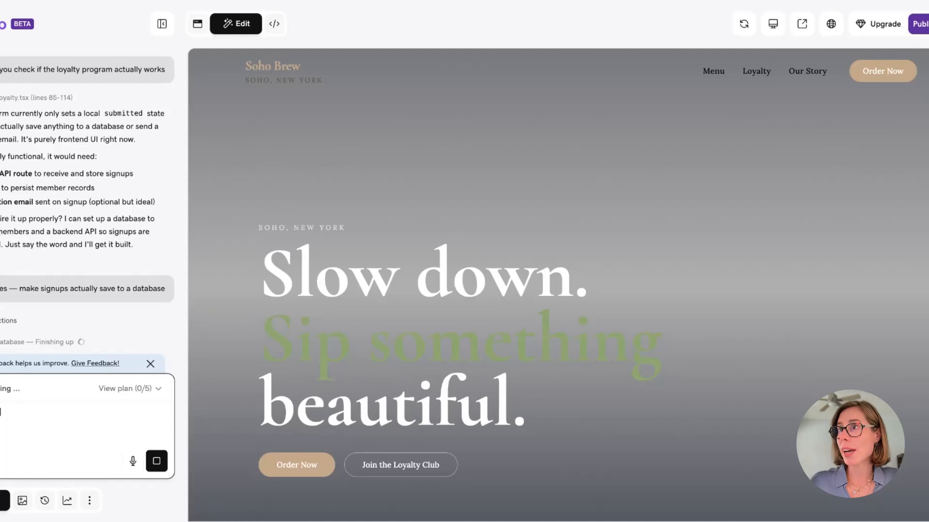
# Send a chat message saying the homepage header video isn't showing, correcting 'working' to 'showing'
pyautogui.write('the header')
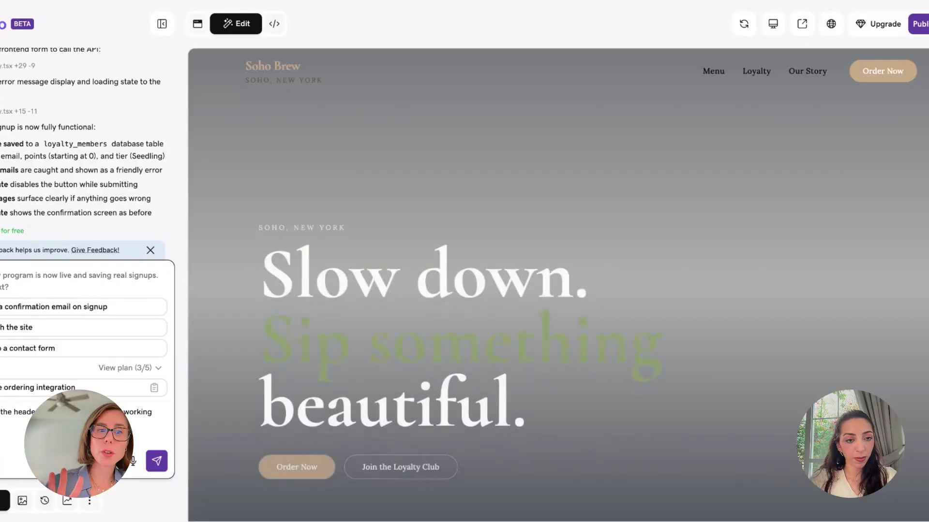
pyautogui.doubleClick(141, 411)
pyautogui.write('showing')
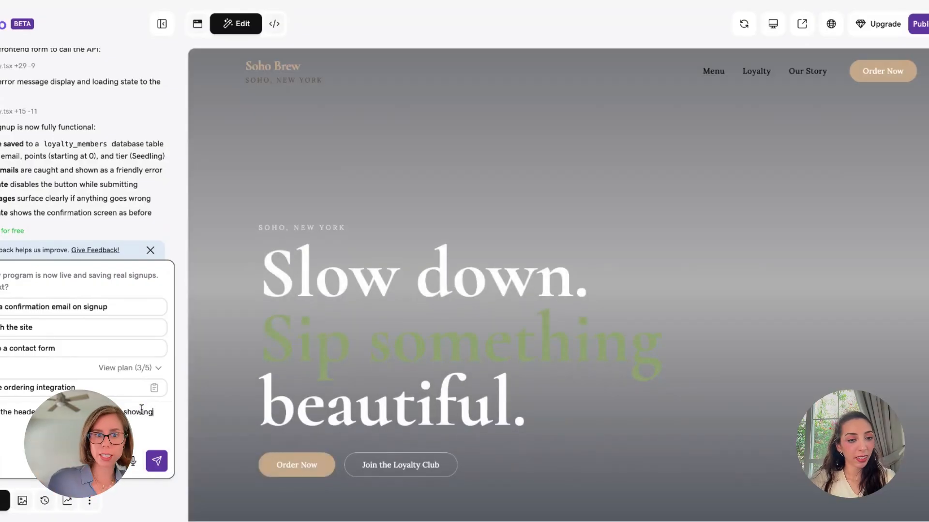
pyautogui.press('Return')
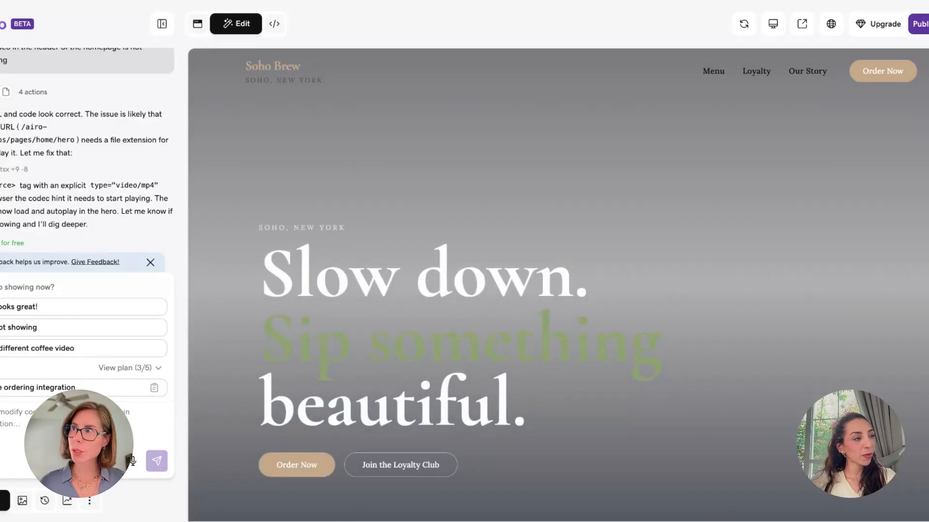
# Scroll the Soho Brew preview to see whether the hero video now plays
pyautogui.scroll(-12, 389, 234)
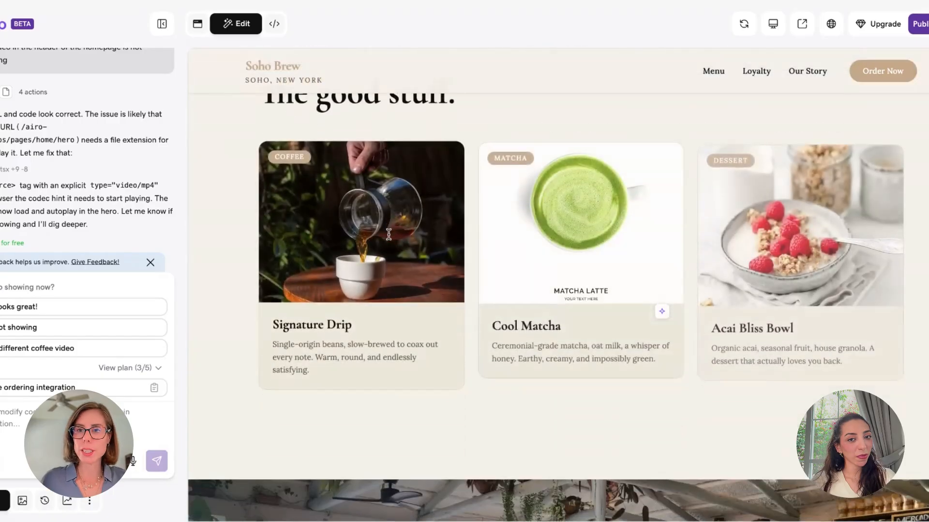
pyautogui.scroll(12, 389, 234)
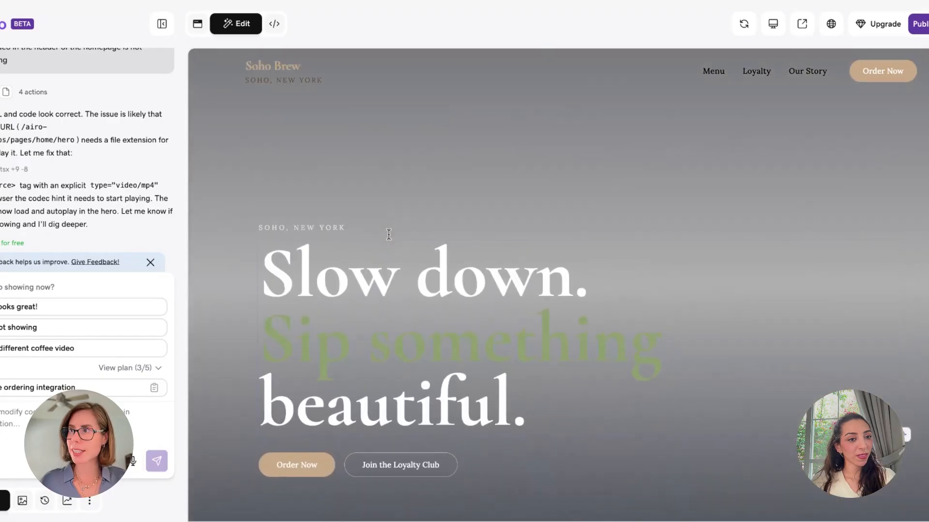
# Reply 'Not showing' to report the hero video still doesn't appear
pyautogui.click(38, 327)
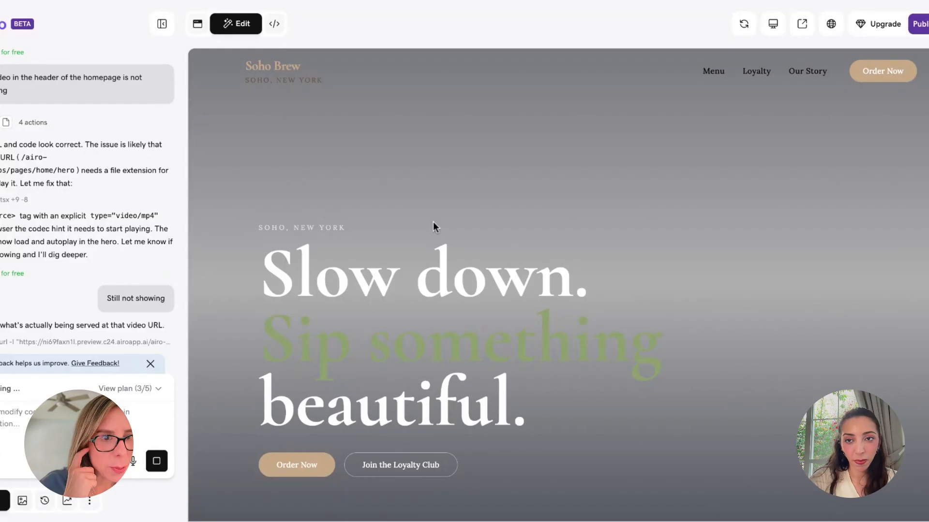
# Browse the Our Story page, then paste the reply-to address answer into the chat
pyautogui.click(797, 76)
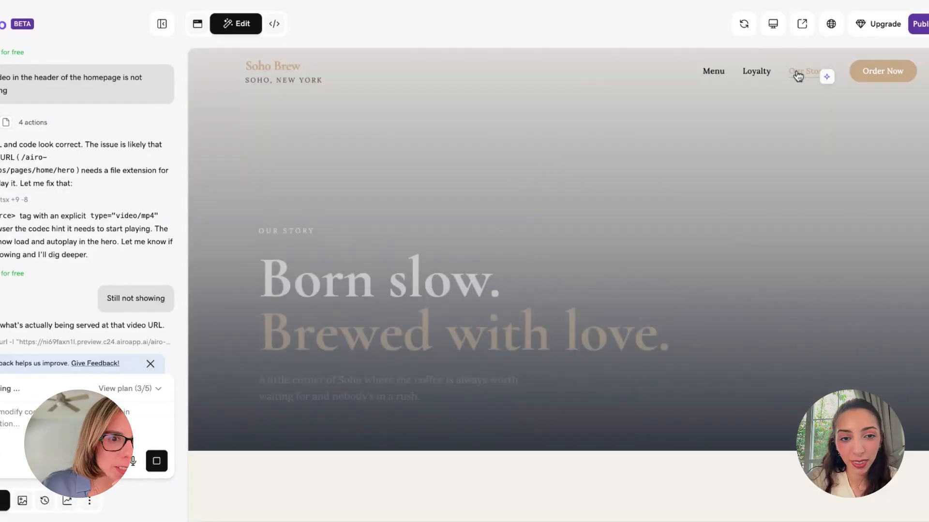
pyautogui.scroll(-10, 543, 279)
pyautogui.scroll(-8, 543, 279)
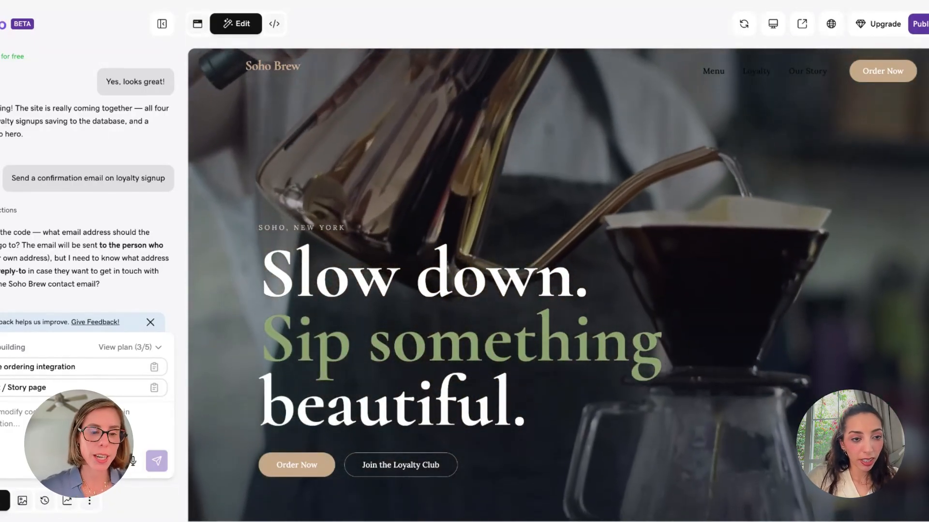
pyautogui.hotkey('ctrl', 'v')
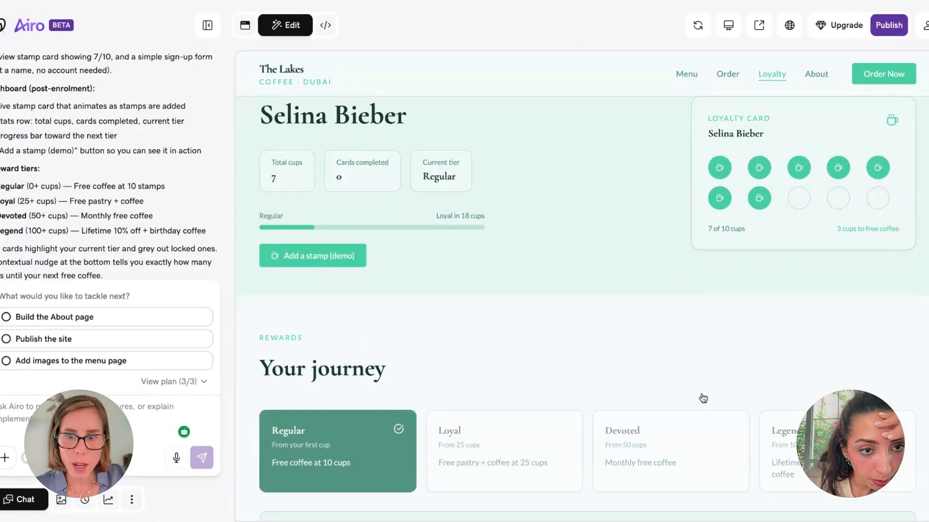
# Add two demo stamps to The Lakes loyalty card, bringing it to 9 of 10 cups
pyautogui.scroll(3, 701, 396)
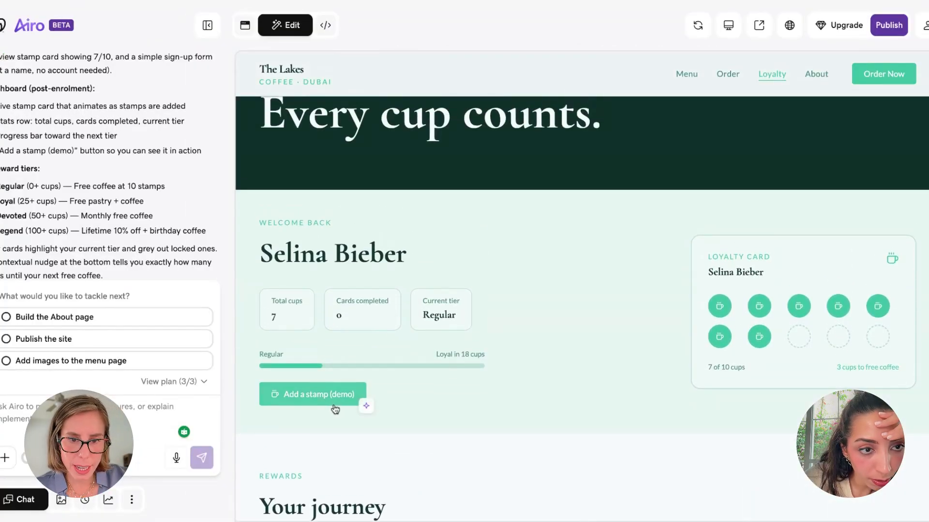
pyautogui.click(337, 402)
pyautogui.click(312, 403)
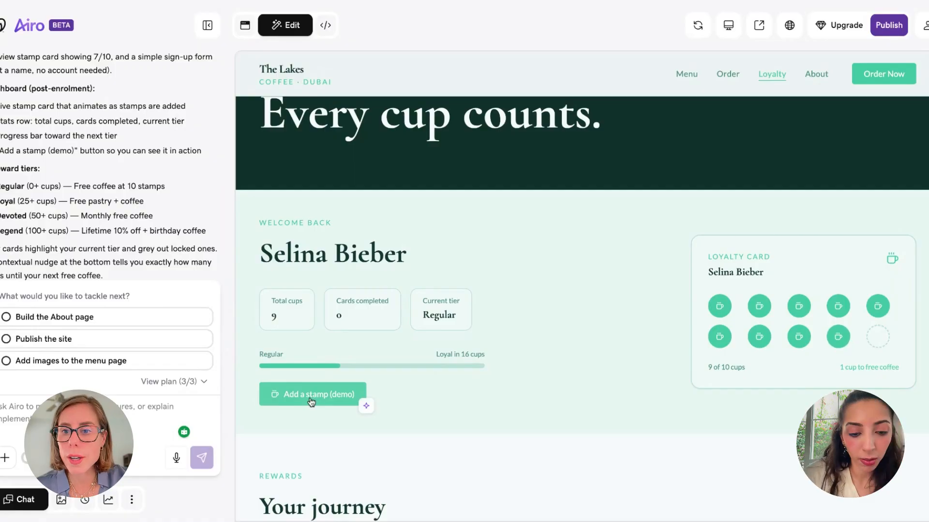
pyautogui.scroll(-4, 678, 392)
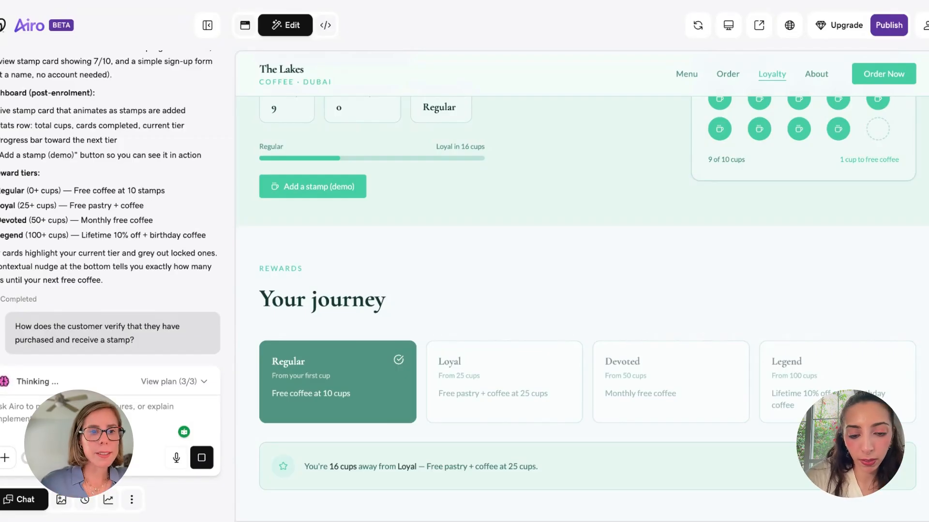
# Review the stamp-verification options, then send a follow-up leading to a /staff dashboard proposal
pyautogui.scroll(5, 352, 250)
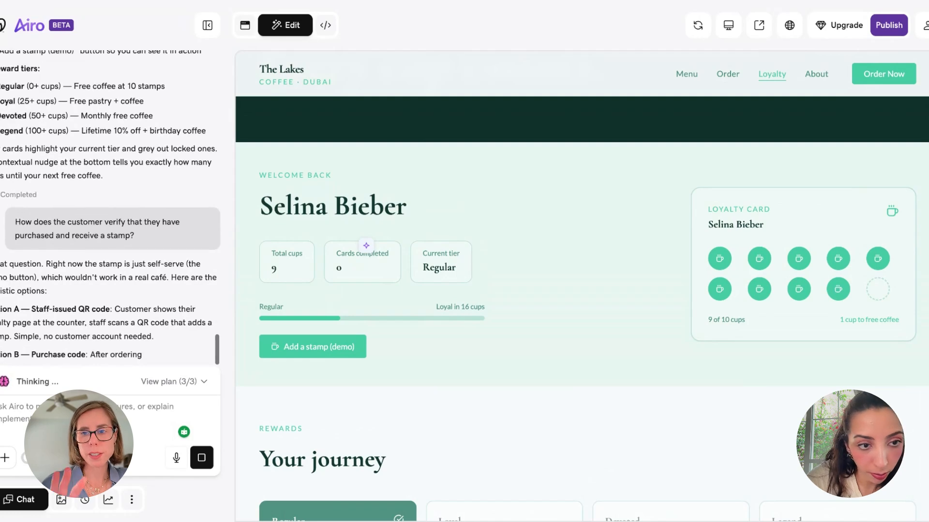
pyautogui.scroll(2, 364, 248)
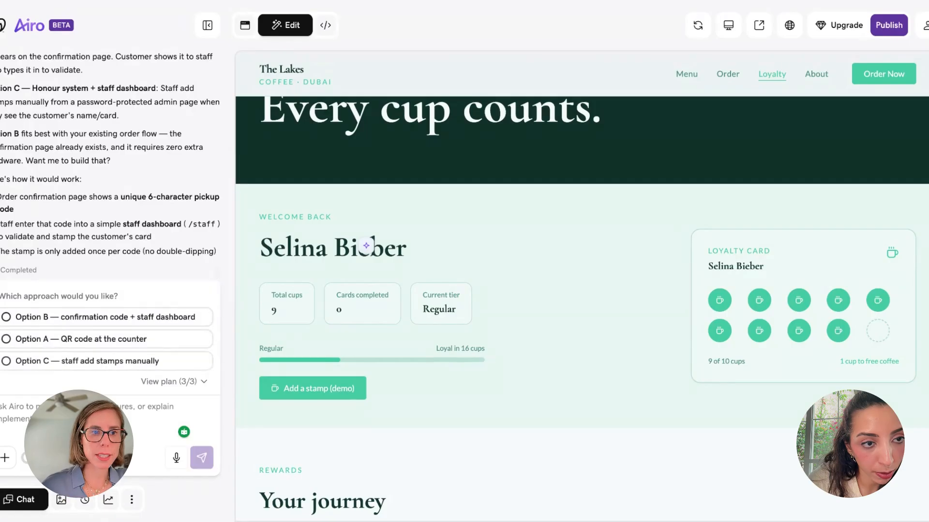
pyautogui.scroll(2, 170, 173)
pyautogui.scroll(2, 170, 173)
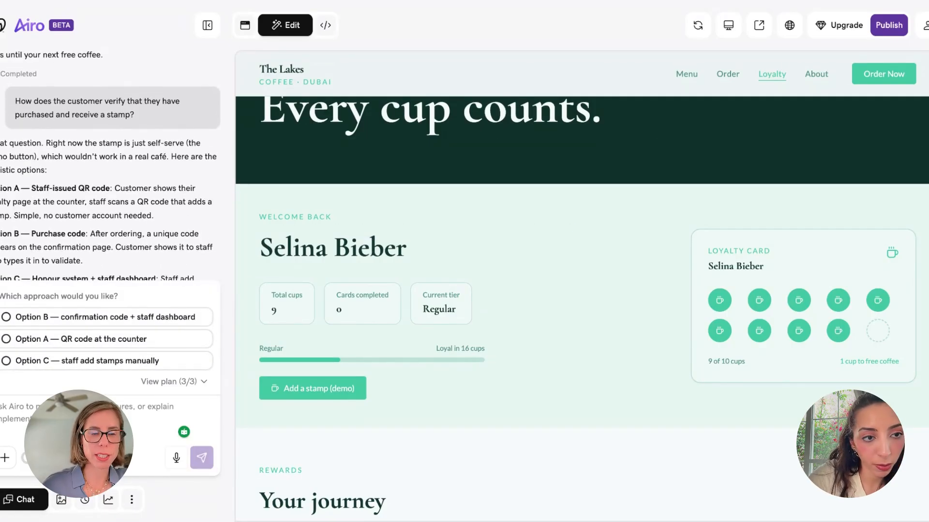
pyautogui.scroll(-1, 110, 166)
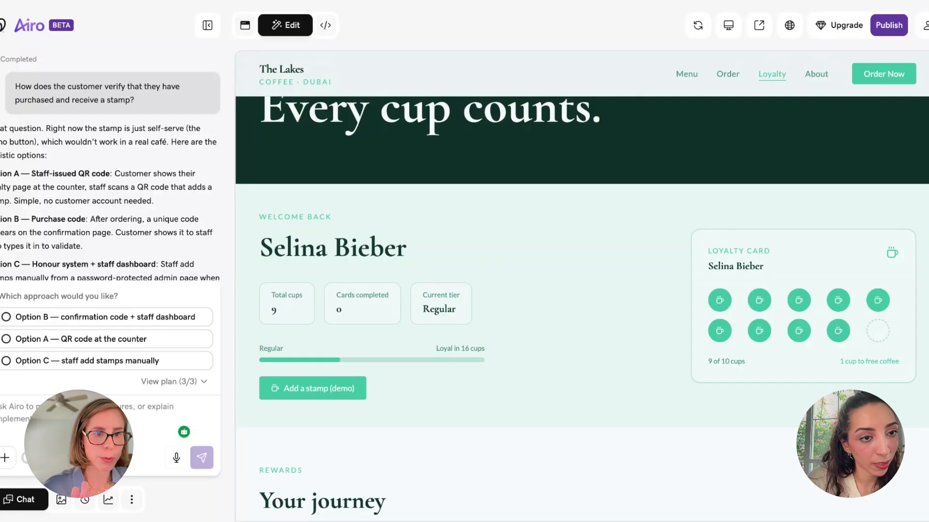
pyautogui.scroll(-2, 110, 168)
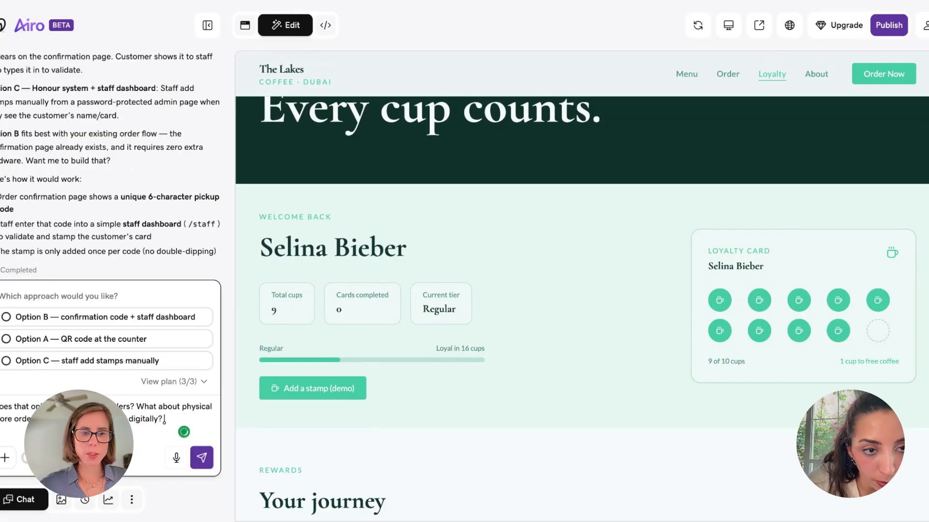
pyautogui.press('Return')
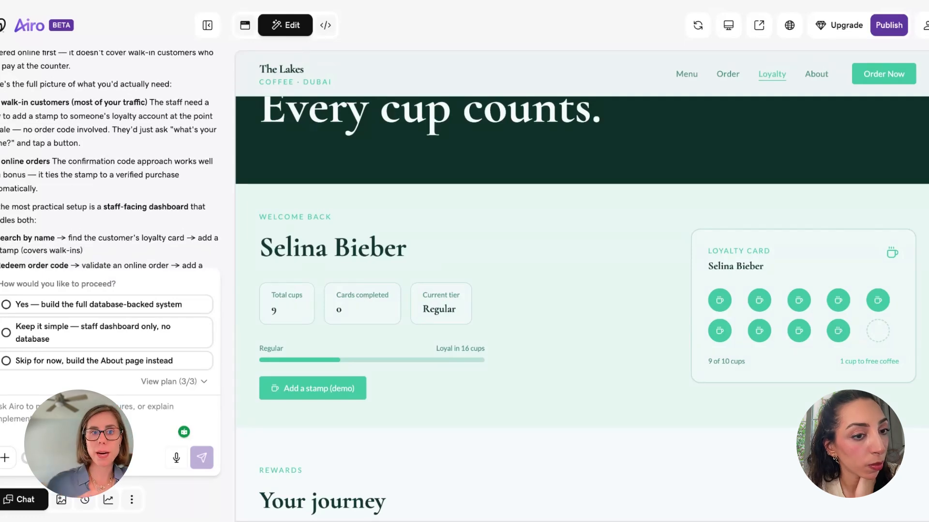
pyautogui.scroll(-2, 109, 159)
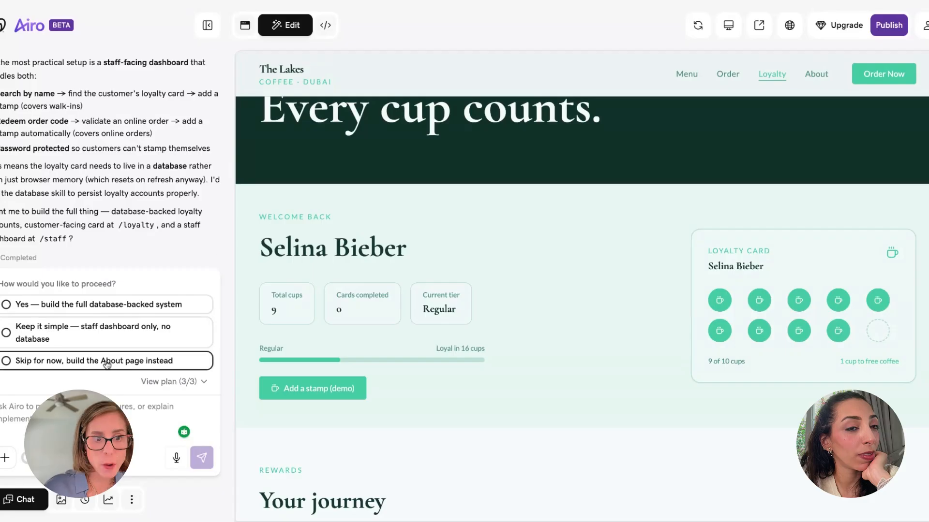
# Choose the full database-backed loyalty build and jump to its latest schema and API progress
pyautogui.click(111, 305)
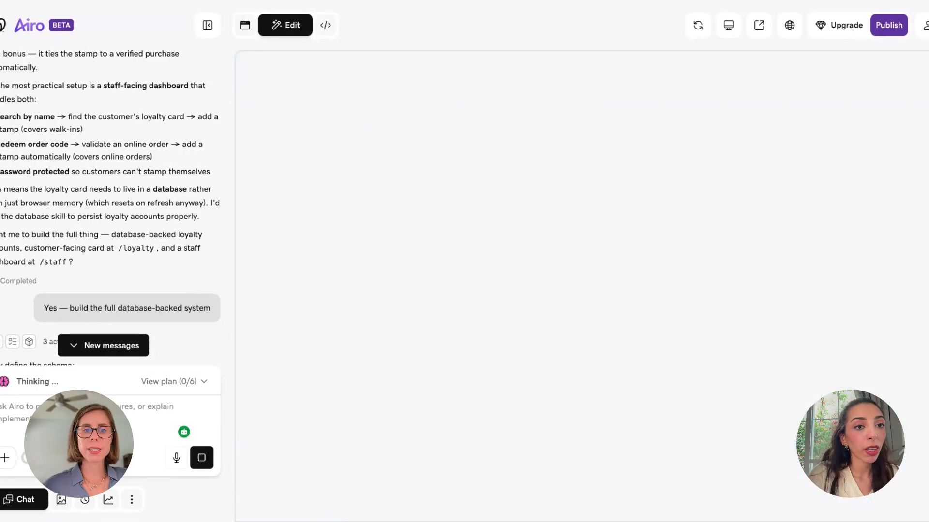
pyautogui.click(112, 346)
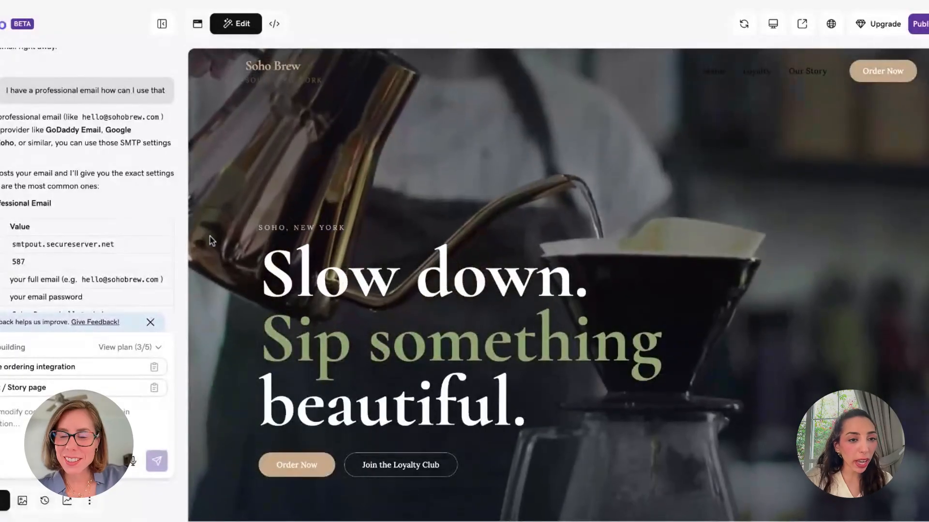
pyautogui.scroll(15, 127, 192)
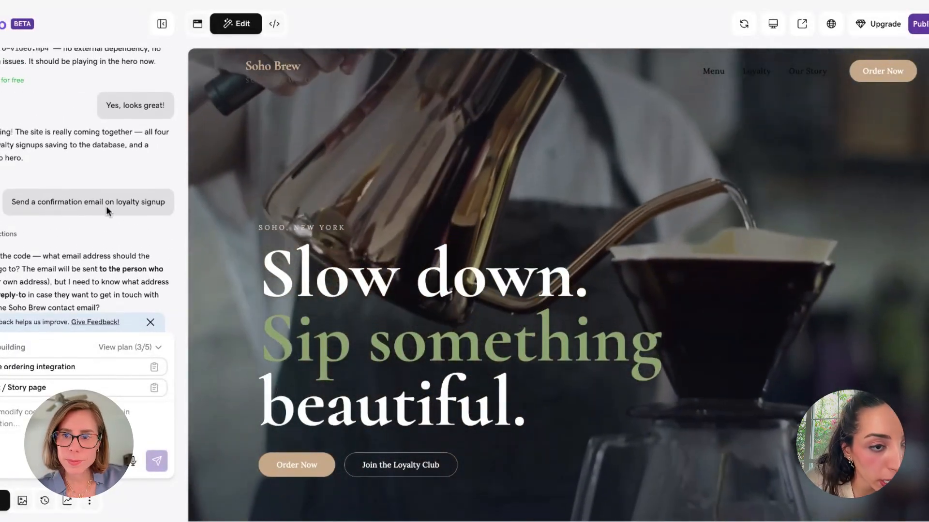
pyautogui.scroll(-3, 106, 206)
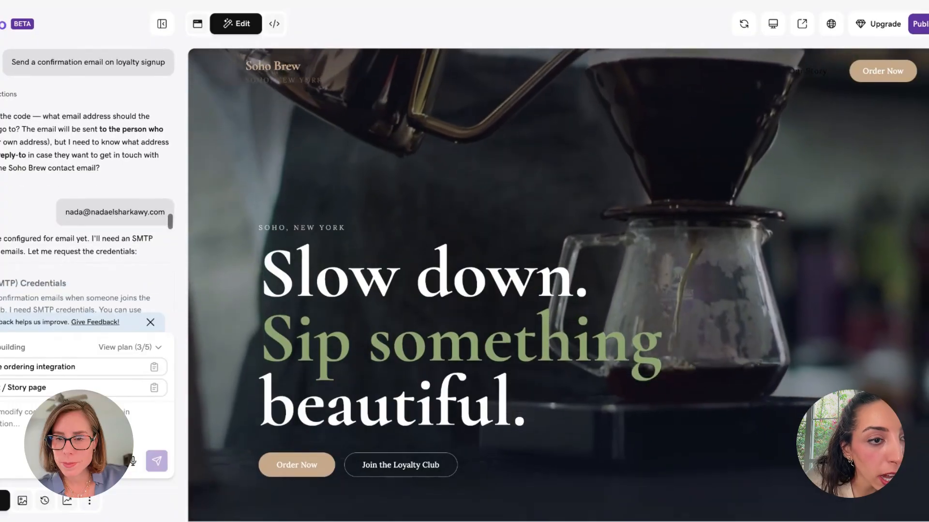
pyautogui.scroll(-1, 96, 182)
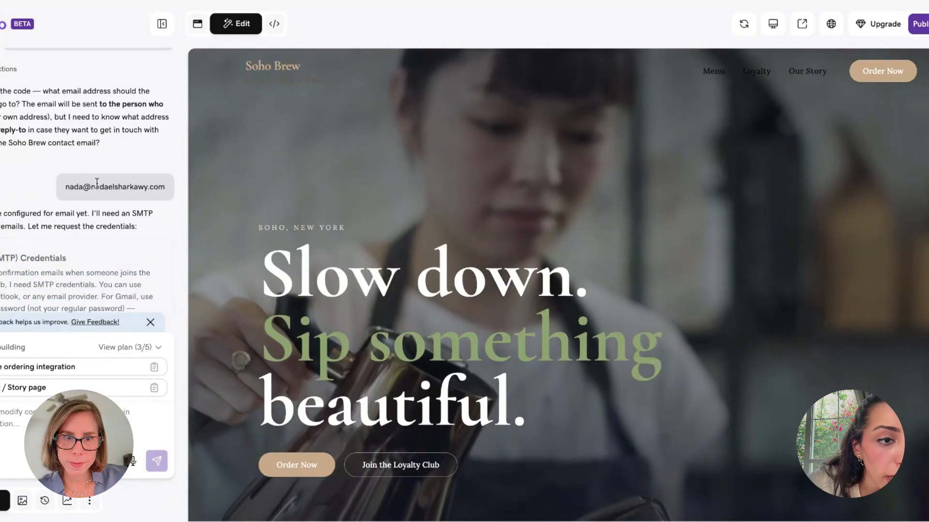
pyautogui.scroll(-3, 96, 183)
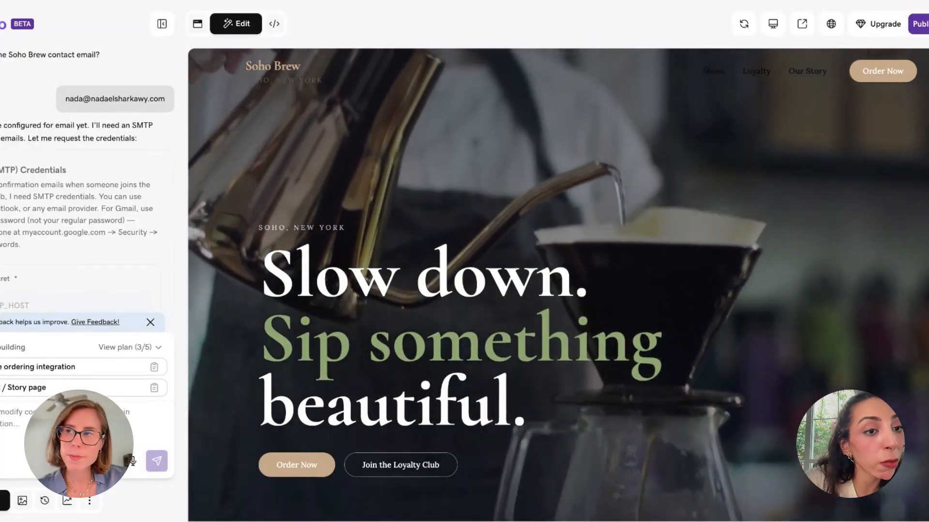
pyautogui.scroll(-3, 22, 155)
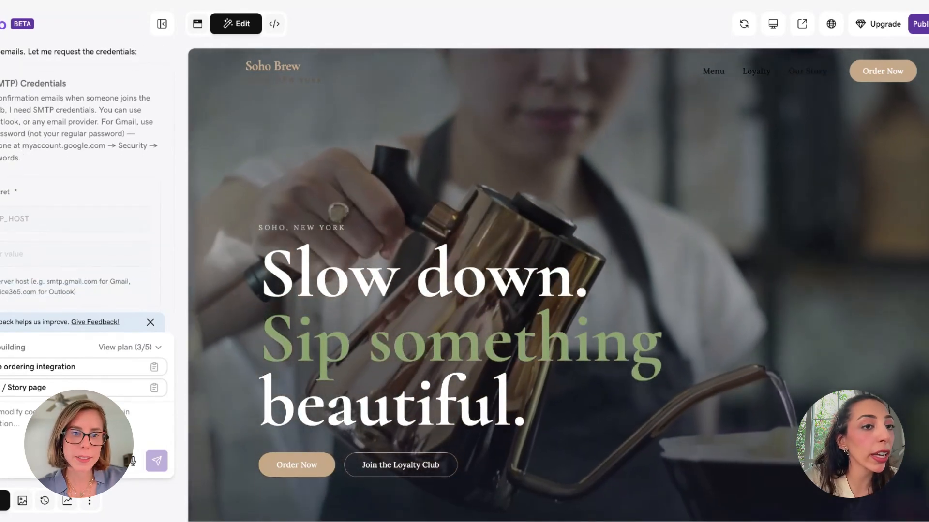
pyautogui.scroll(-1, 80, 184)
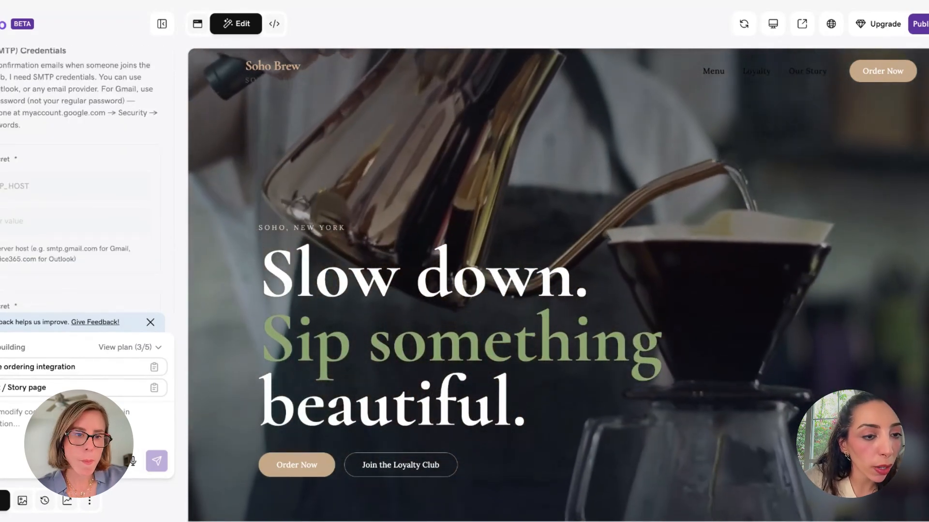
pyautogui.scroll(-8, 30, 129)
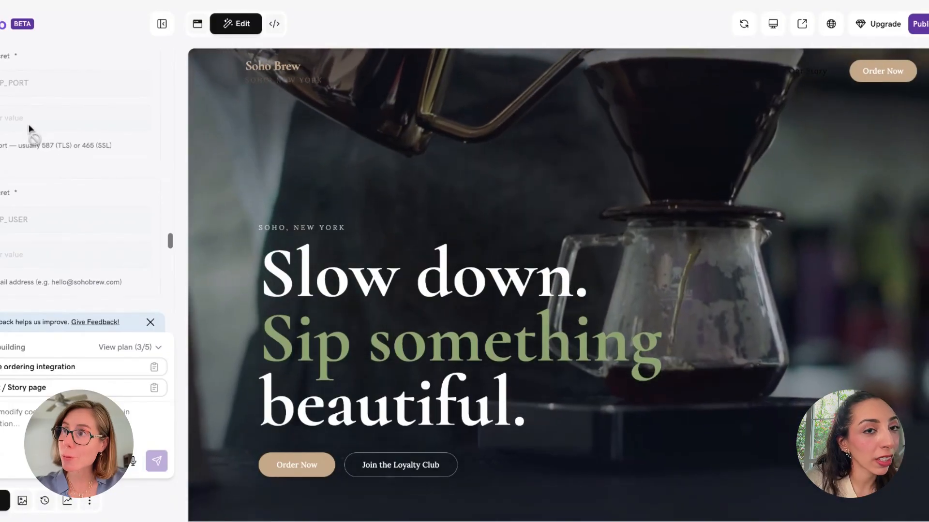
pyautogui.scroll(2, 30, 129)
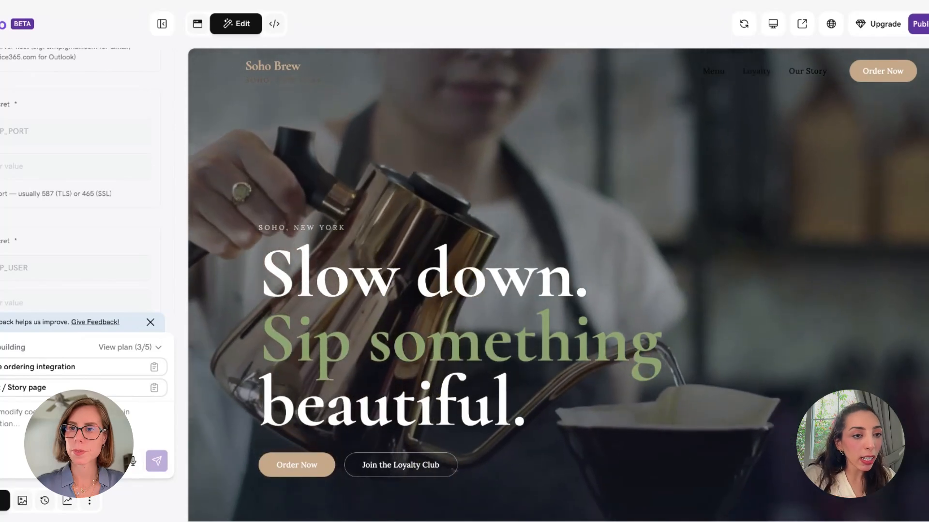
pyautogui.scroll(-5, 80, 184)
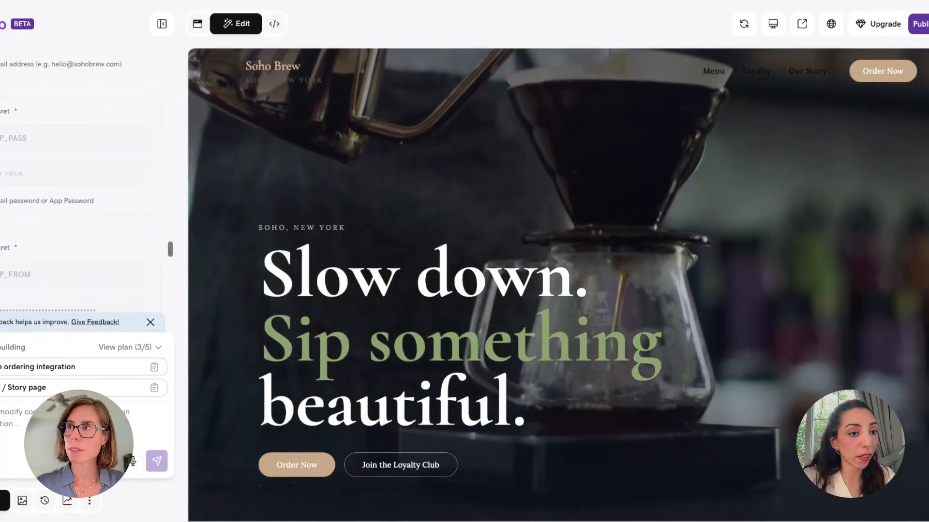
# Read past the Gmail App Password steps (smtp.gmail.com, port 587) and ask about professional email
pyautogui.scroll(-6, 80, 184)
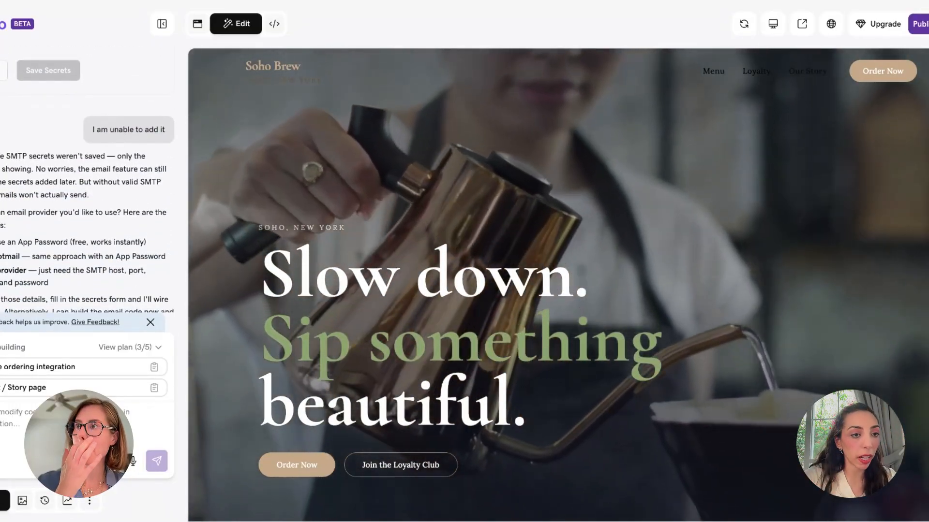
pyautogui.scroll(-1, 87, 193)
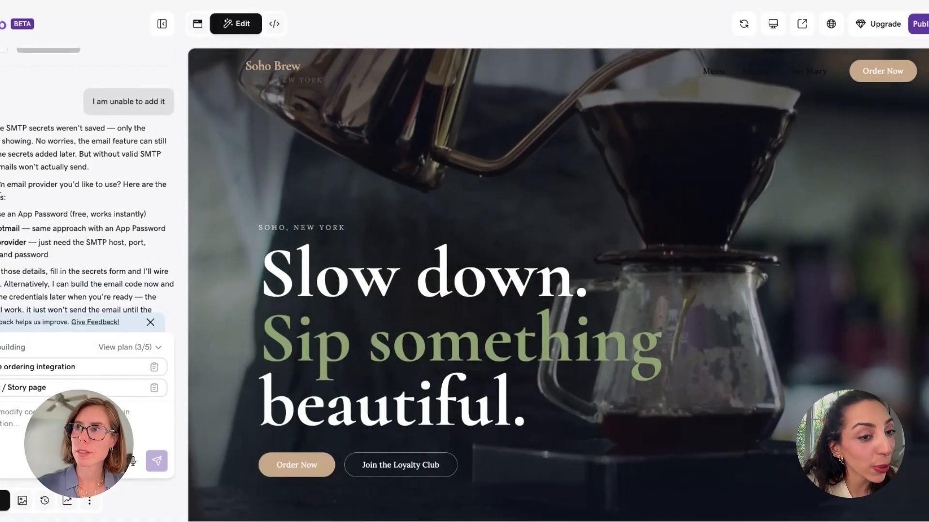
pyautogui.scroll(-9, 87, 194)
pyautogui.scroll(-1, 88, 193)
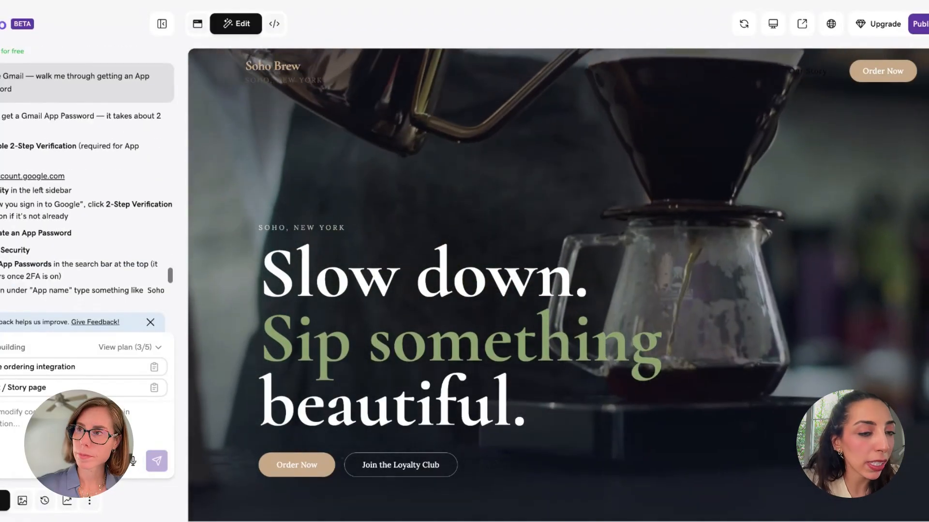
pyautogui.scroll(-7, 87, 194)
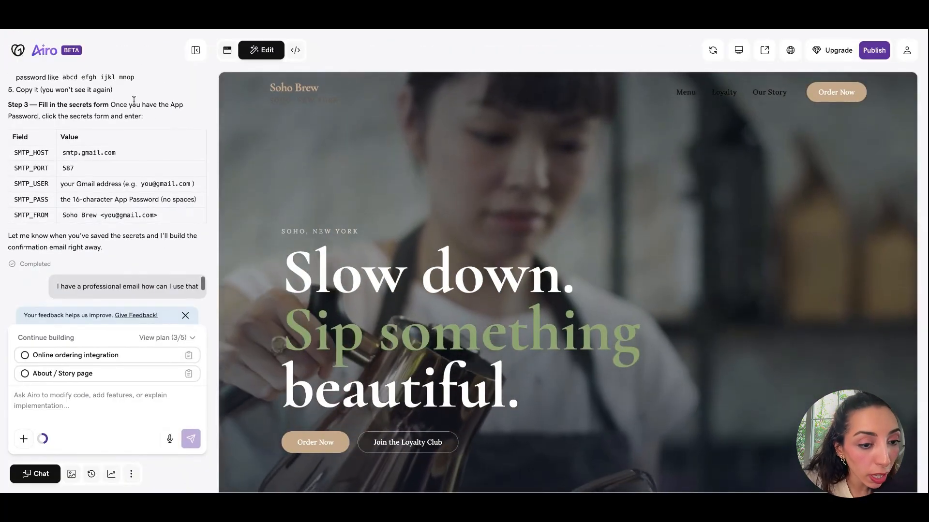
# Check the Secrets manager's new name and value fields, then view the Database tables page
pyautogui.click(131, 474)
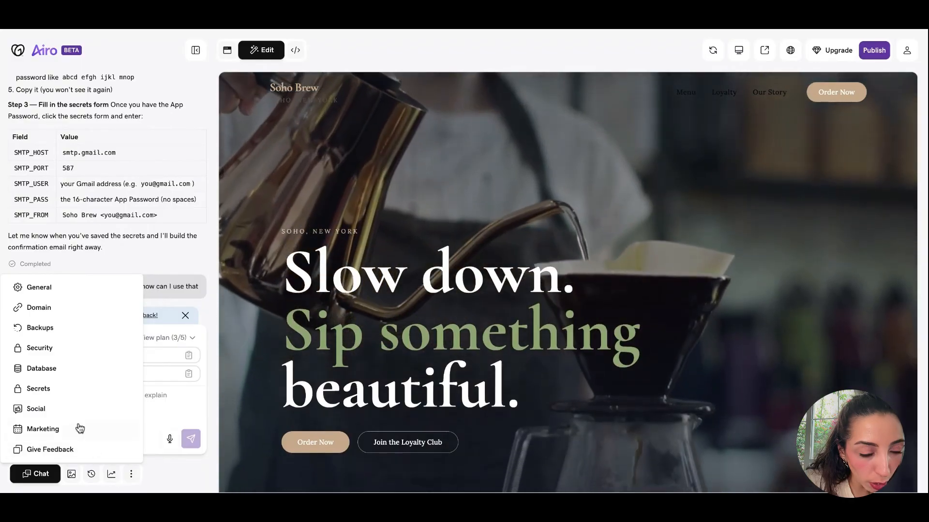
pyautogui.click(131, 475)
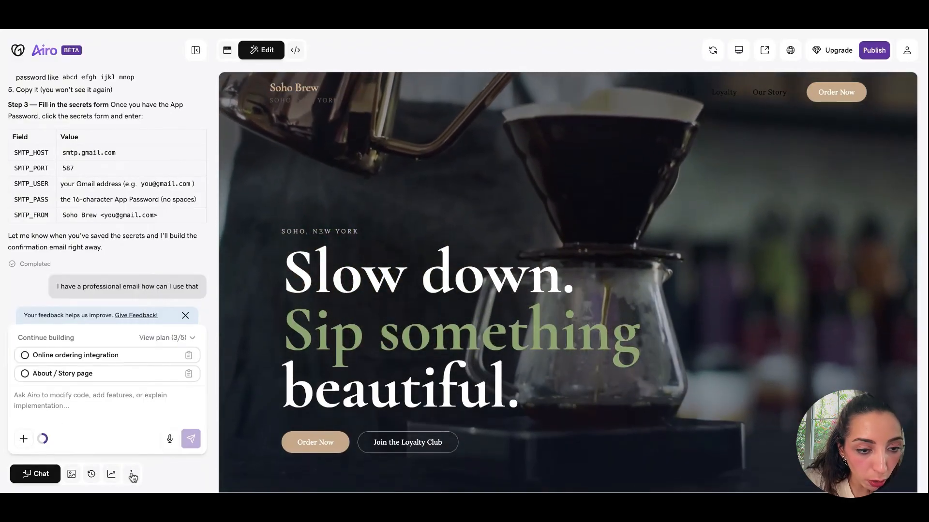
pyautogui.click(130, 475)
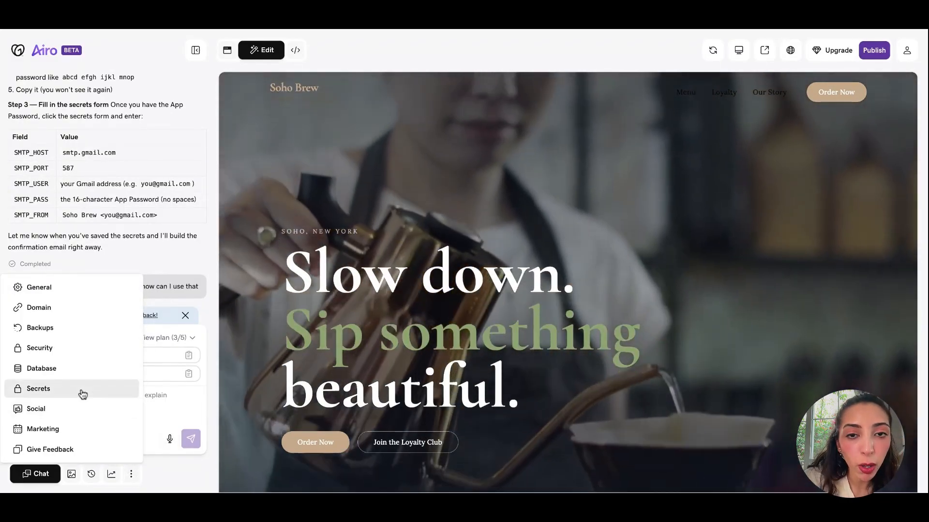
pyautogui.click(81, 389)
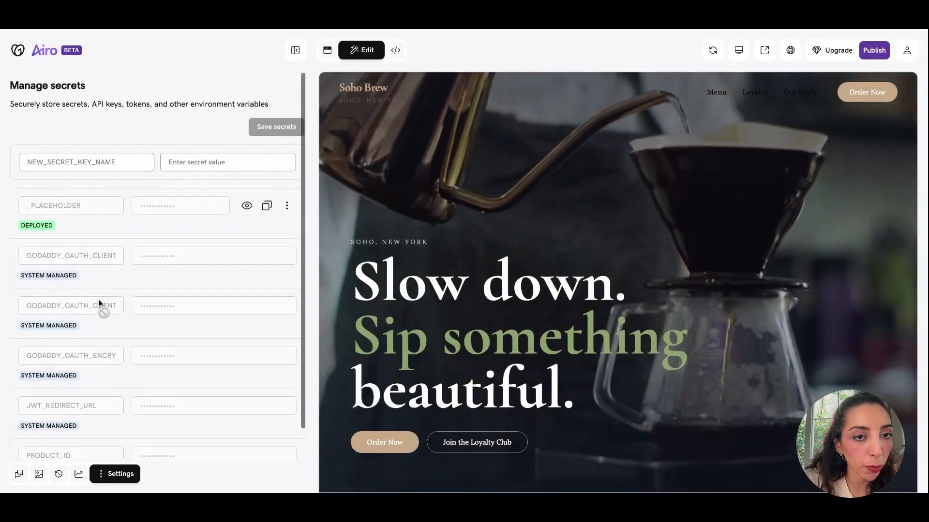
pyautogui.click(116, 154)
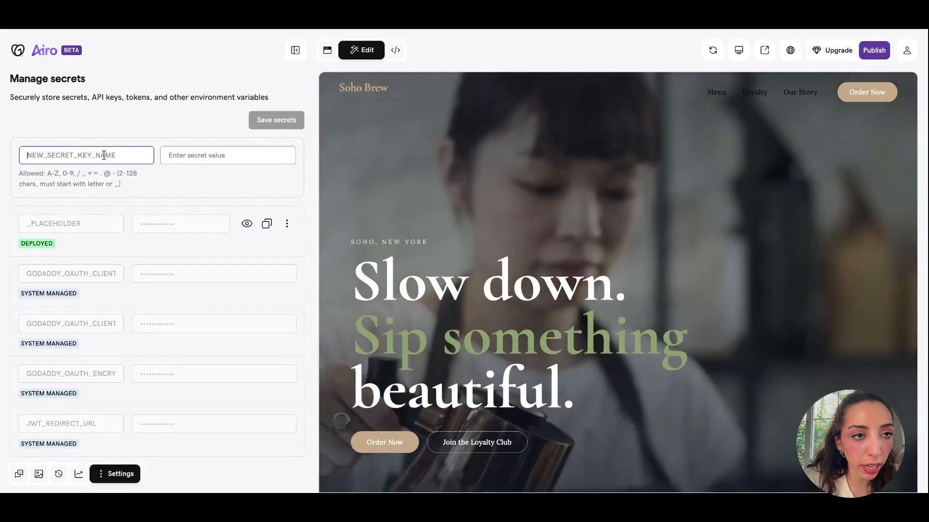
pyautogui.click(241, 154)
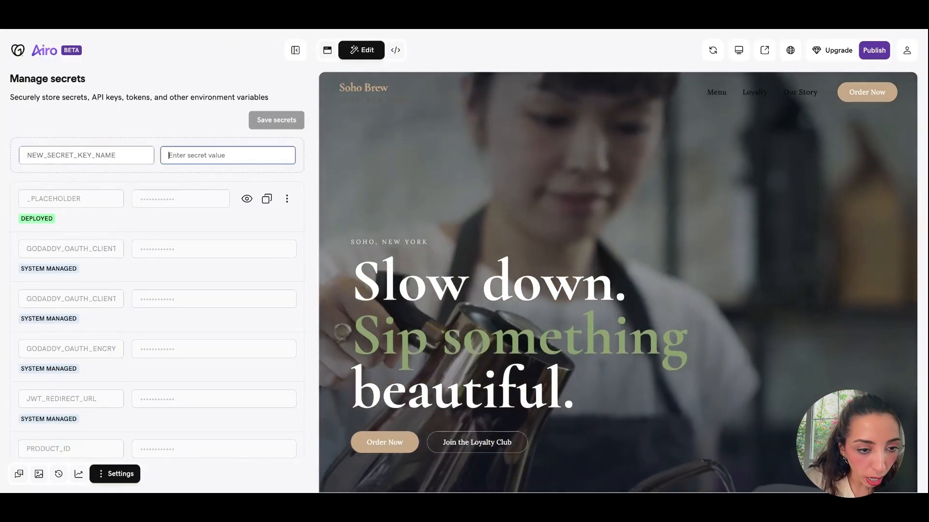
pyautogui.click(102, 474)
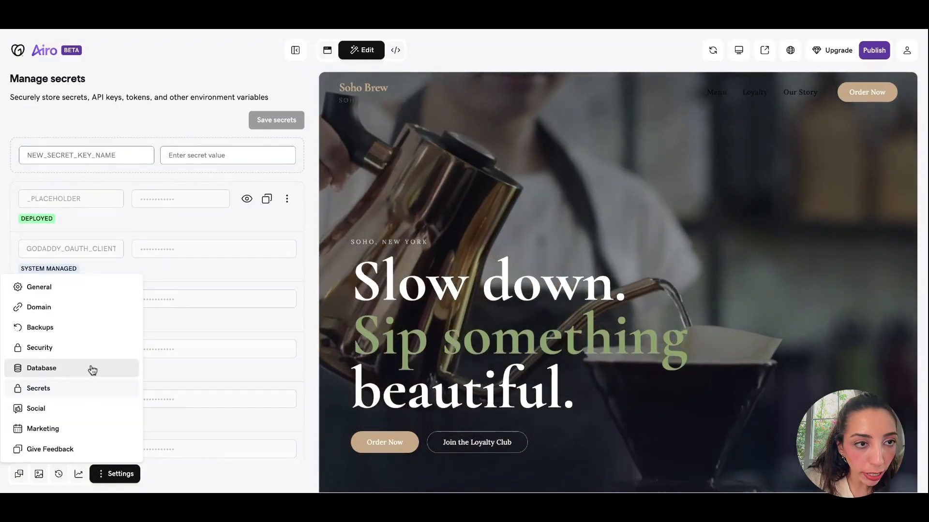
pyautogui.click(91, 370)
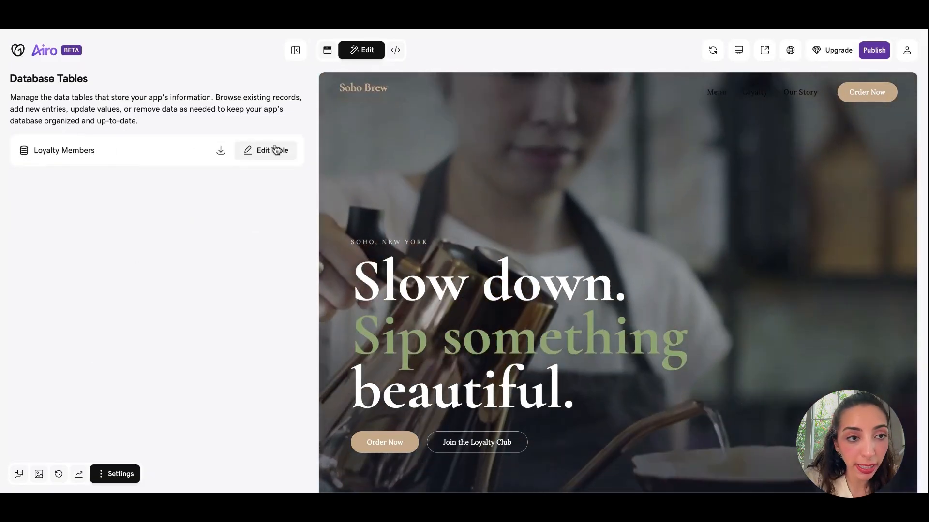
# Confirm Loyalty Members is empty, then publish Soho Brew to its airoapp.ai subdomain
pyautogui.click(276, 149)
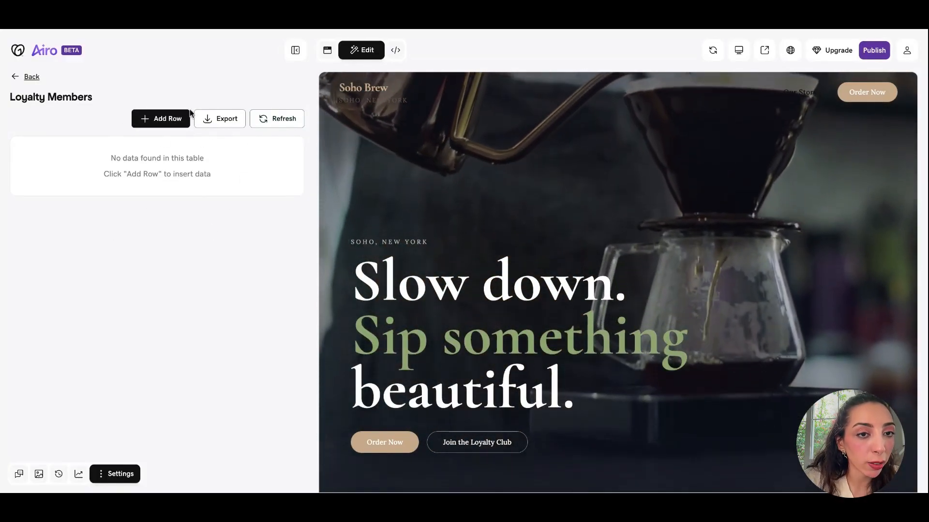
pyautogui.click(31, 77)
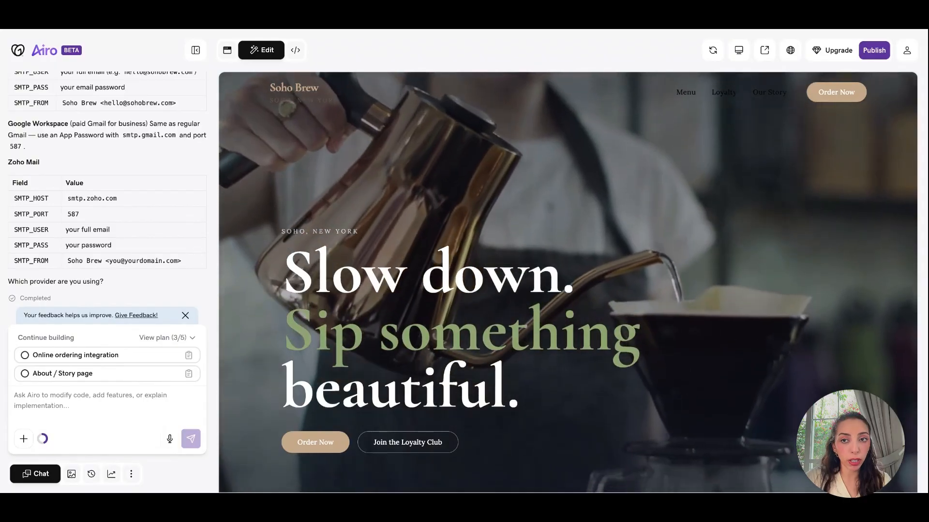
pyautogui.click(881, 51)
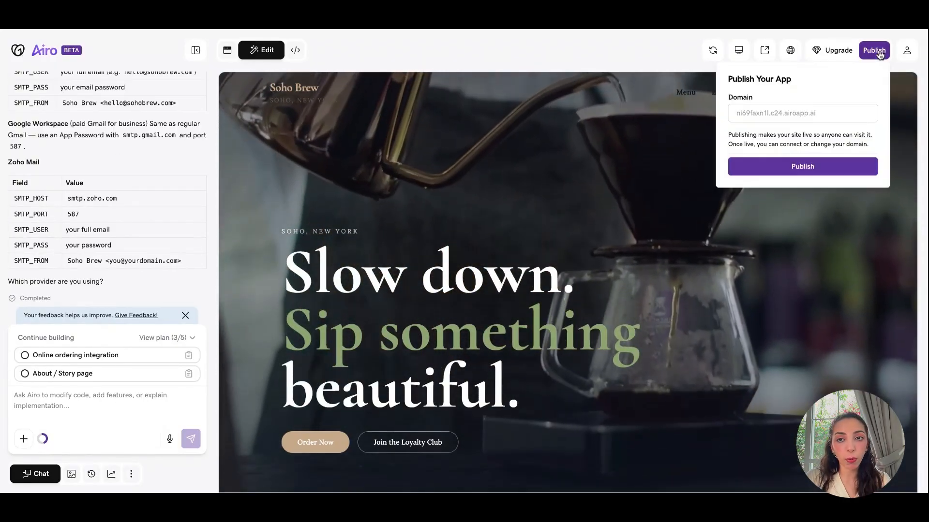
pyautogui.click(794, 165)
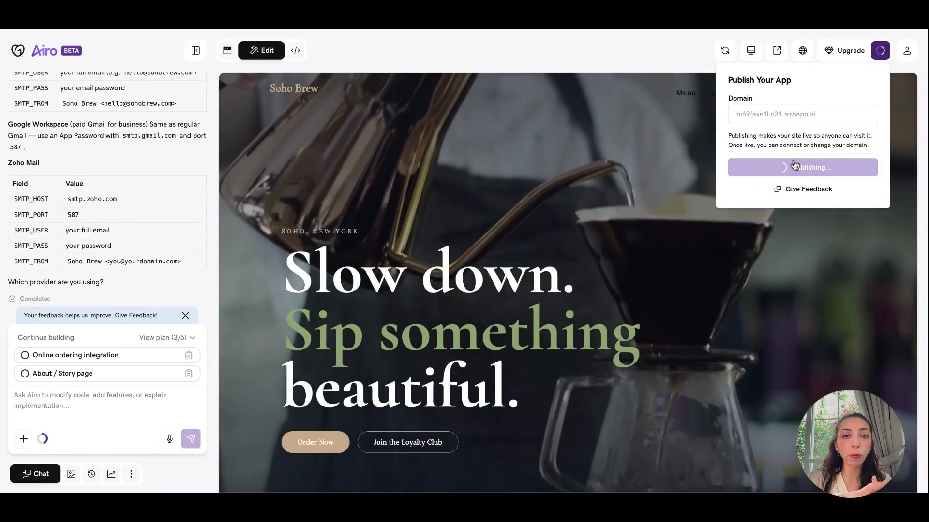
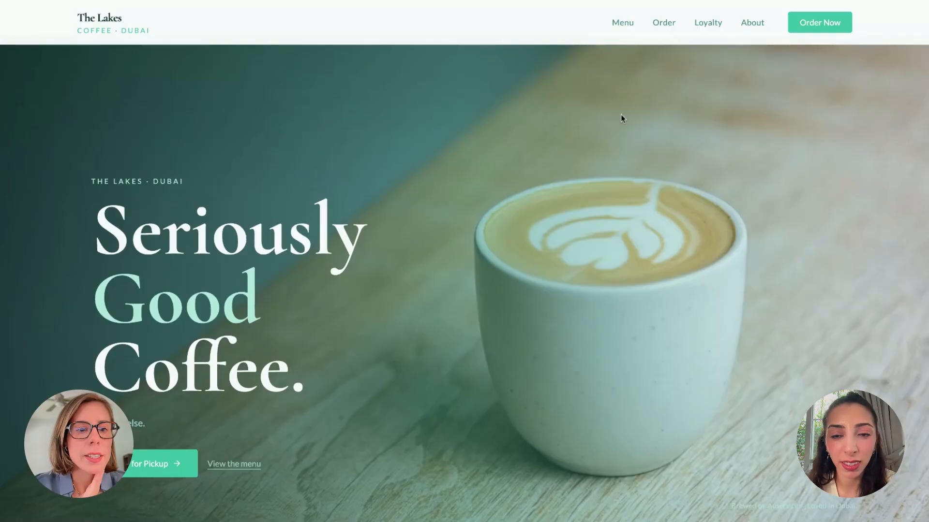
# Review the home page menu preview, then browse the Menu page's Espresso drinks, e.g. Flat White AED 22
pyautogui.scroll(-9, 620, 115)
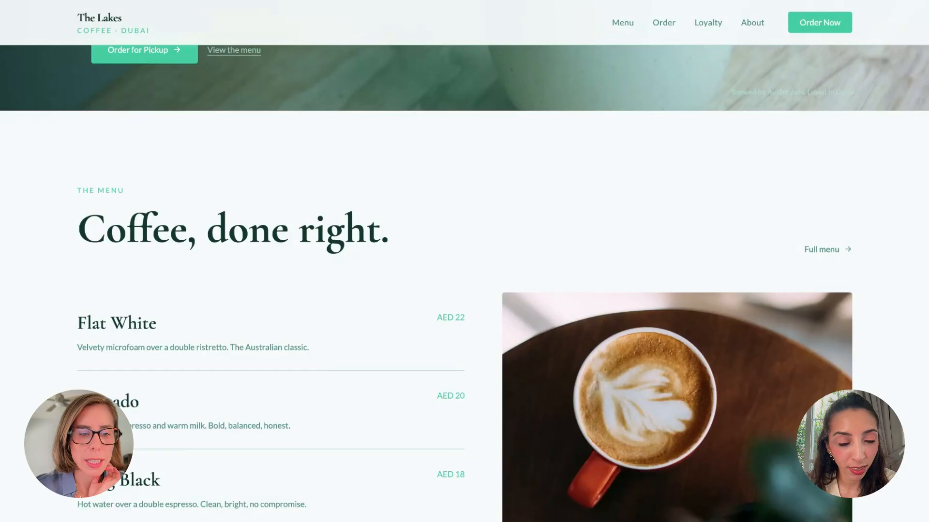
pyautogui.scroll(10, 465, 284)
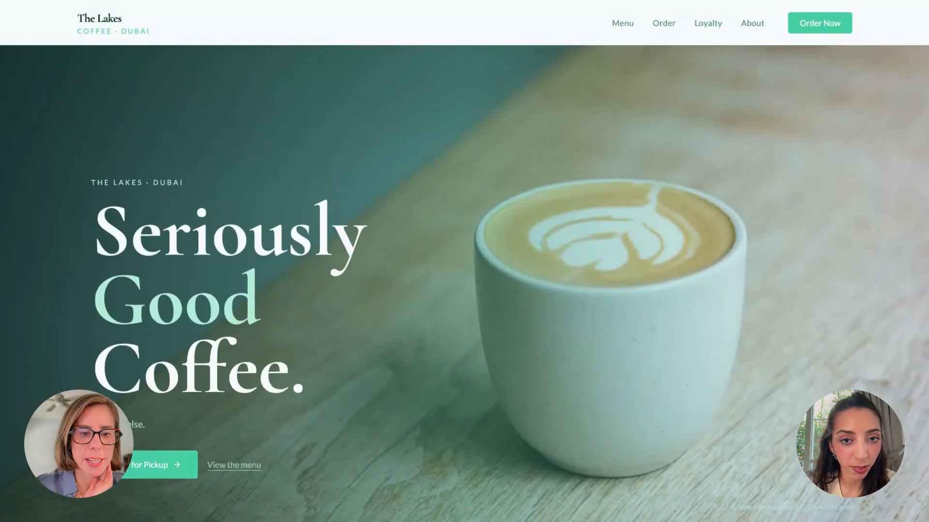
pyautogui.scroll(-6, 464, 271)
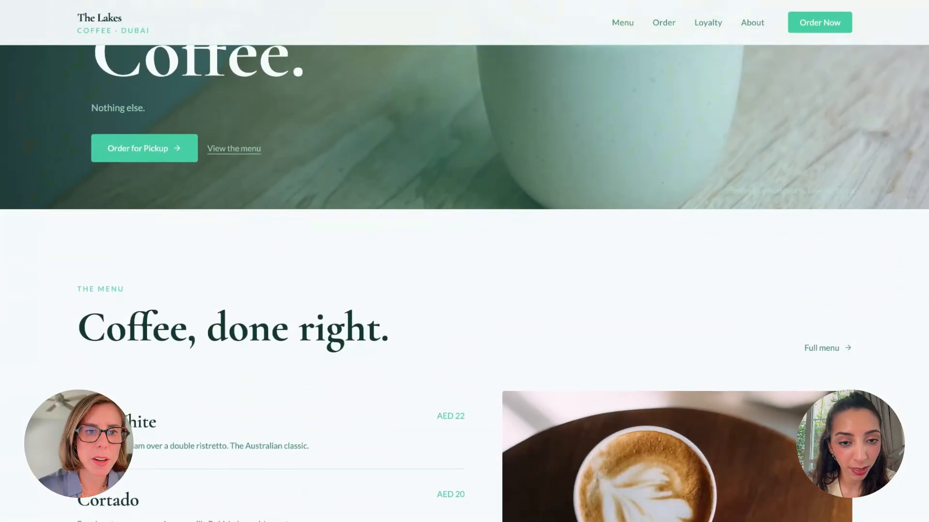
pyautogui.click(234, 148)
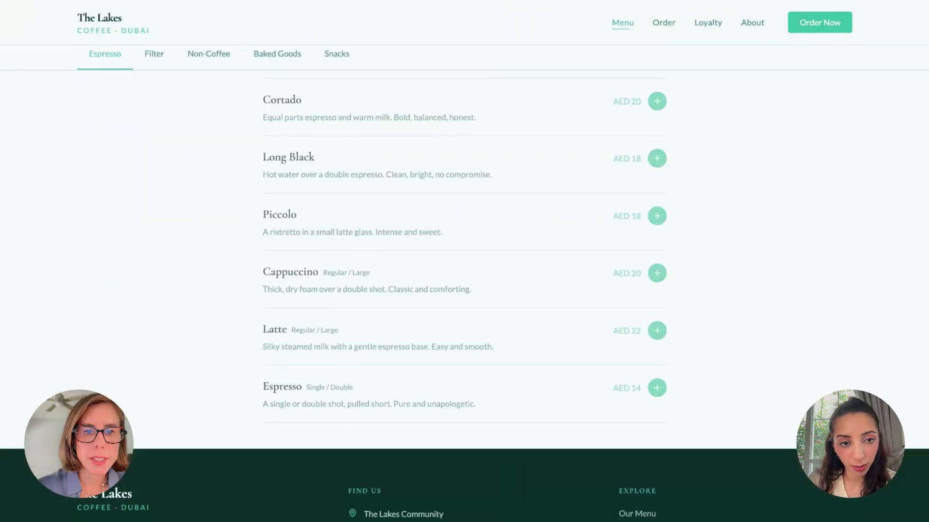
pyautogui.scroll(3, 356, 143)
pyautogui.scroll(5, 355, 144)
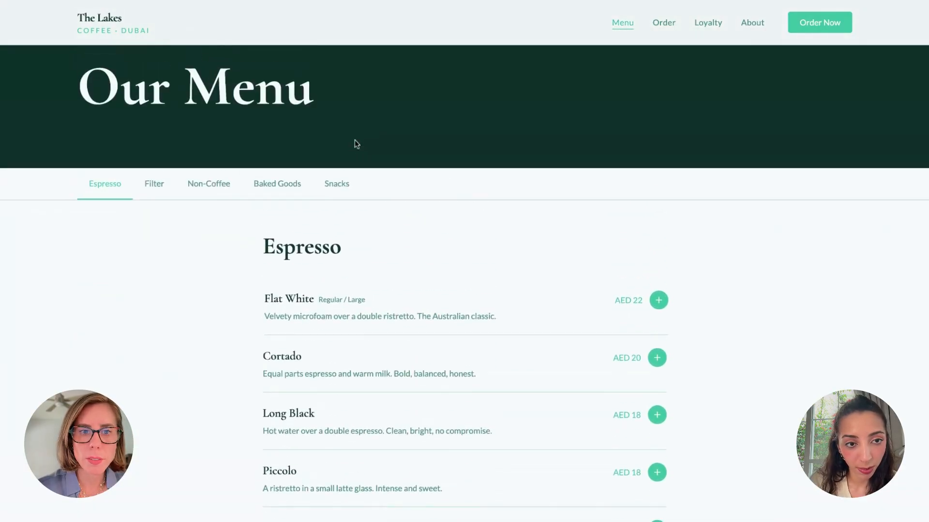
pyautogui.scroll(-7, 626, 102)
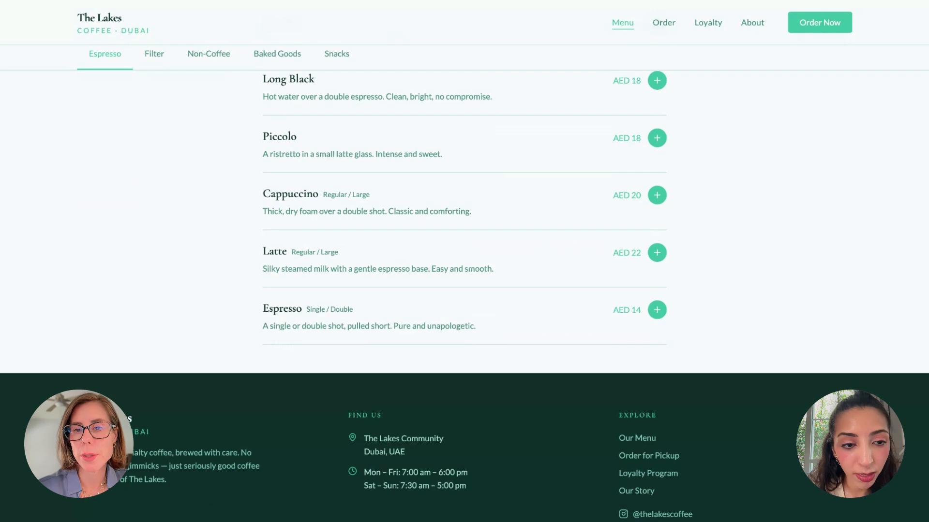
pyautogui.scroll(4, 464, 218)
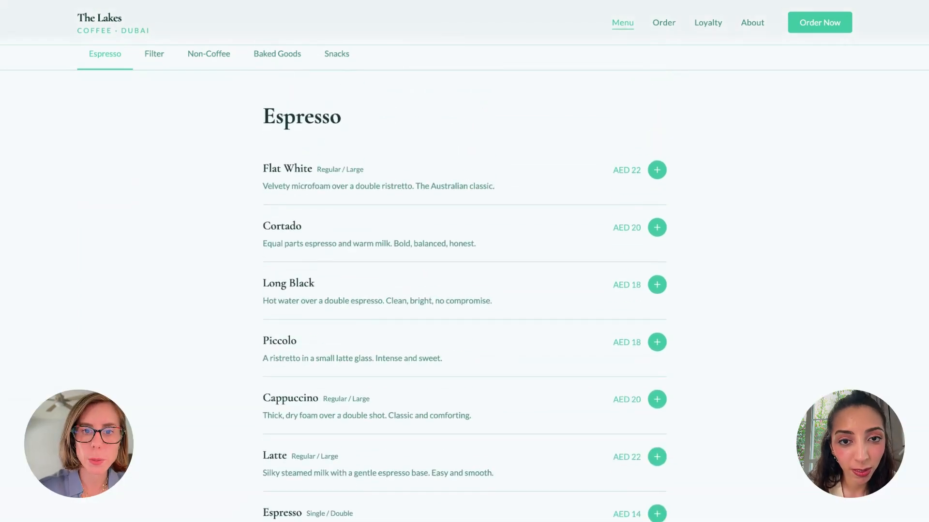
pyautogui.scroll(-1, 464, 290)
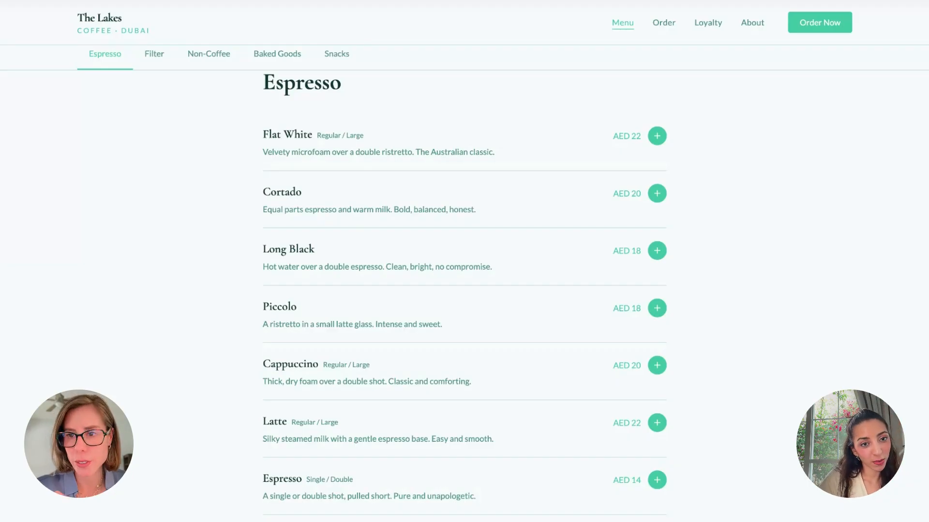
pyautogui.scroll(-2, 464, 290)
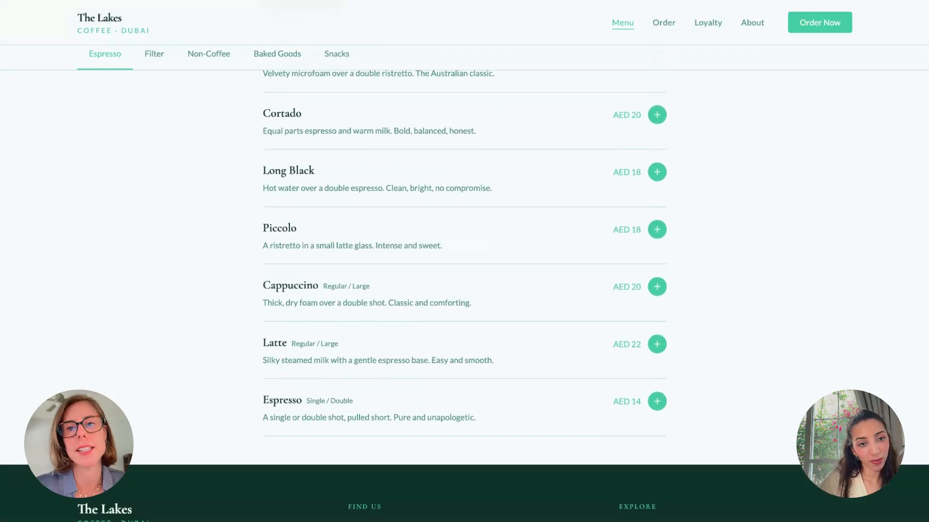
pyautogui.scroll(5, 464, 290)
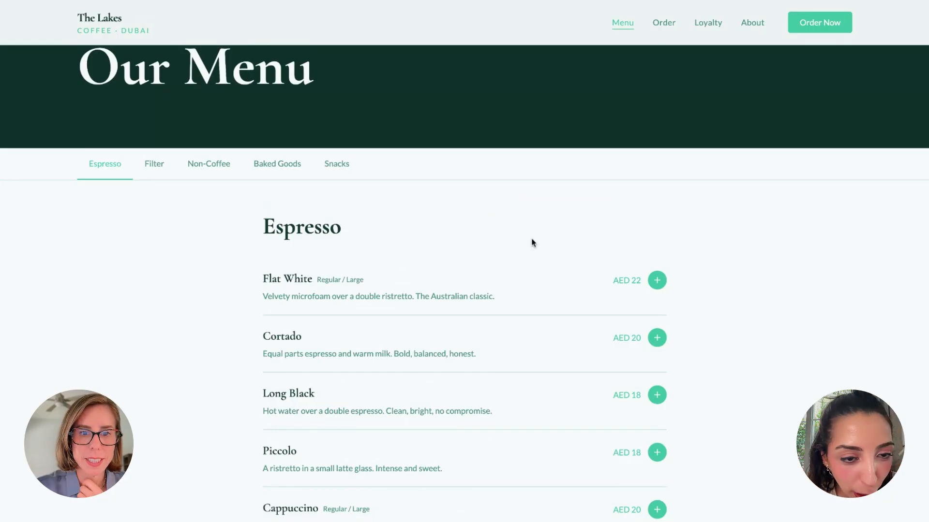
pyautogui.scroll(-3, 533, 242)
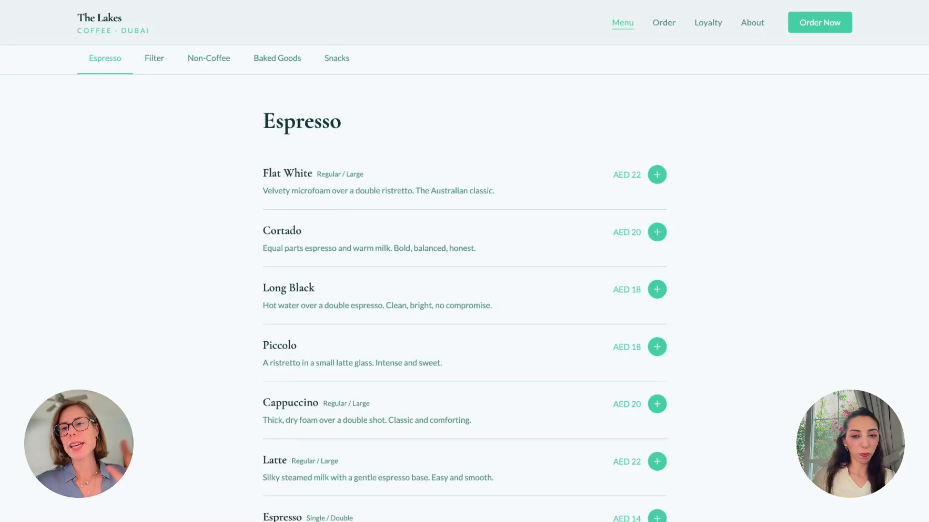
# On the Order page, add one Flat White to the cart
pyautogui.click(666, 23)
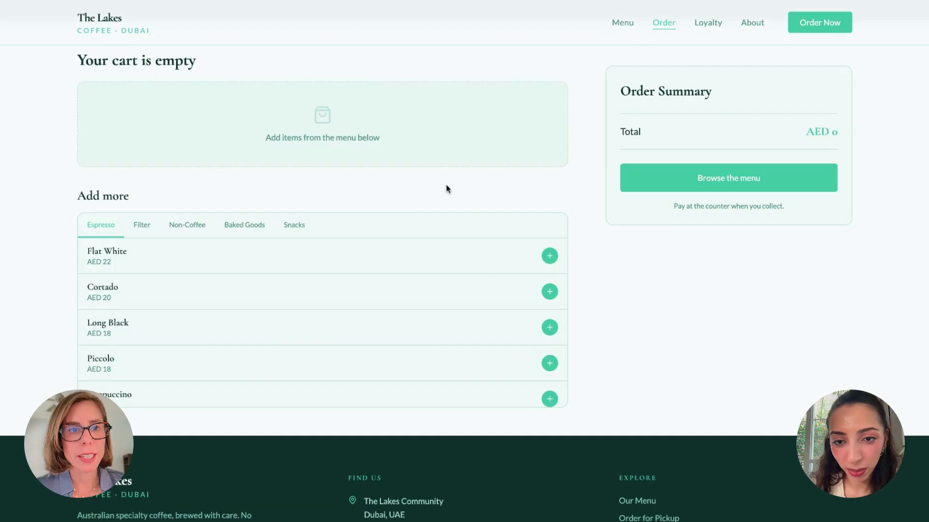
pyautogui.scroll(4, 380, 174)
pyautogui.scroll(-3, 380, 174)
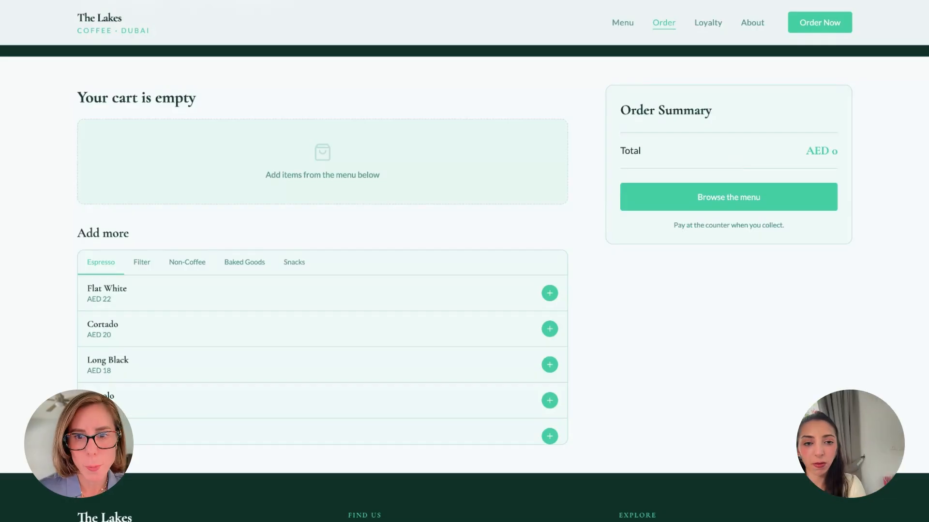
pyautogui.click(549, 299)
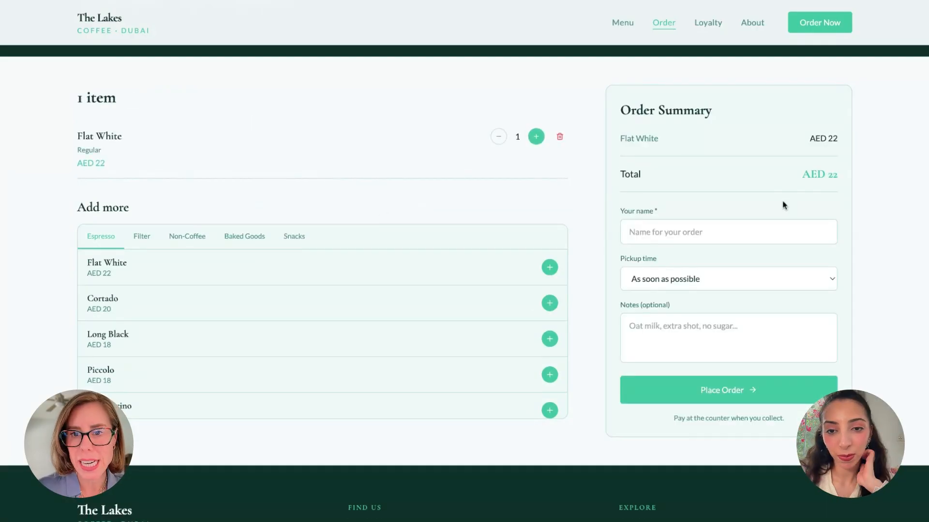
# Enter the customer's name and a 'Coconut milk' note, then place the AED 22 pickup order
pyautogui.click(637, 235)
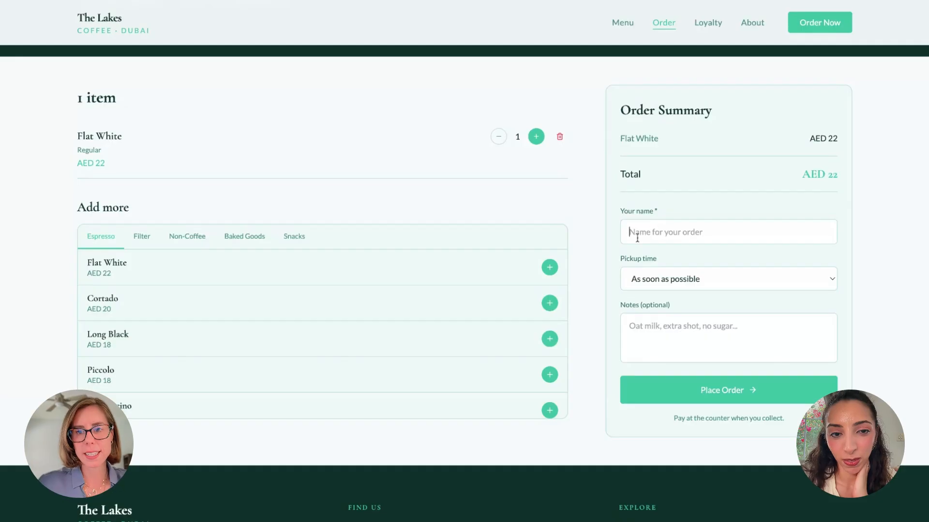
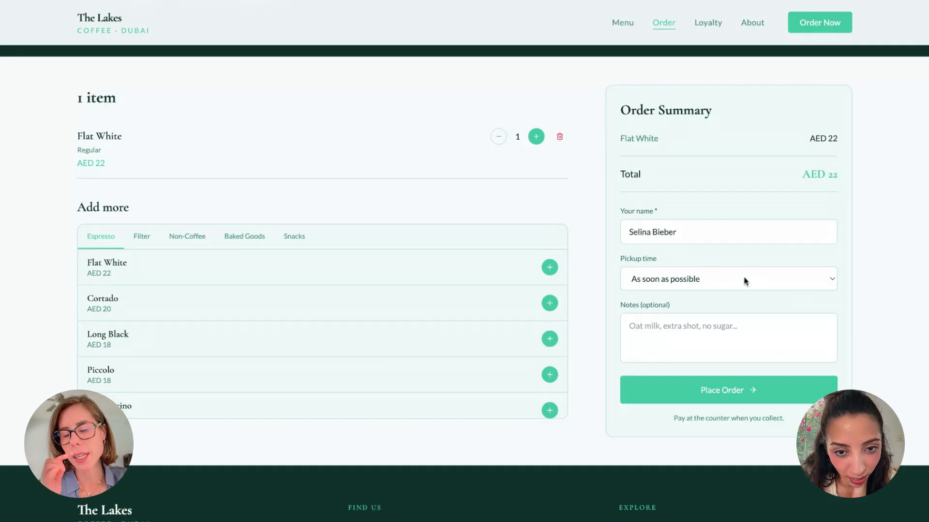
pyautogui.click(628, 329)
pyautogui.write('Coc')
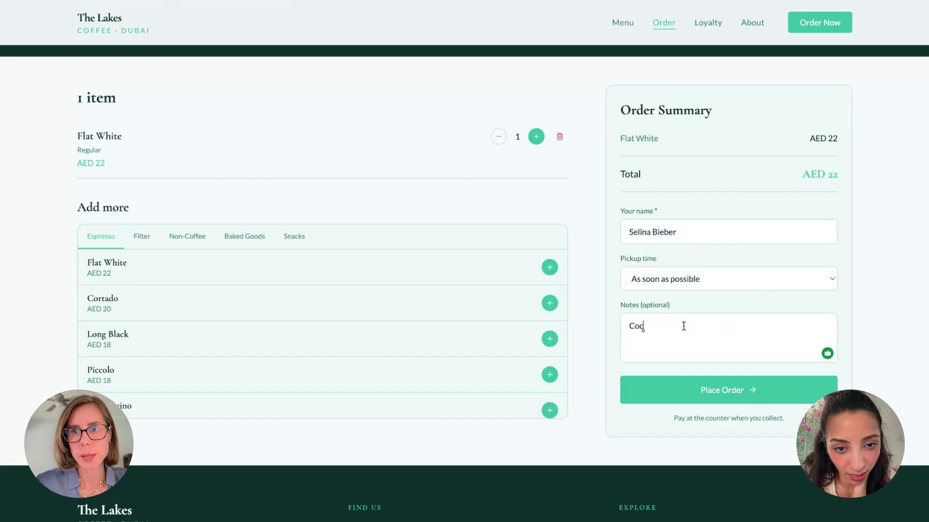
pyautogui.write('onut milk')
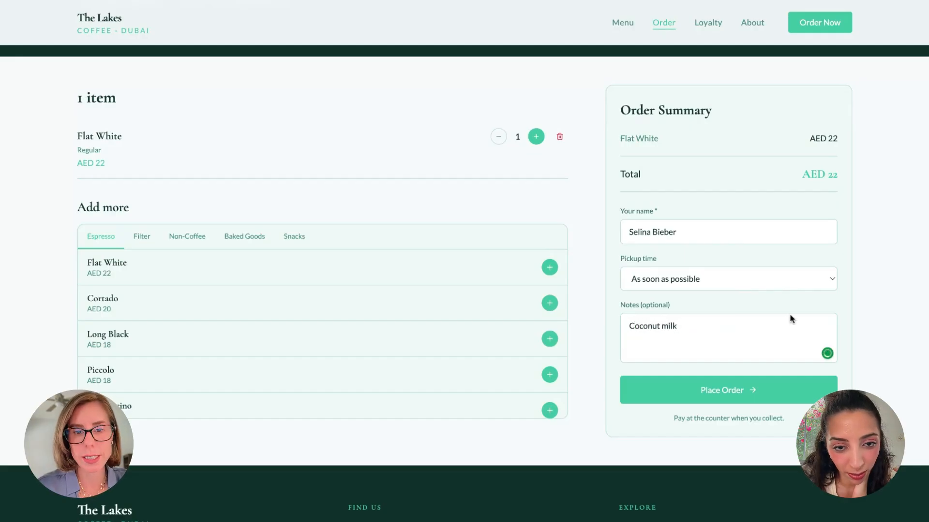
pyautogui.click(714, 382)
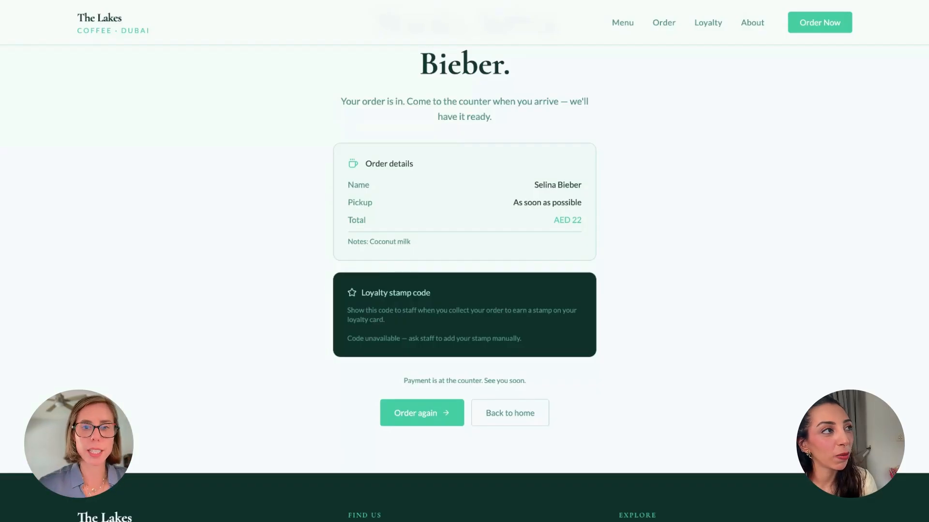
pyautogui.click(708, 22)
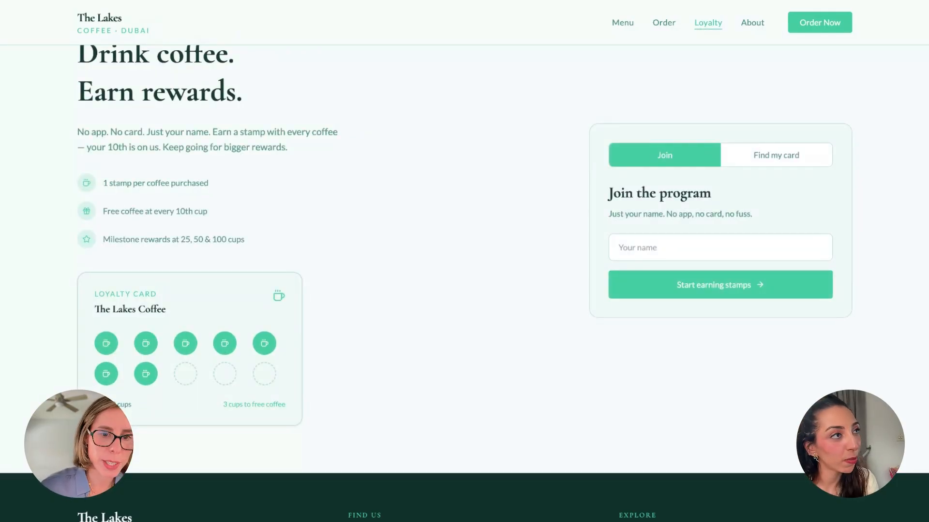
# Submit a member's name in the Join form, which fails to load, then switch to Find my card
pyautogui.click(627, 244)
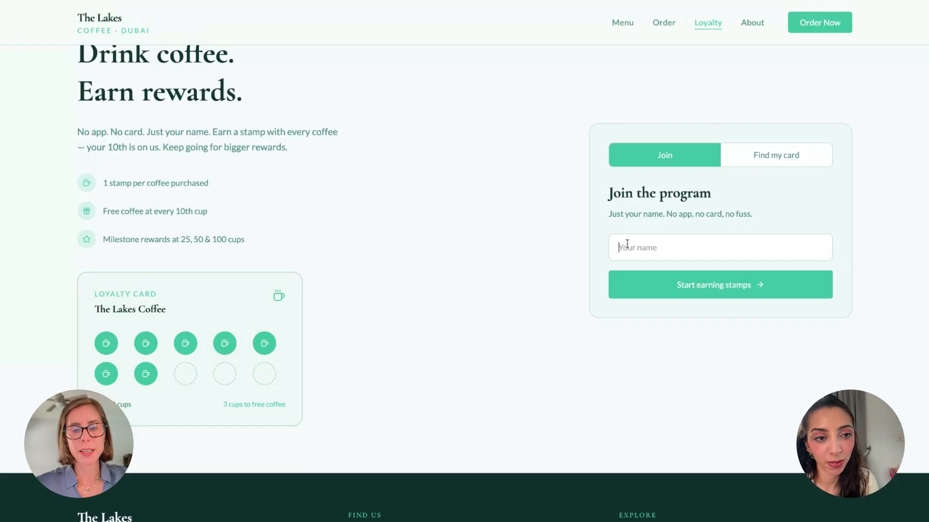
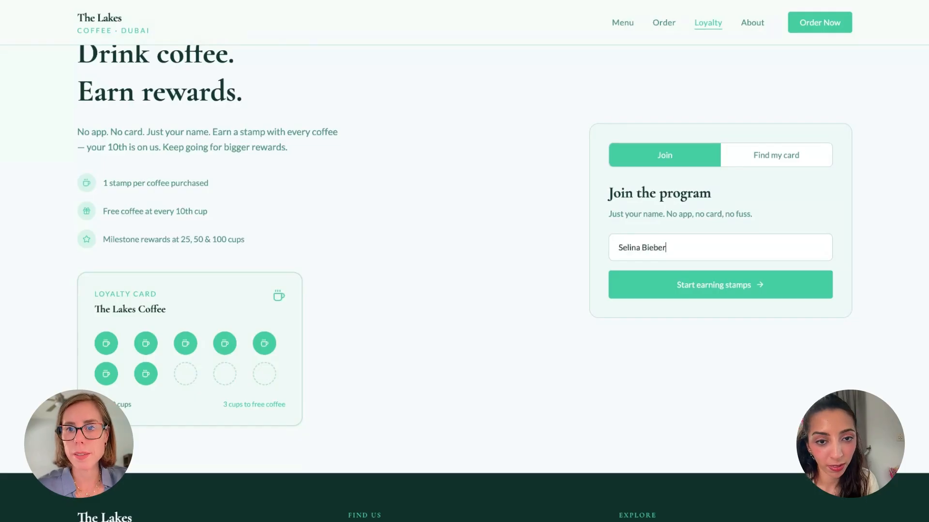
pyautogui.click(740, 287)
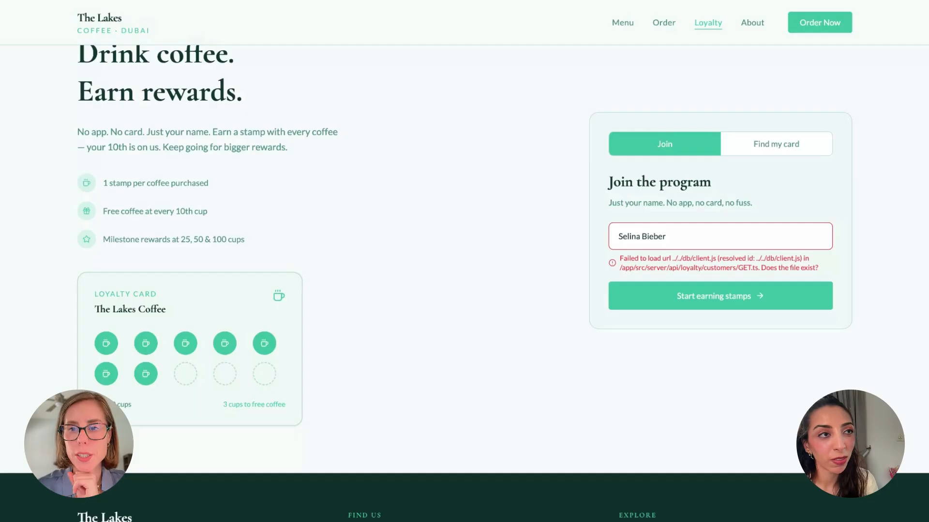
pyautogui.click(763, 144)
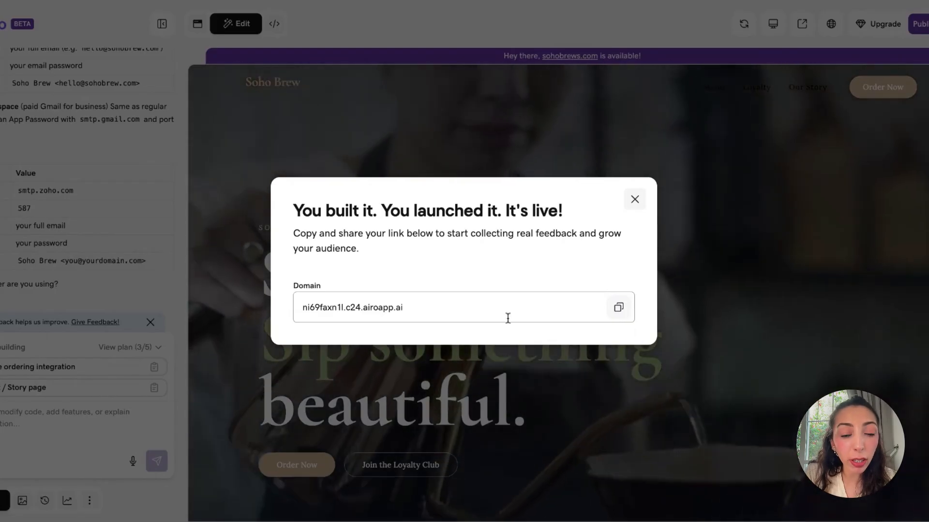
# Close the 'It's live!' dialog to view the published Soho Brew home page
pyautogui.click(634, 200)
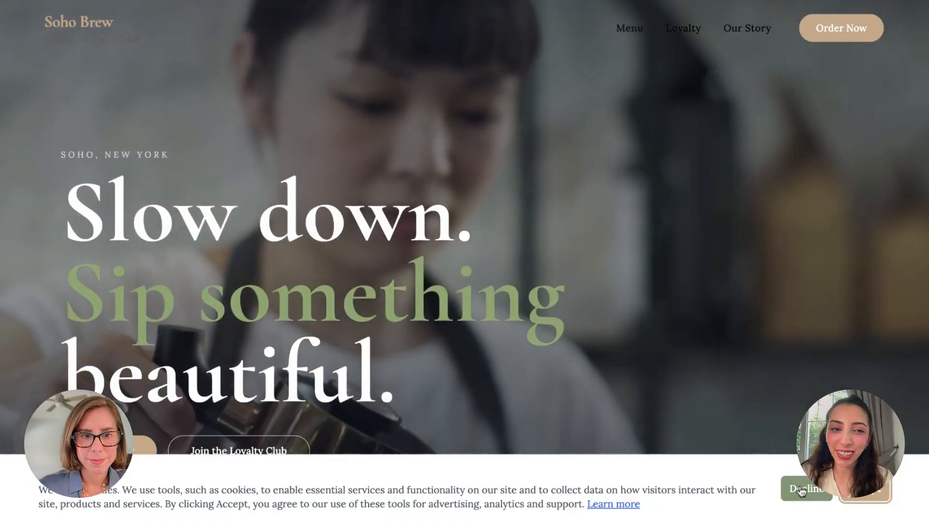
# Scroll the live home page past menu and loyalty sections to 'Skip the wait' and the hours/location footer
pyautogui.scroll(-1, 465, 261)
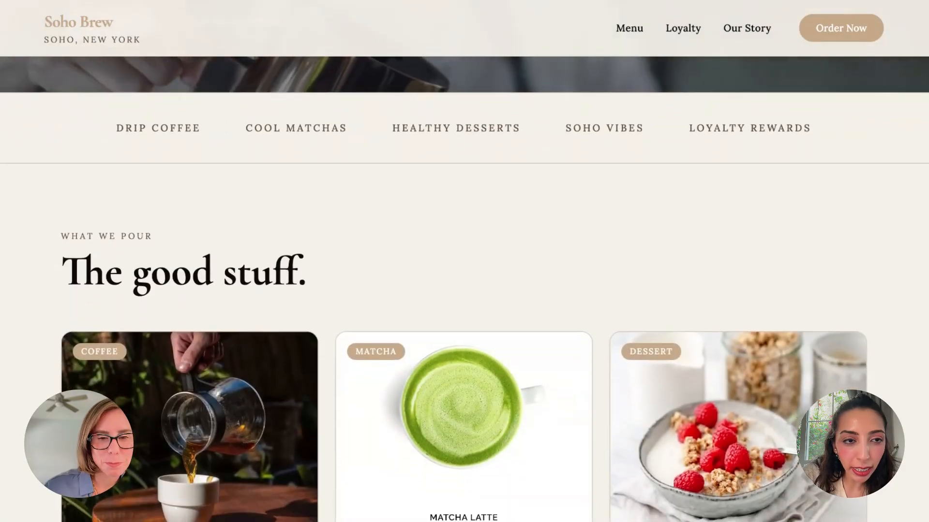
pyautogui.scroll(-3, 464, 261)
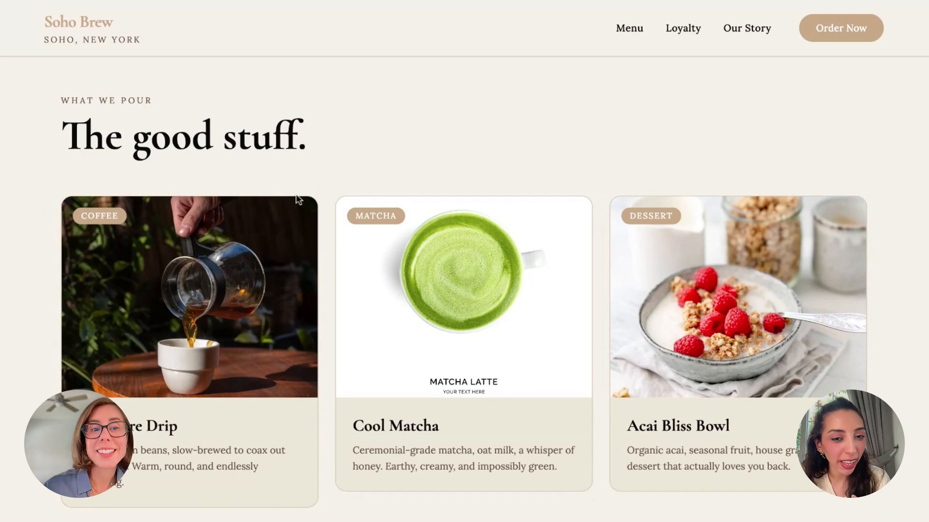
pyautogui.scroll(-3, 298, 199)
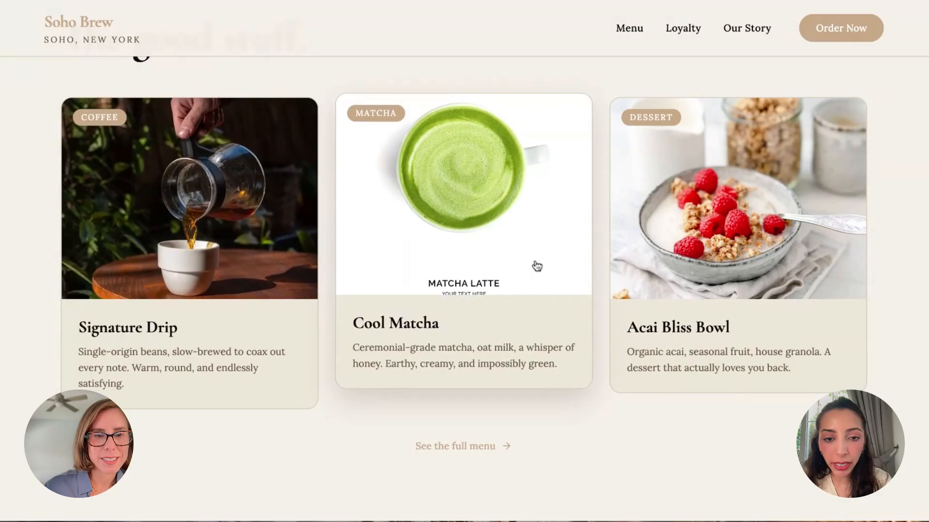
pyautogui.scroll(-10, 535, 266)
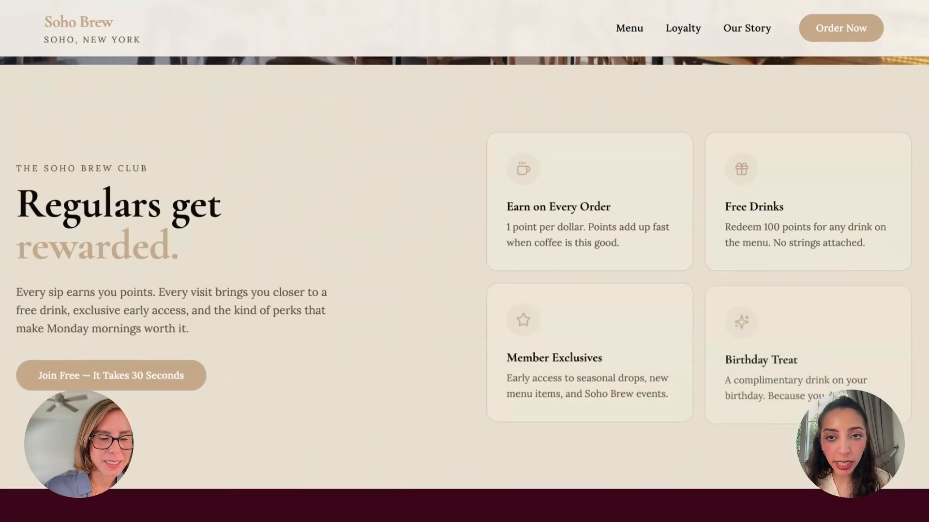
pyautogui.scroll(-9, 340, 329)
pyautogui.scroll(-1, 340, 330)
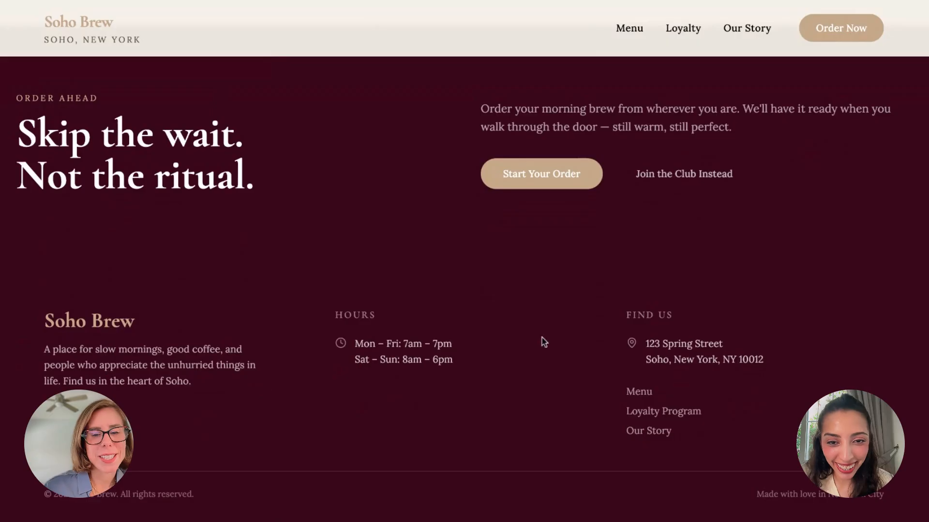
pyautogui.scroll(3, 542, 337)
pyautogui.scroll(-3, 542, 338)
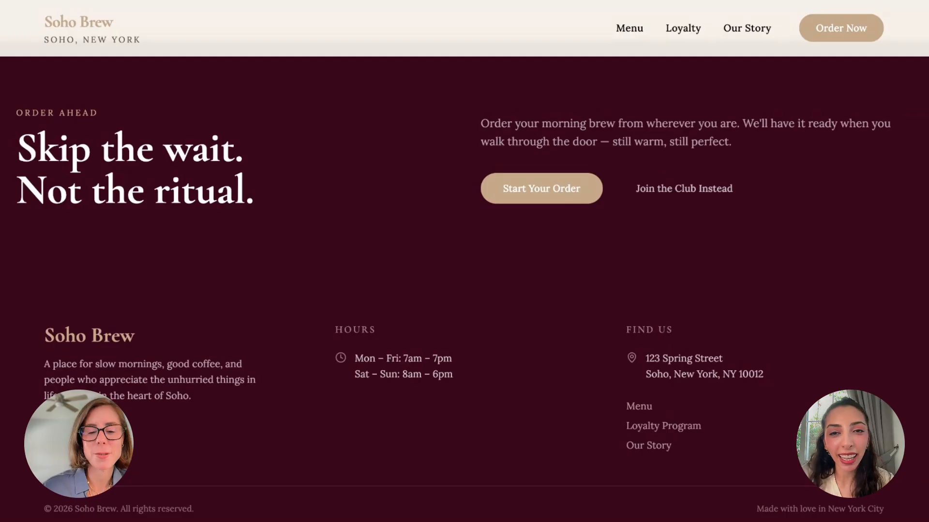
pyautogui.scroll(10, 464, 261)
# Open 'The Menu.' page and browse its Drip Coffee, Cool Matchas and Healthy Desserts cards
pyautogui.click(629, 29)
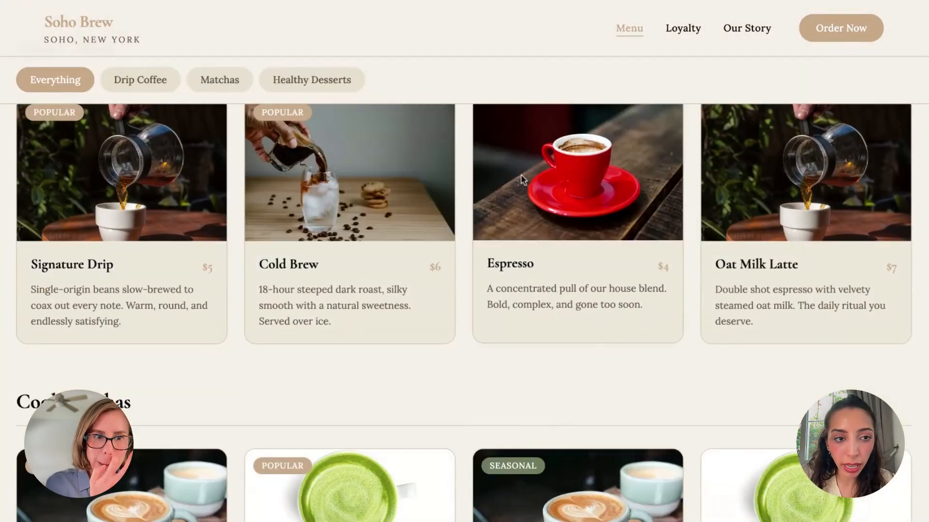
pyautogui.scroll(7, 522, 180)
pyautogui.scroll(1, 521, 180)
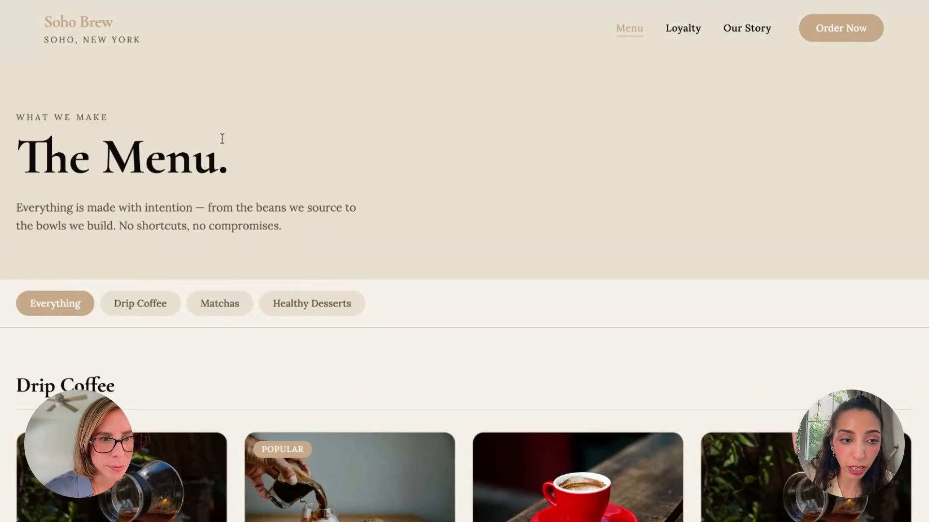
pyautogui.scroll(-5, 246, 142)
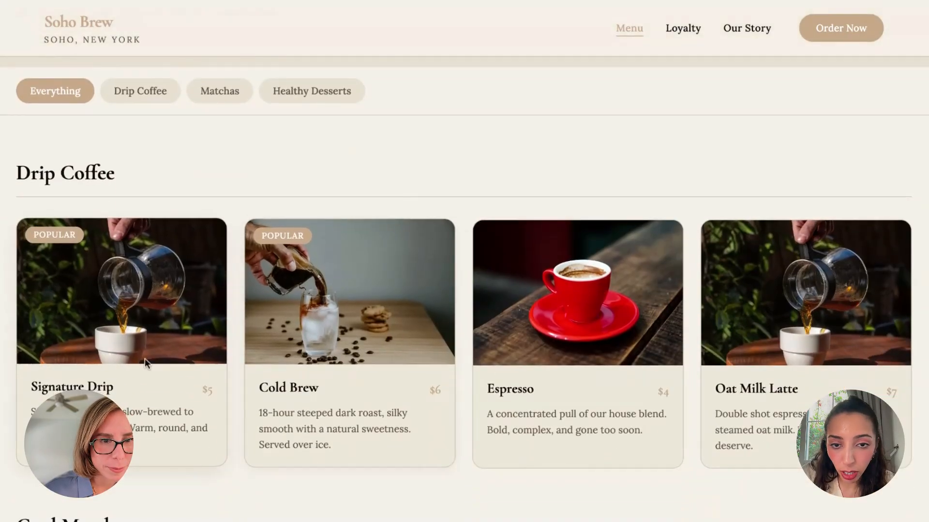
pyautogui.scroll(-1, 650, 346)
pyautogui.scroll(-5, 648, 342)
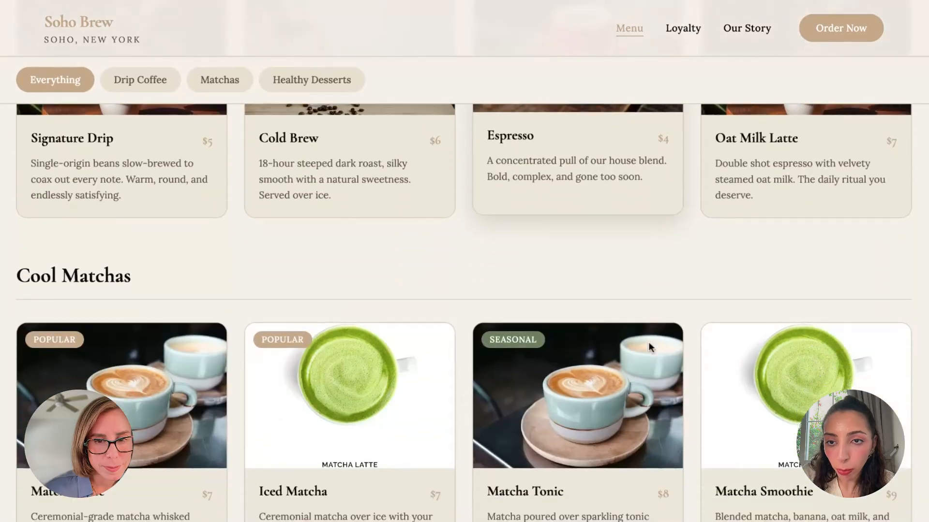
pyautogui.scroll(-12, 648, 342)
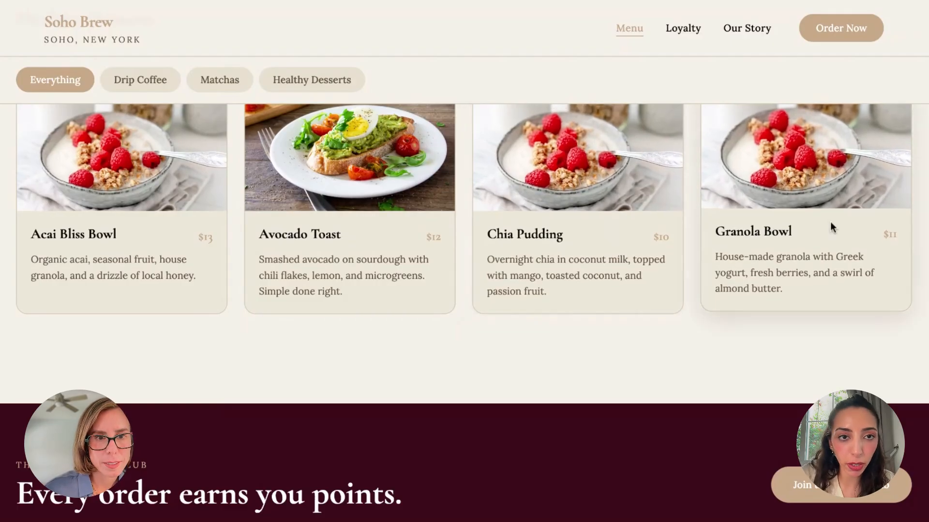
pyautogui.scroll(20, 689, 56)
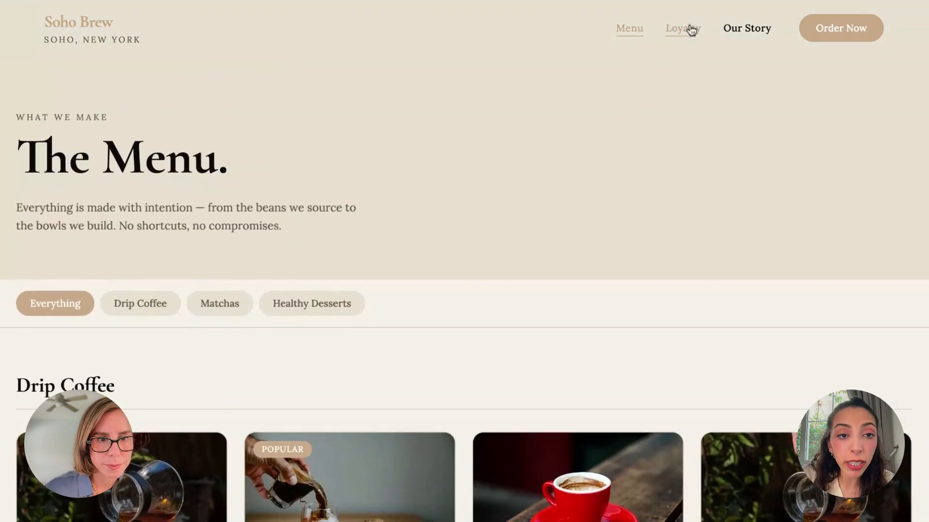
# Open the Loyalty page and scroll to How it works and the Seedling, Bloom and Rooted tiers
pyautogui.click(689, 29)
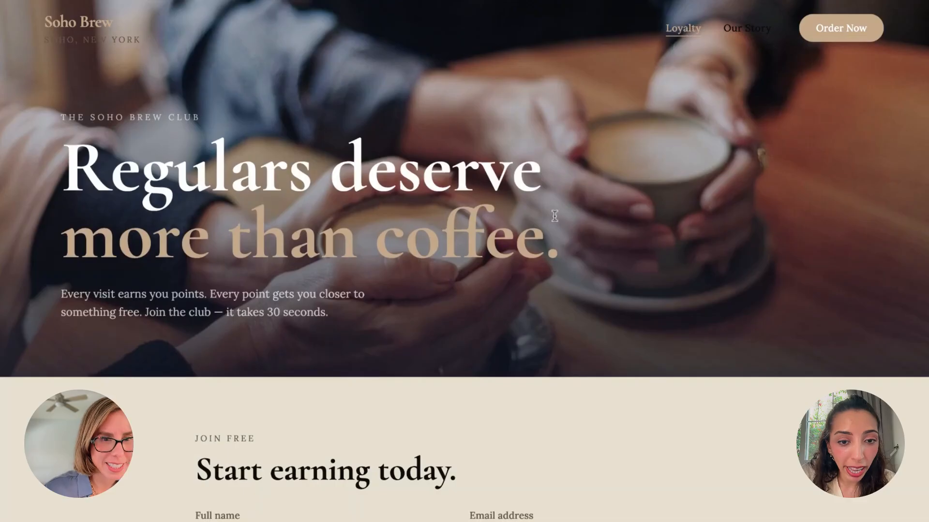
pyautogui.scroll(-2, 553, 219)
pyautogui.scroll(-4, 554, 219)
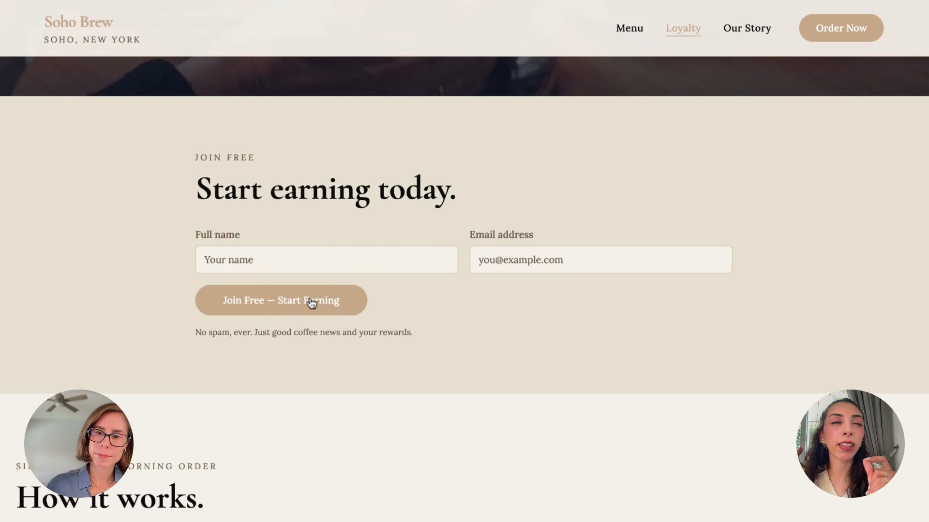
pyautogui.scroll(-8, 311, 303)
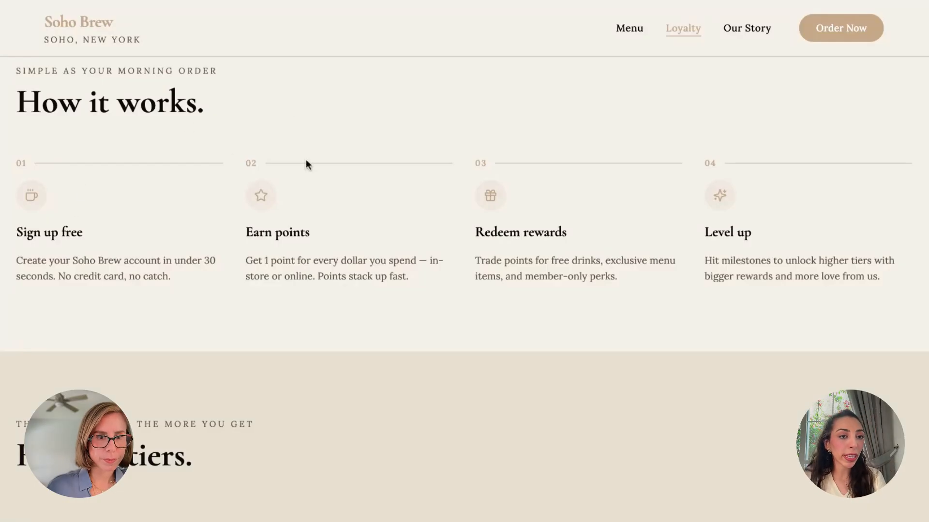
pyautogui.scroll(1, 305, 160)
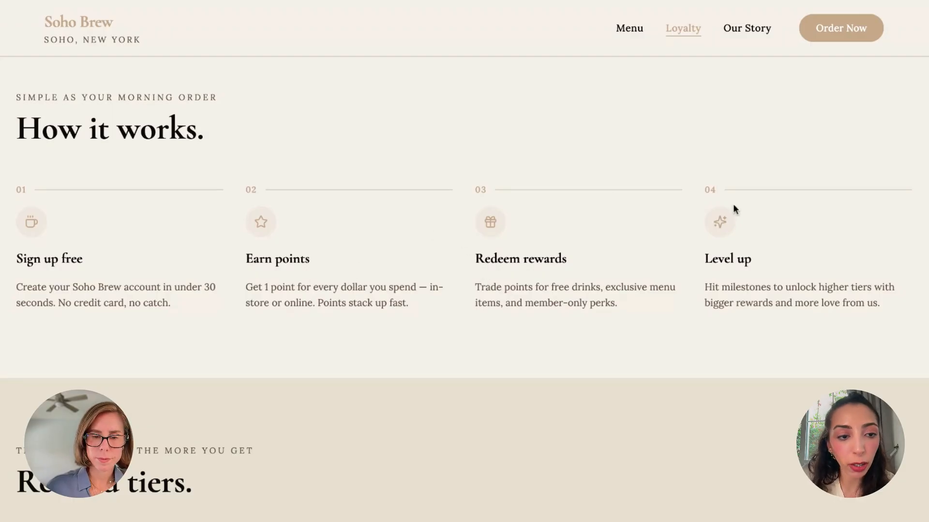
pyautogui.scroll(-7, 742, 221)
# Scroll past the reward tiers to the Your Balance panel: 247 pts at Bloom, 253 to Rooted
pyautogui.scroll(-1, 741, 222)
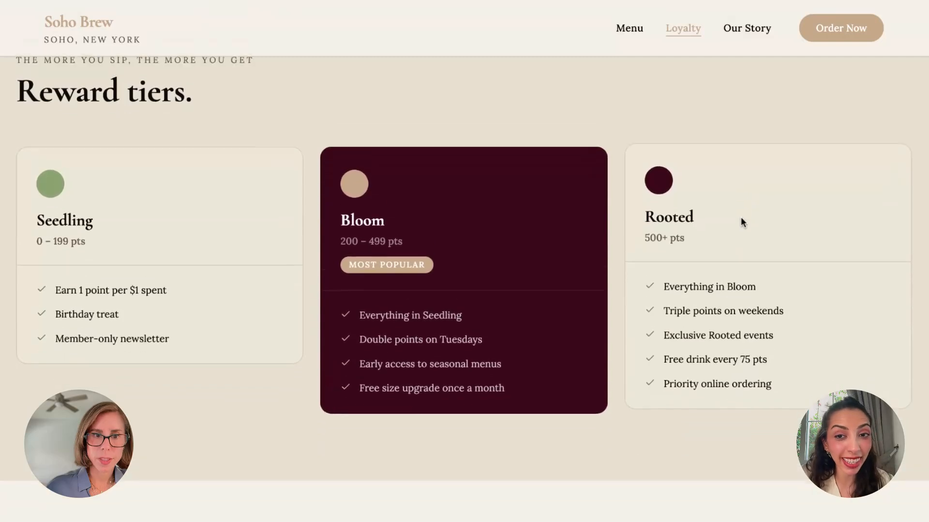
pyautogui.scroll(1, 313, 140)
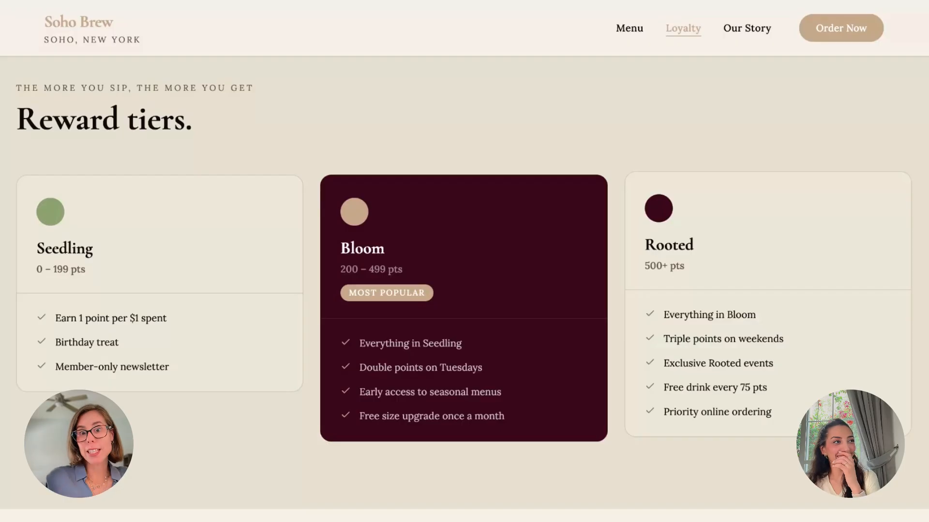
pyautogui.scroll(-1, 591, 306)
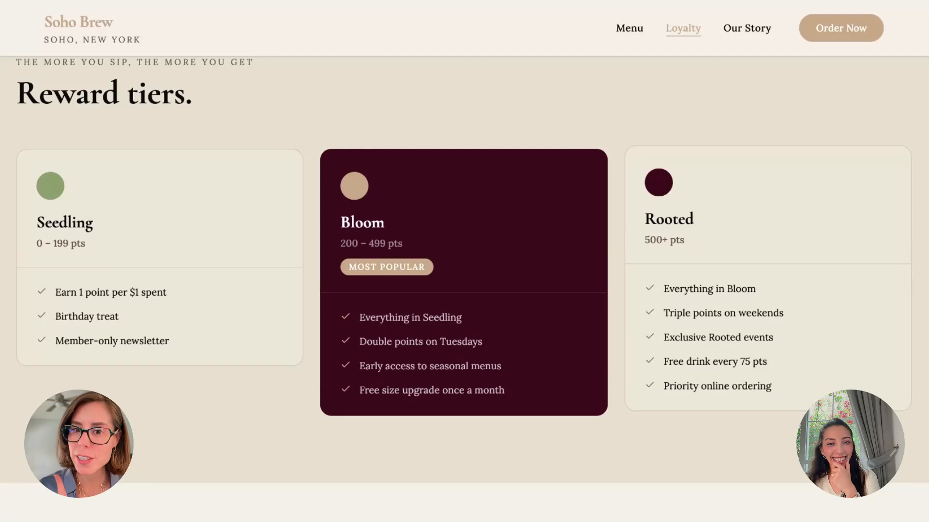
pyautogui.scroll(-5, 464, 270)
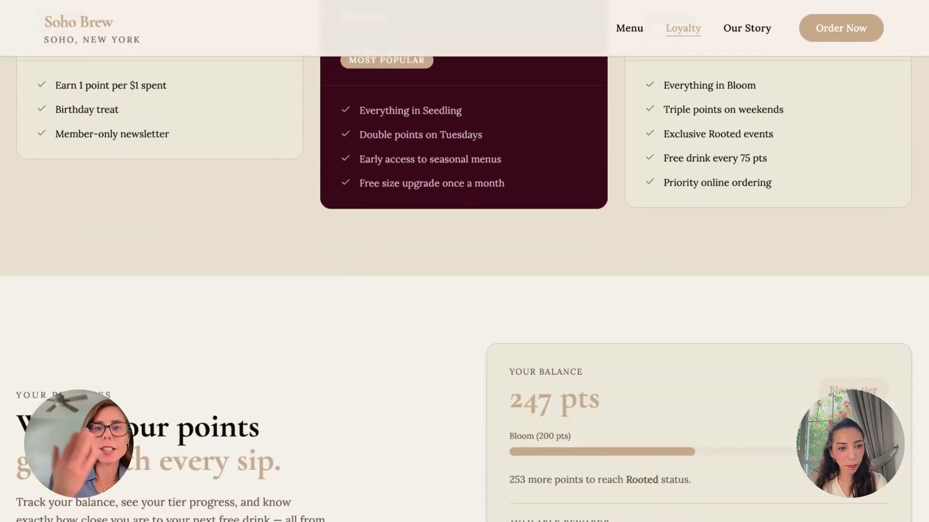
# Highlight 'with every sip', YOUR BALANCE, the 247 pts figure and the Rooted (500 pts) target
pyautogui.scroll(-5, 464, 271)
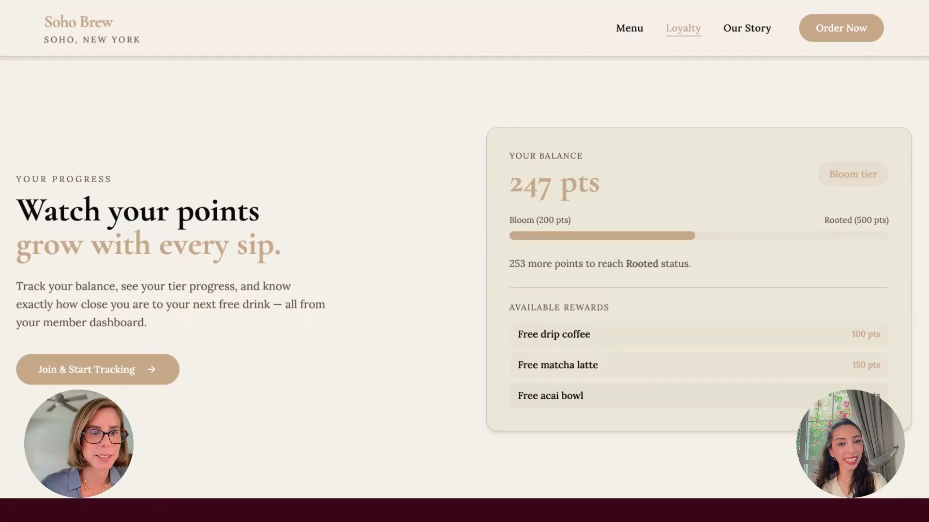
pyautogui.scroll(-2, 873, 243)
pyautogui.scroll(3, 874, 243)
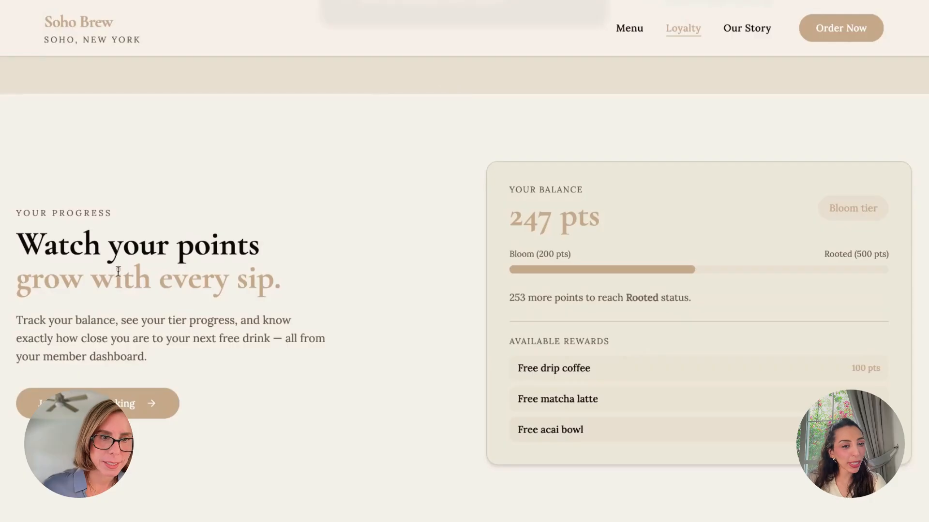
pyautogui.moveTo(92, 275); pyautogui.dragTo(290, 280)
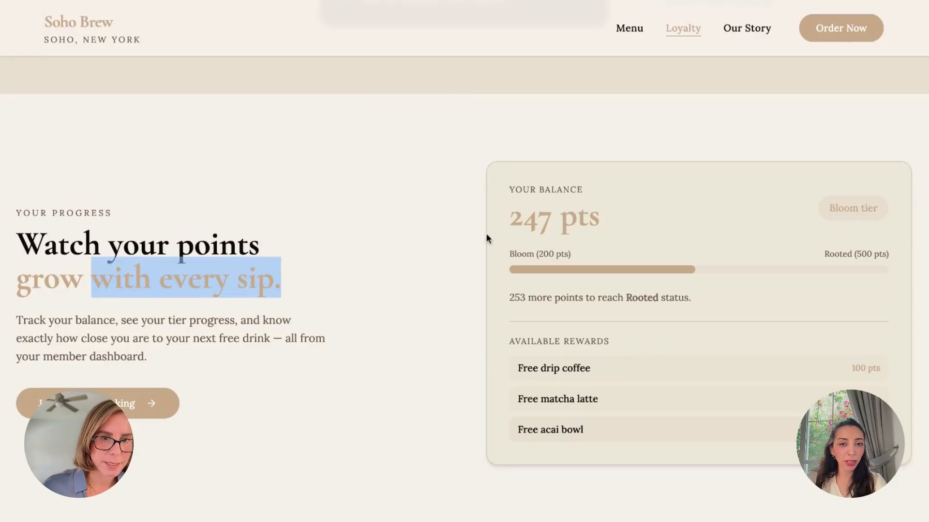
pyautogui.moveTo(511, 187); pyautogui.dragTo(586, 190)
pyautogui.moveTo(527, 227); pyautogui.dragTo(588, 229)
pyautogui.moveTo(824, 250); pyautogui.dragTo(926, 259)
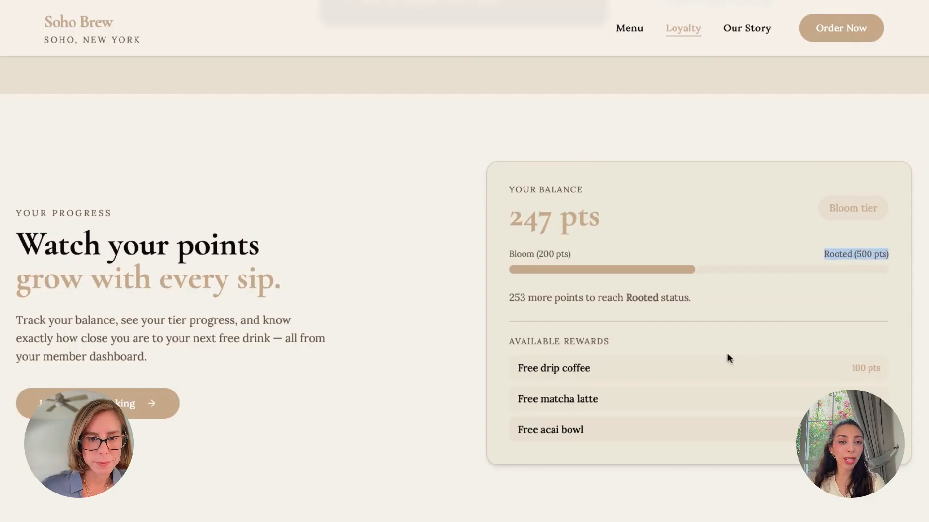
# Open the Our Story page headed 'Born slow. Brewed with love.'
pyautogui.scroll(-4, 393, 333)
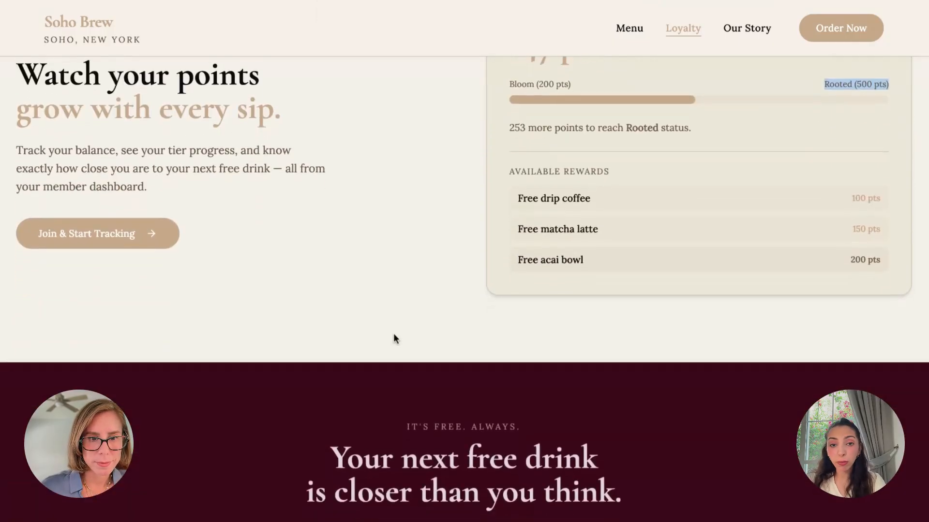
pyautogui.scroll(-4, 393, 339)
pyautogui.scroll(20, 394, 338)
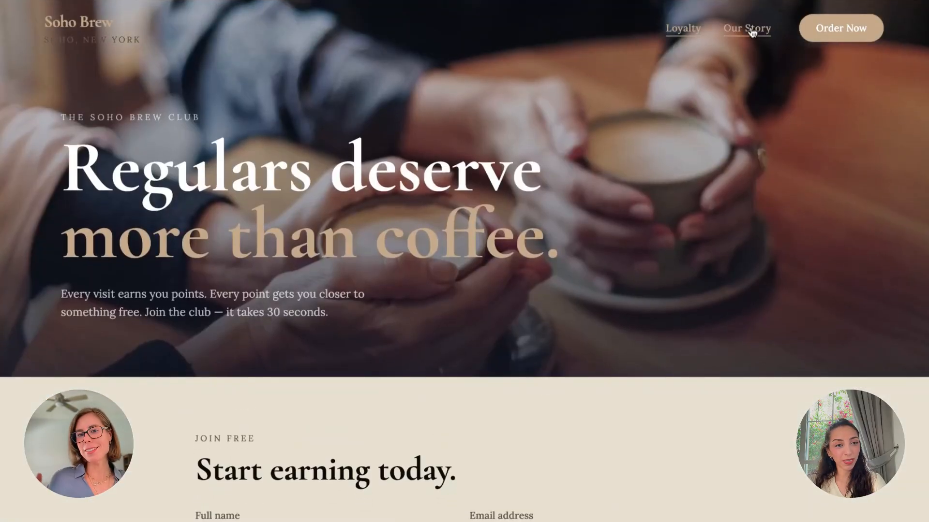
pyautogui.click(750, 30)
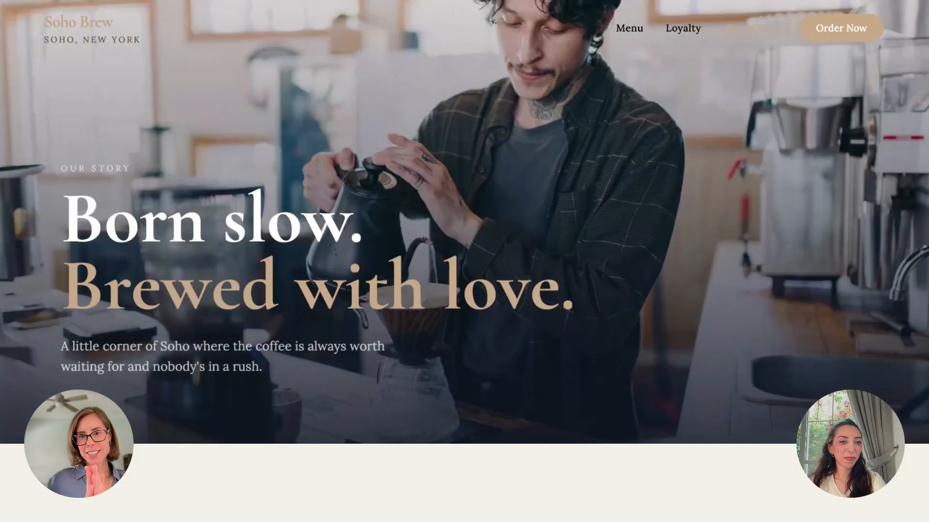